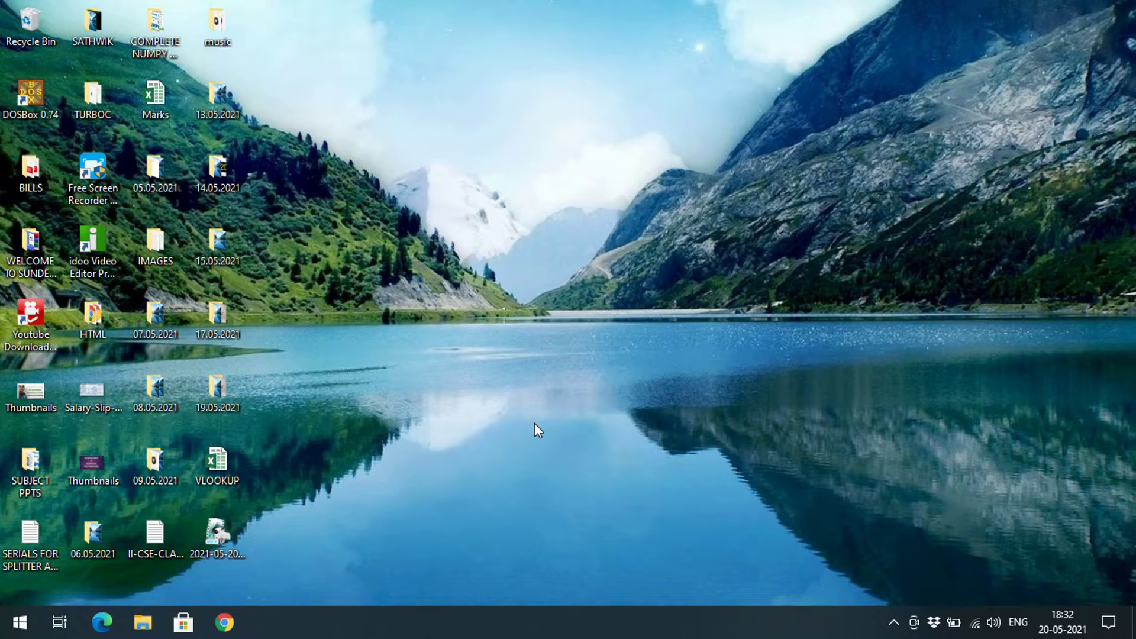
- Open the VLOOKUP workbook from the desktop in Excel and dismiss the Office activation wizard
double_click(232, 469)
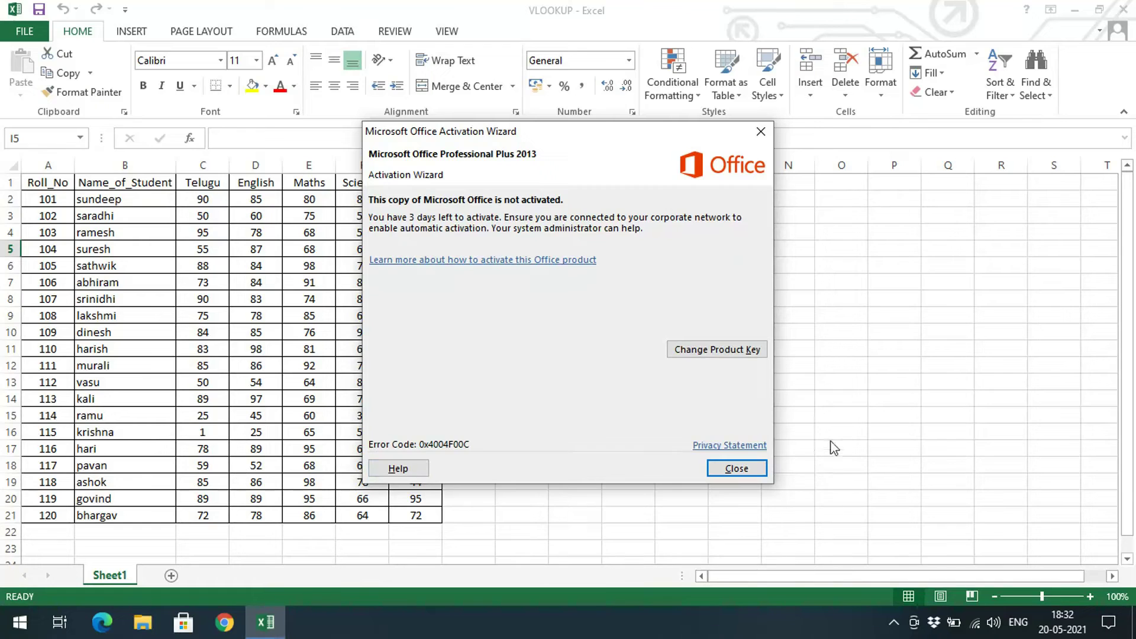
left_click(747, 467)
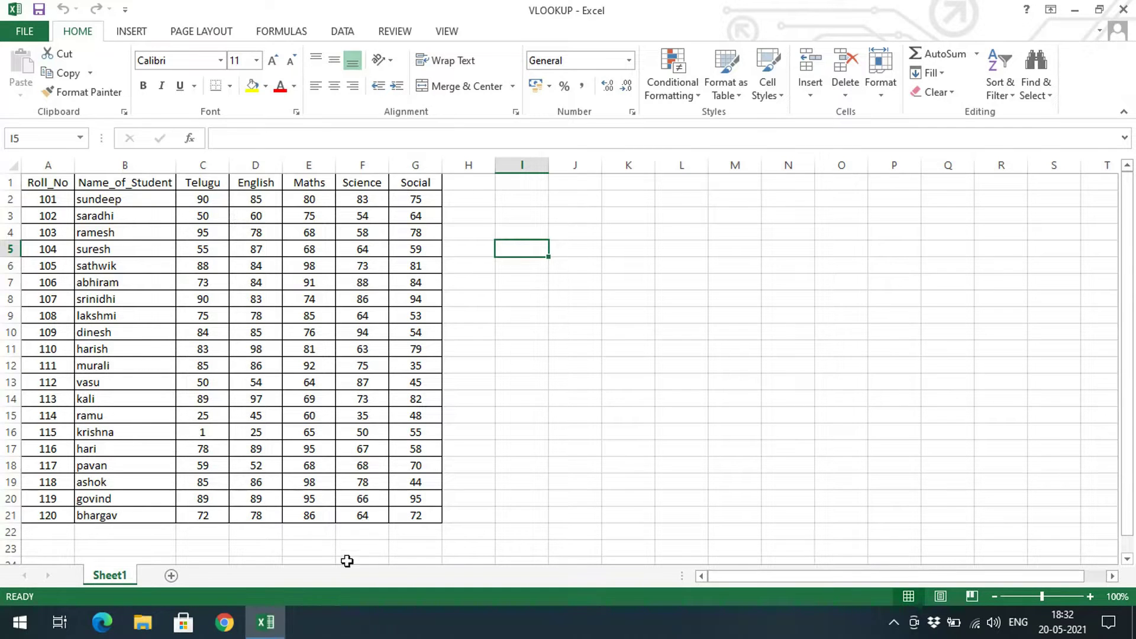
left_click(529, 438)
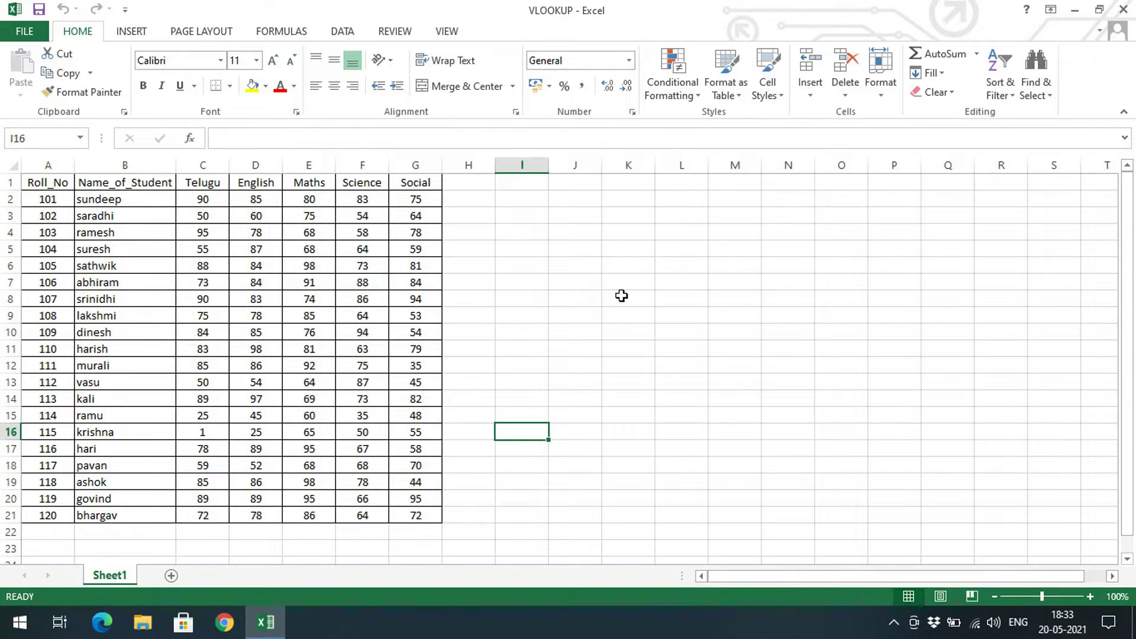
- Enter the labels Roll_No in cell K2 and Name of Student in cell K3
left_click(556, 204)
left_click(642, 205)
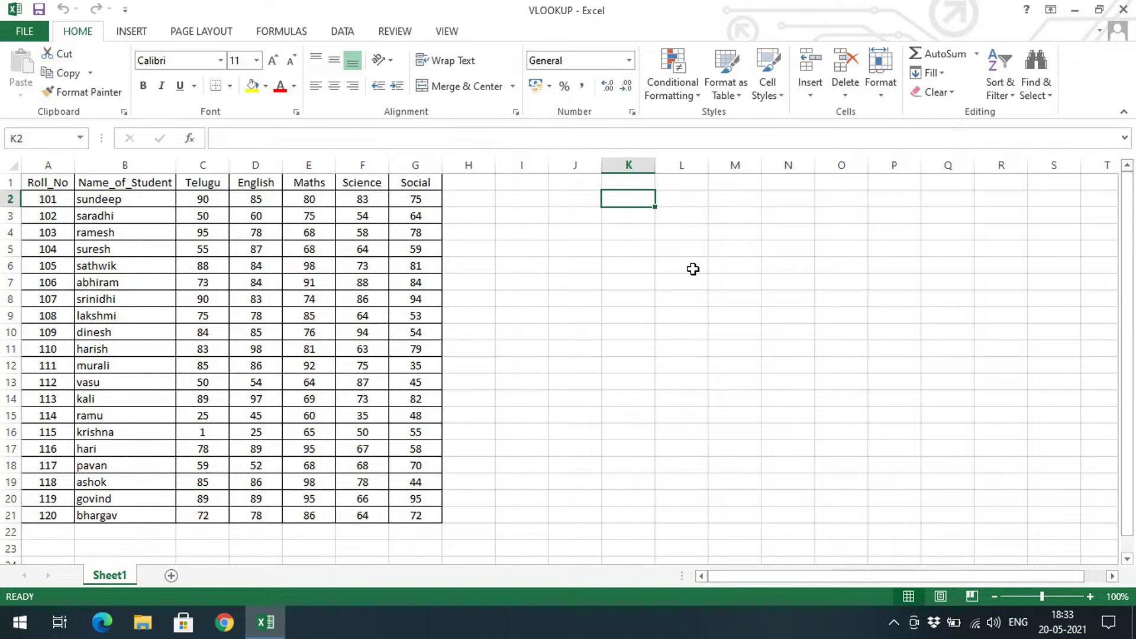
type("Roul")
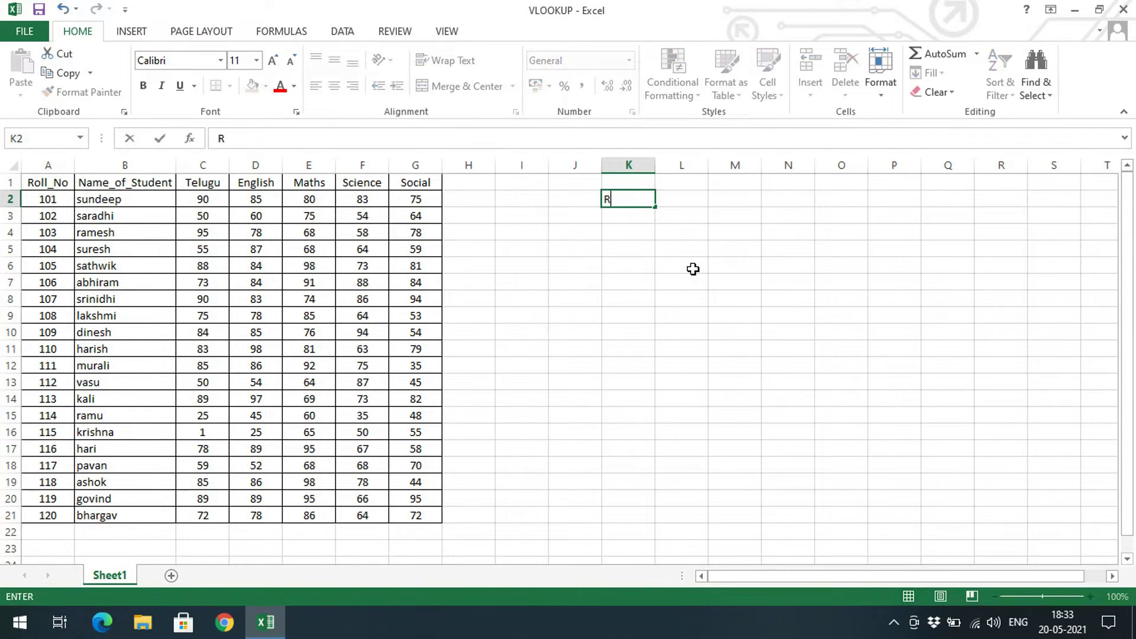
key("BackSpace")
key("BackSpace")
type("ll_n")
key("BackSpace")
type("No")
key("Return")
type("Name")
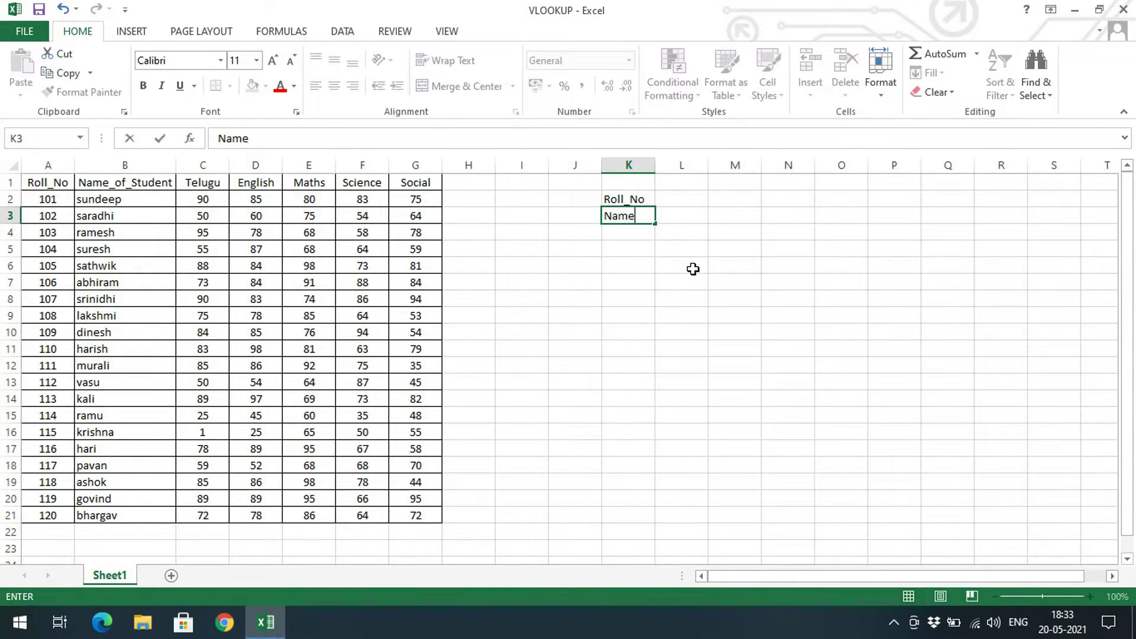
type(" of Student")
key("Return")
- Enter the subject labels Telugu, English, Maths, Science and Social in K4:K8 and fit column K's width to its contents
type("Telugu")
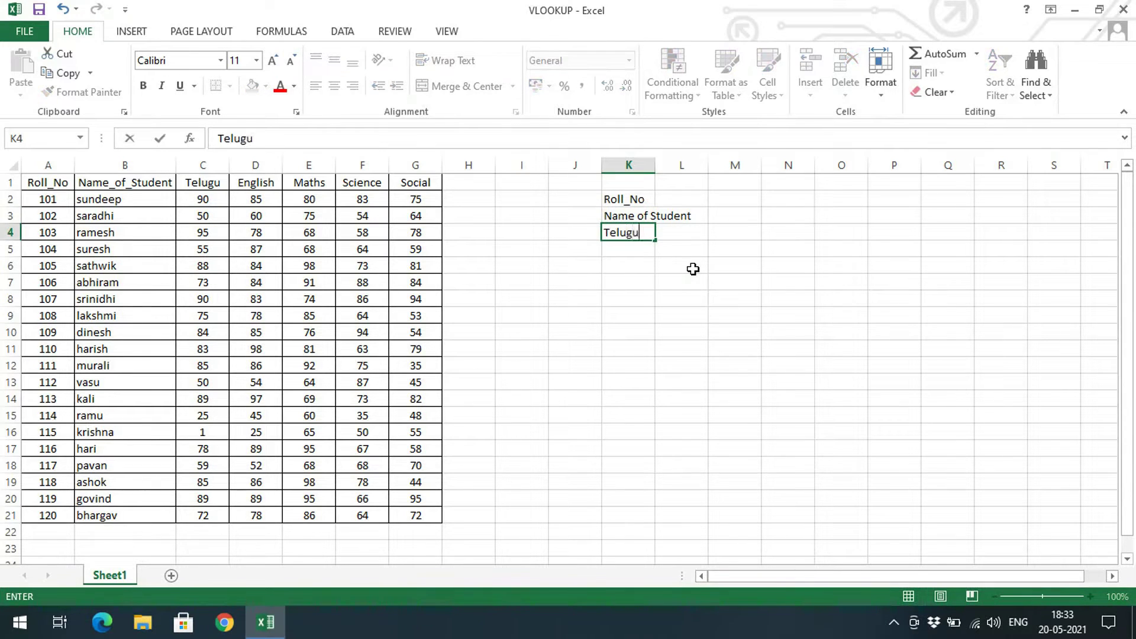
key("Return")
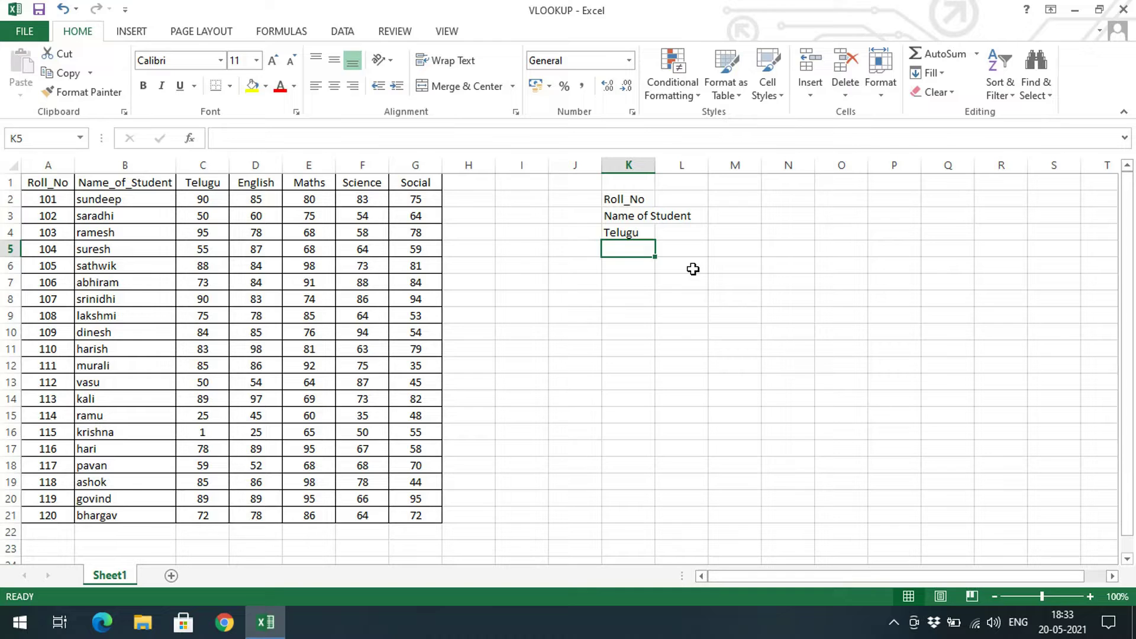
type("English")
key("Return")
type("Maths")
key("Return")
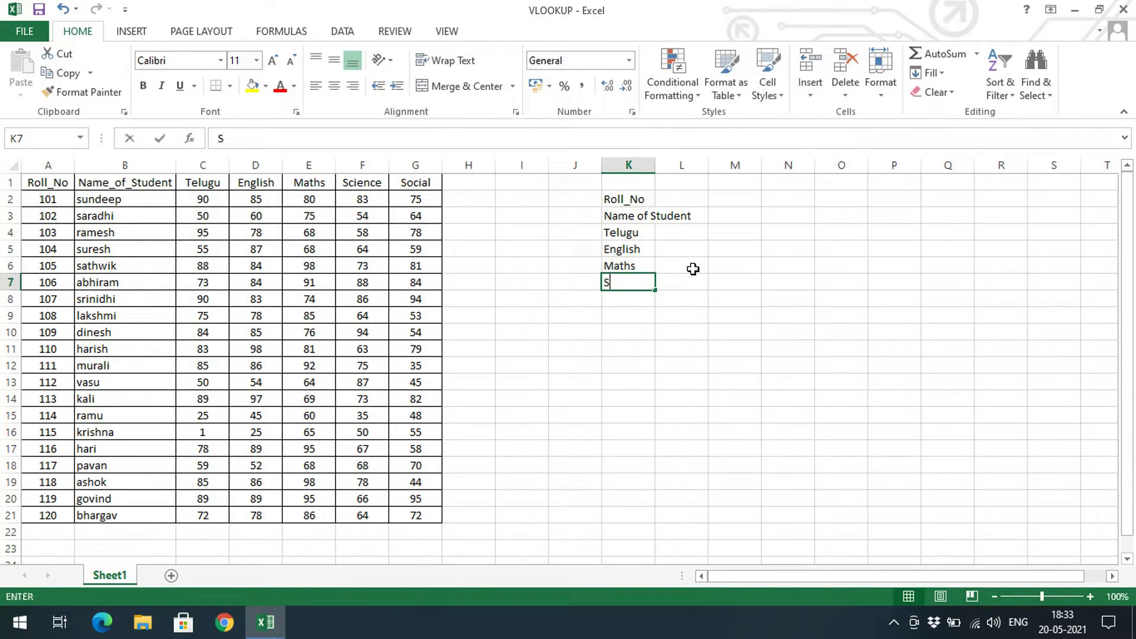
type("Science")
key("Return")
type("Social")
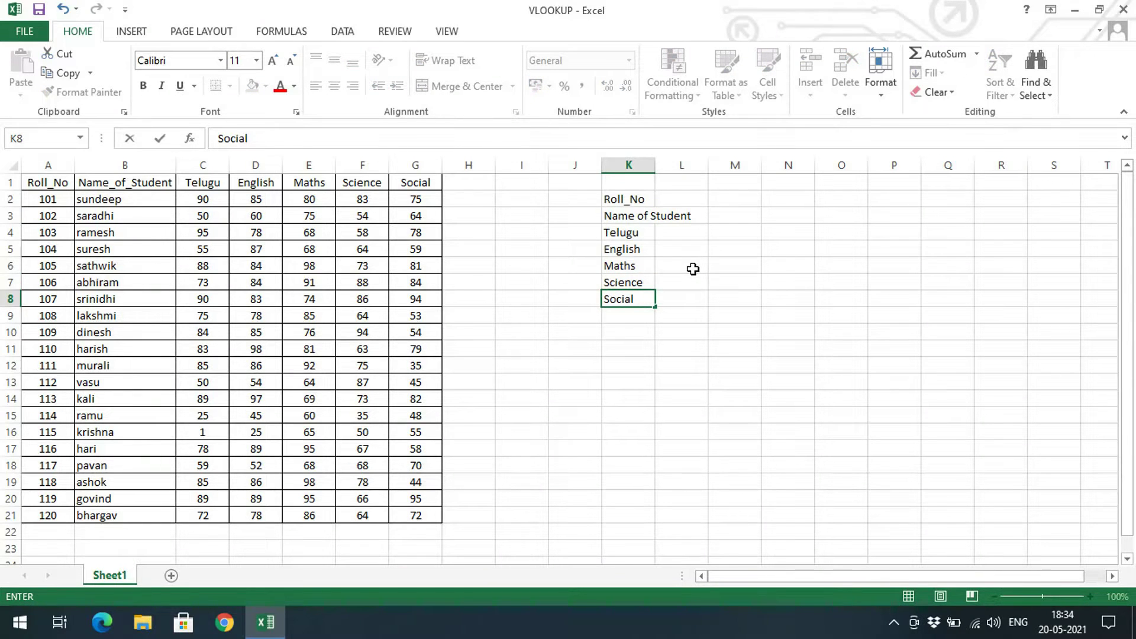
left_click(662, 165)
double_click(655, 165)
left_click(729, 202)
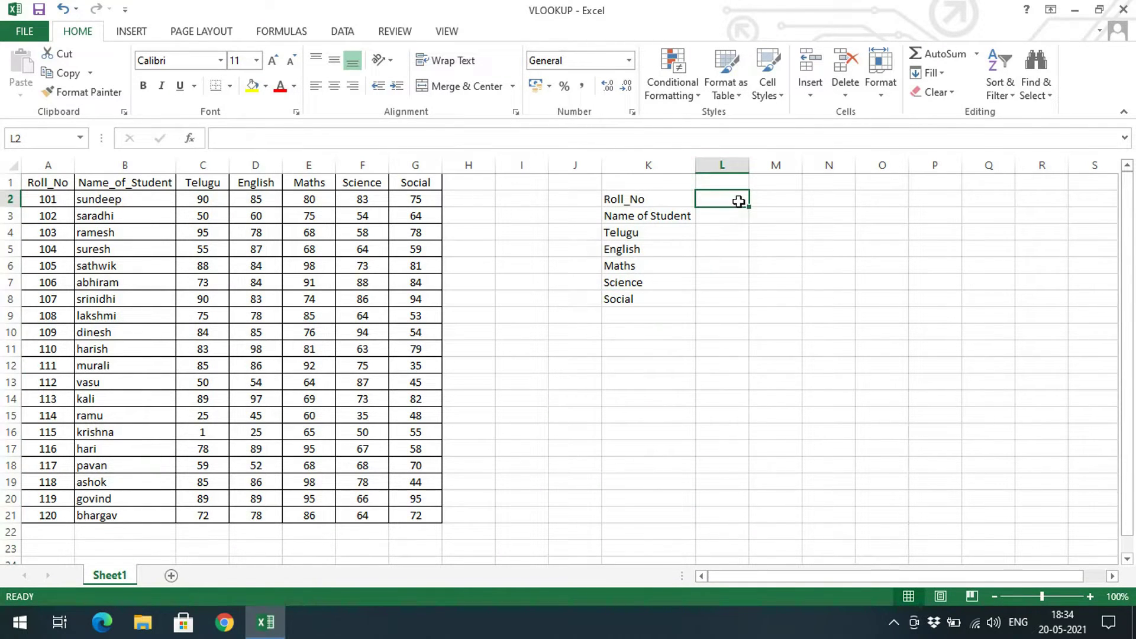
left_click_drag(732, 218, 719, 303)
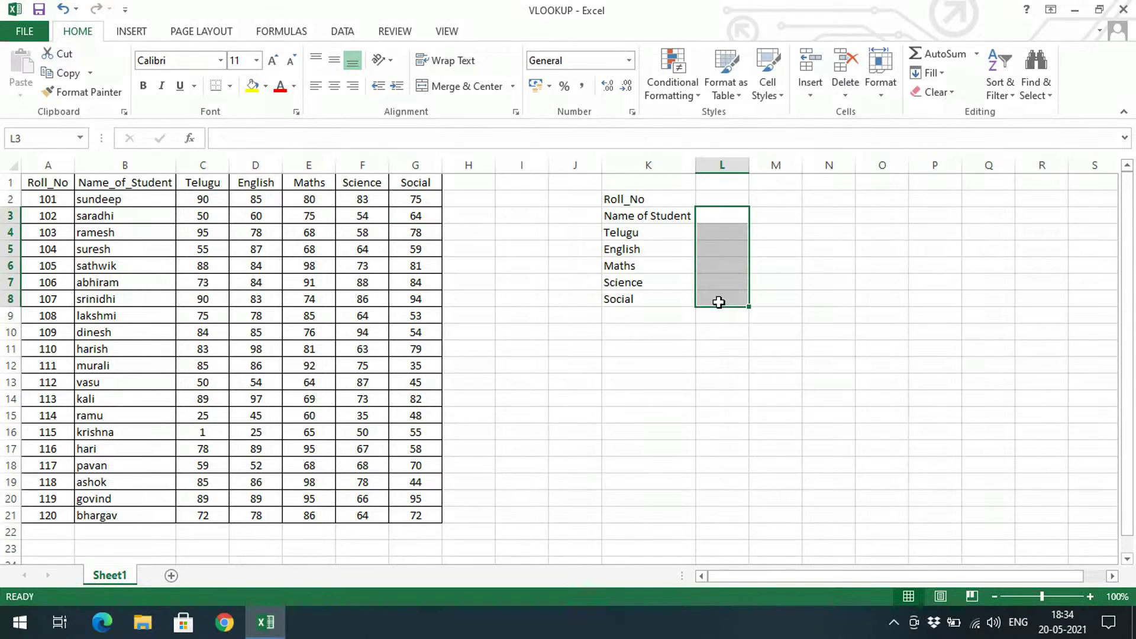
left_click(595, 431)
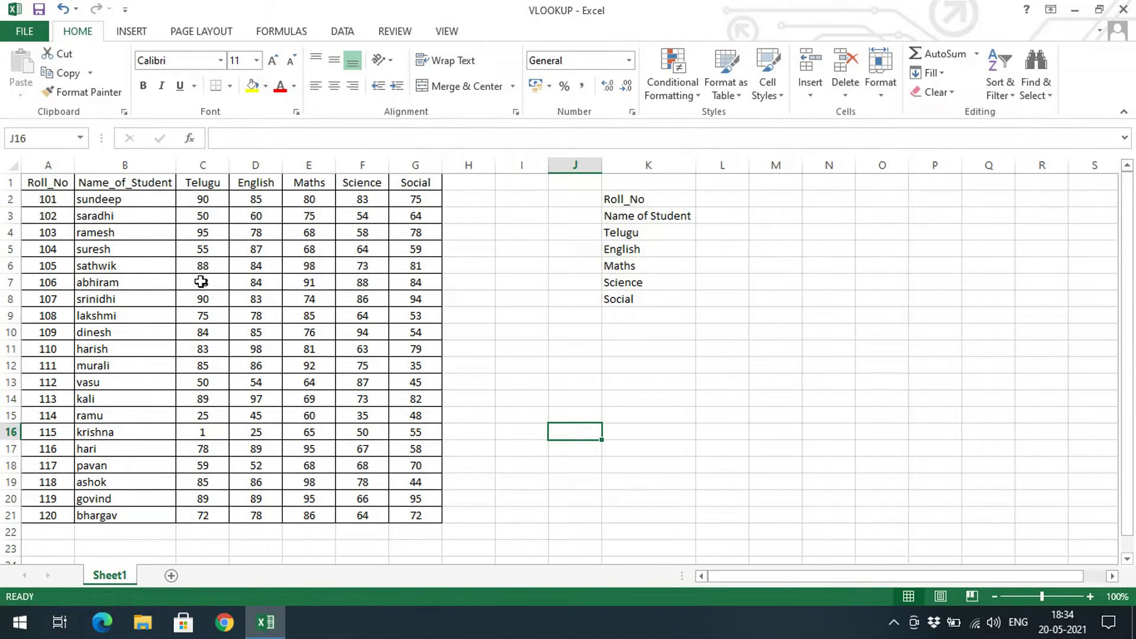
left_click(832, 349)
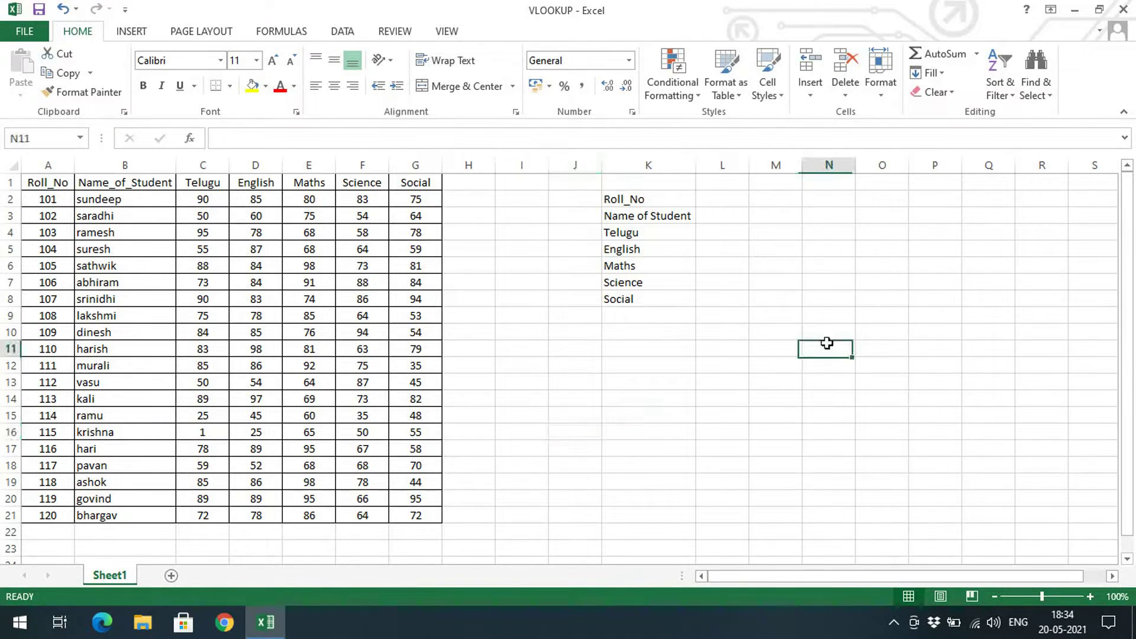
left_click(729, 203)
left_click(726, 217)
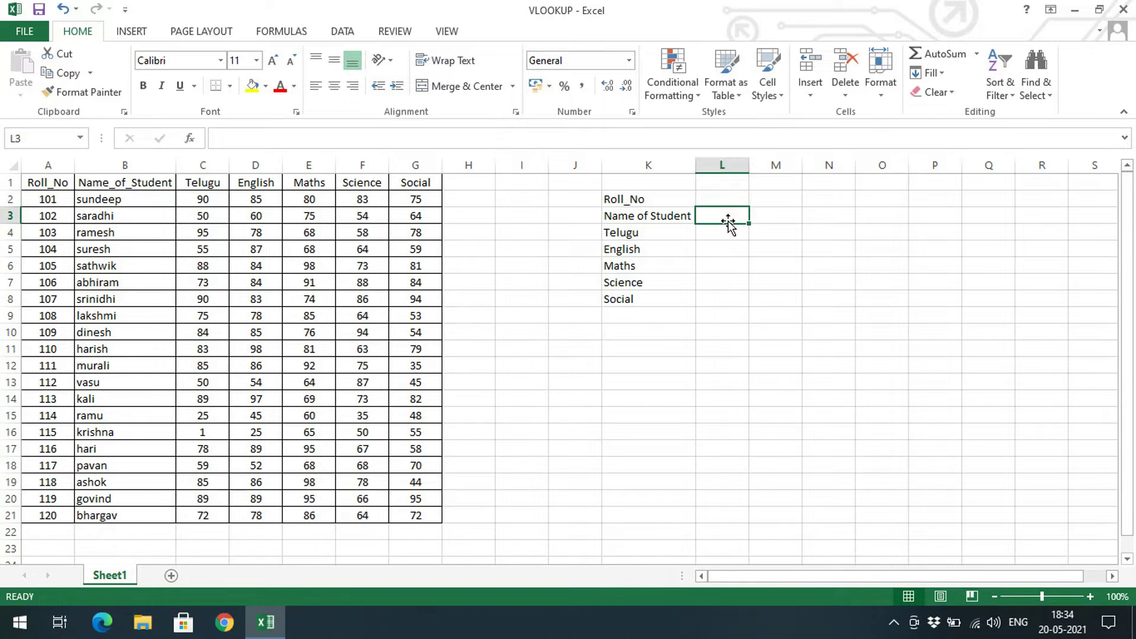
left_click(726, 202)
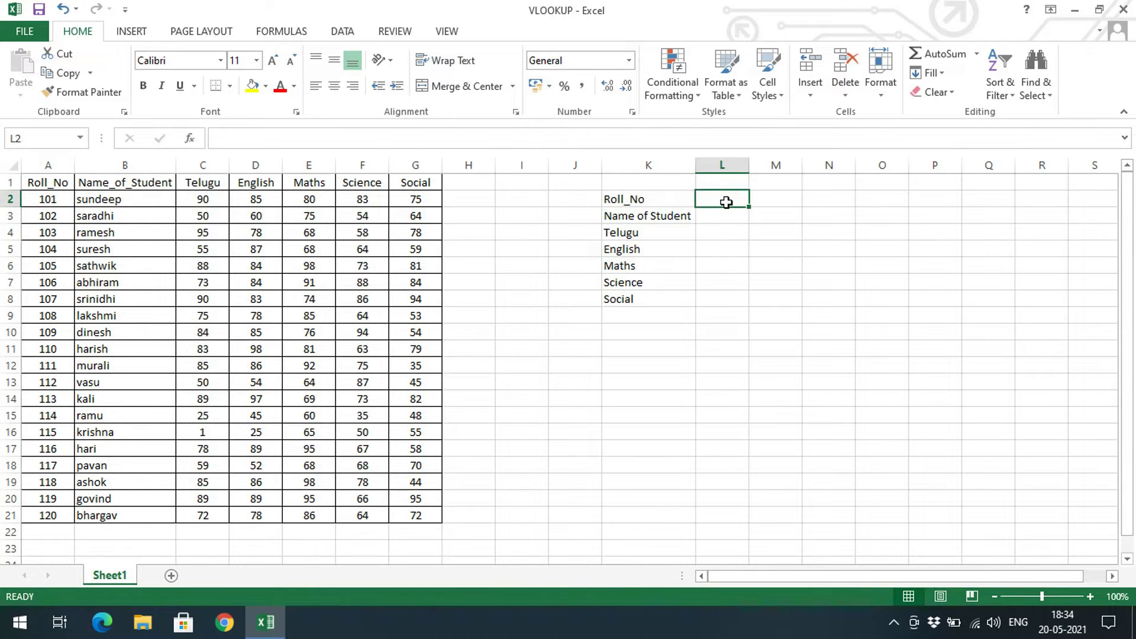
left_click_drag(726, 216, 735, 303)
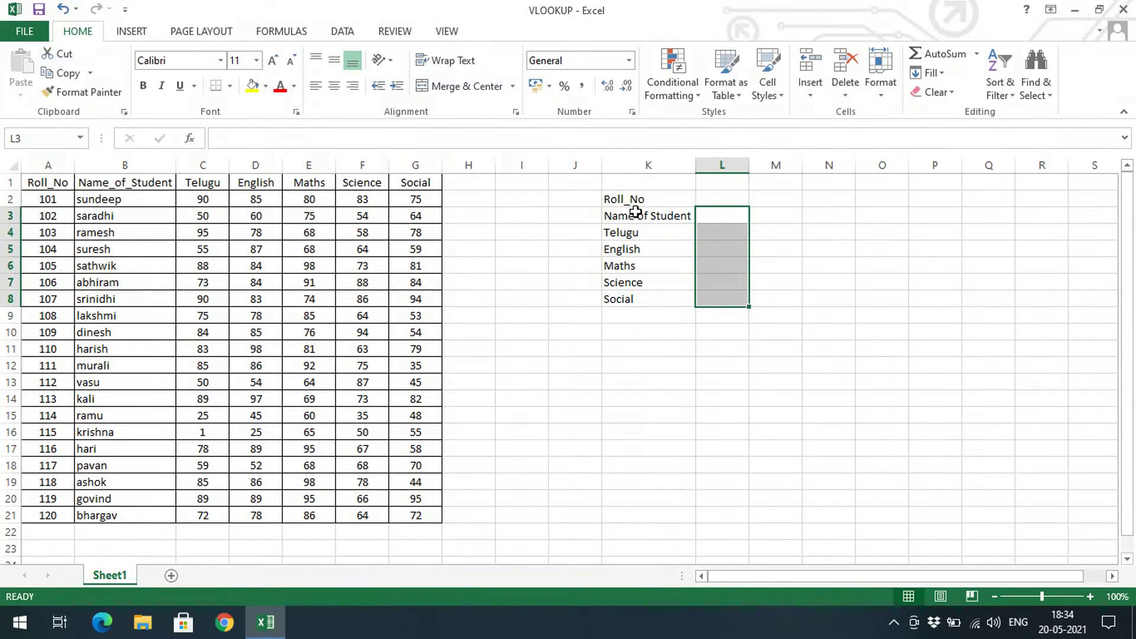
left_click(674, 247)
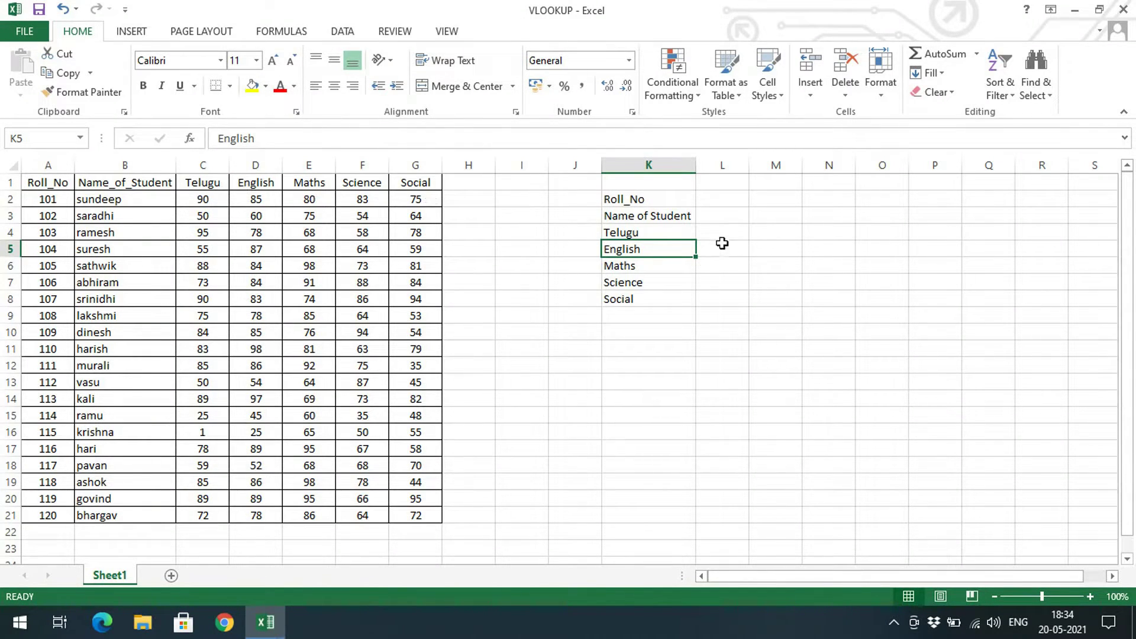
left_click(722, 219)
left_click(726, 199)
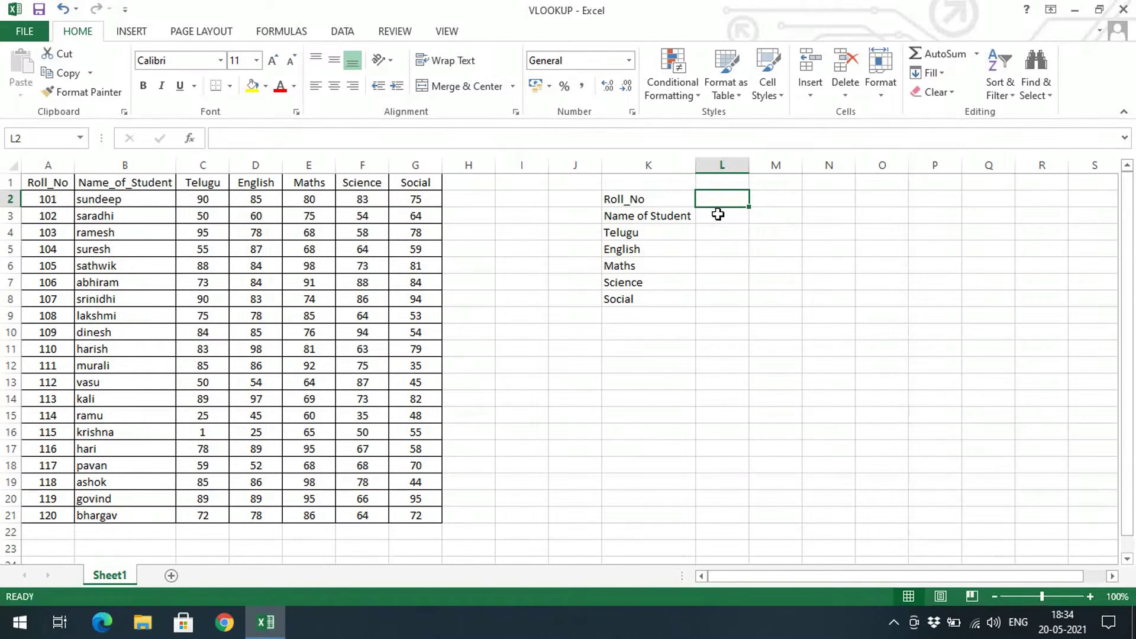
- Enter the formula =VLOOKUP(L2,A2:G21,2,0) in cell L3 to look up the student's name by roll number
left_click(718, 216)
type("=")
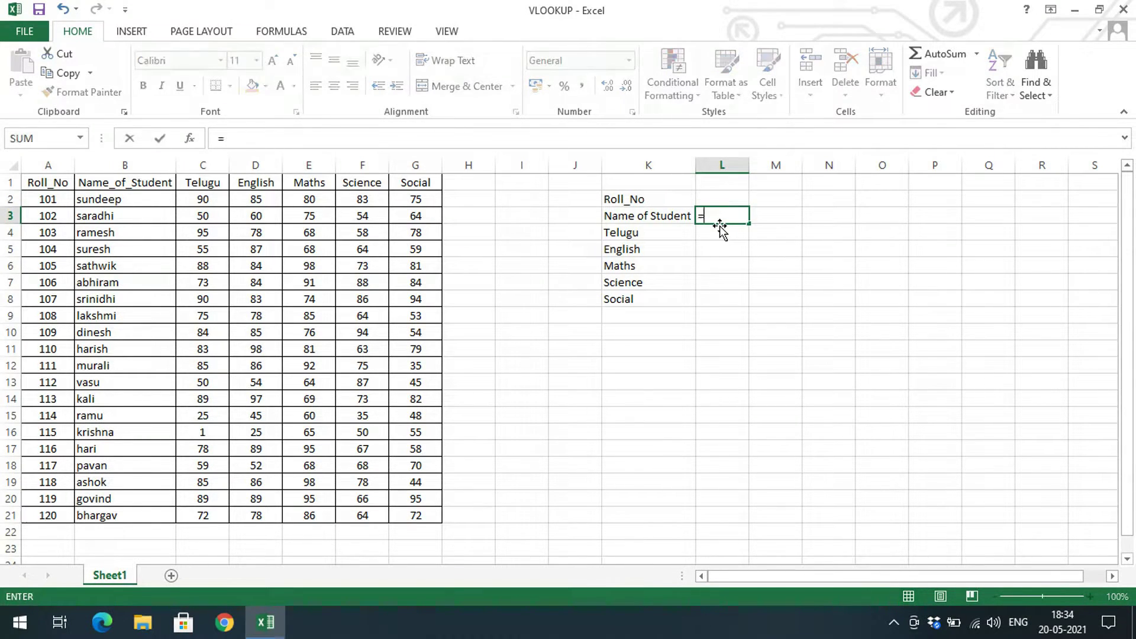
type("vlooku")
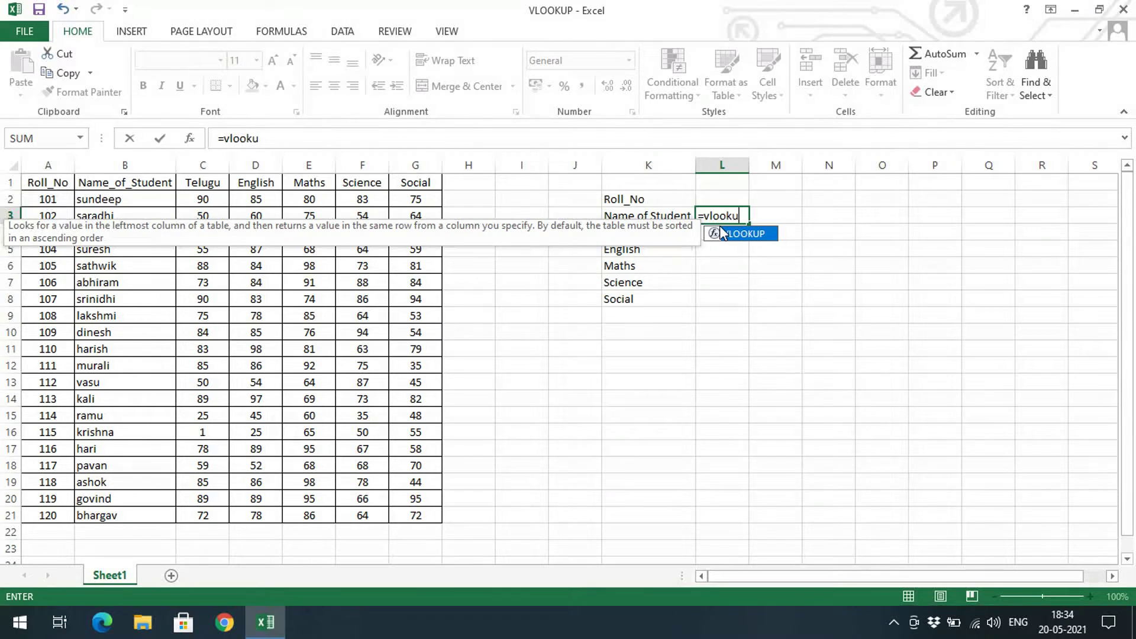
type("p(")
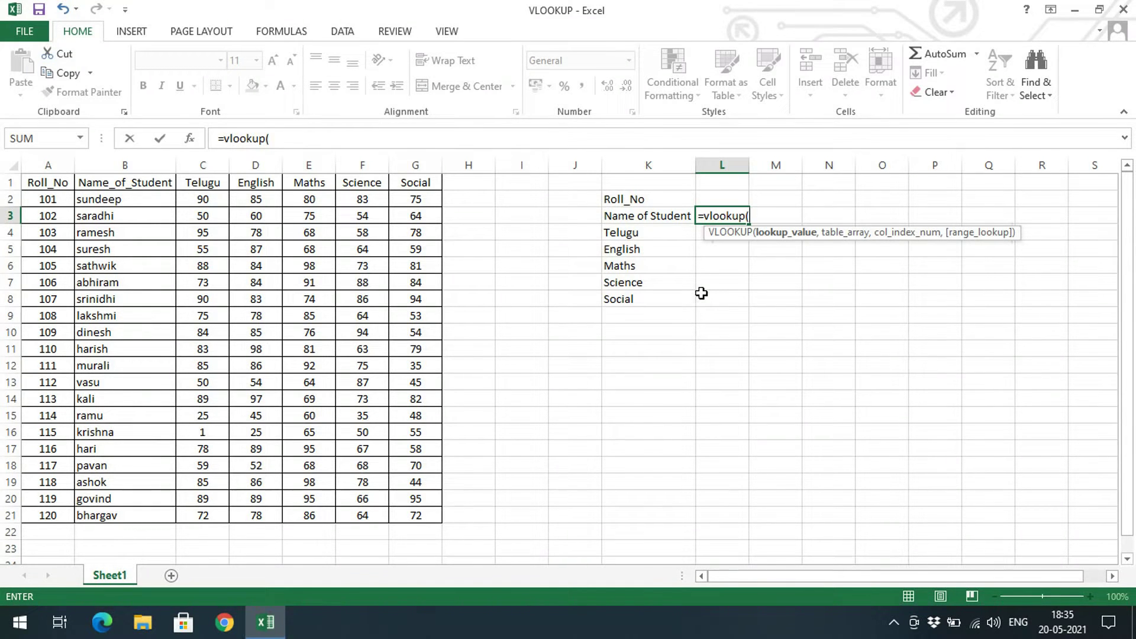
left_click(739, 194)
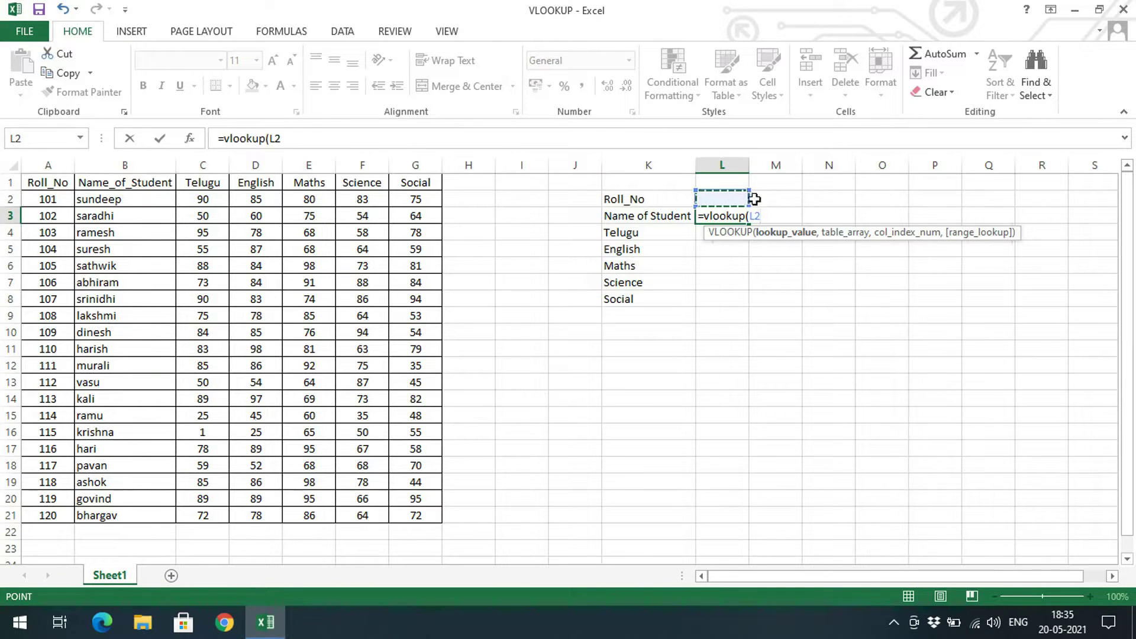
type(",")
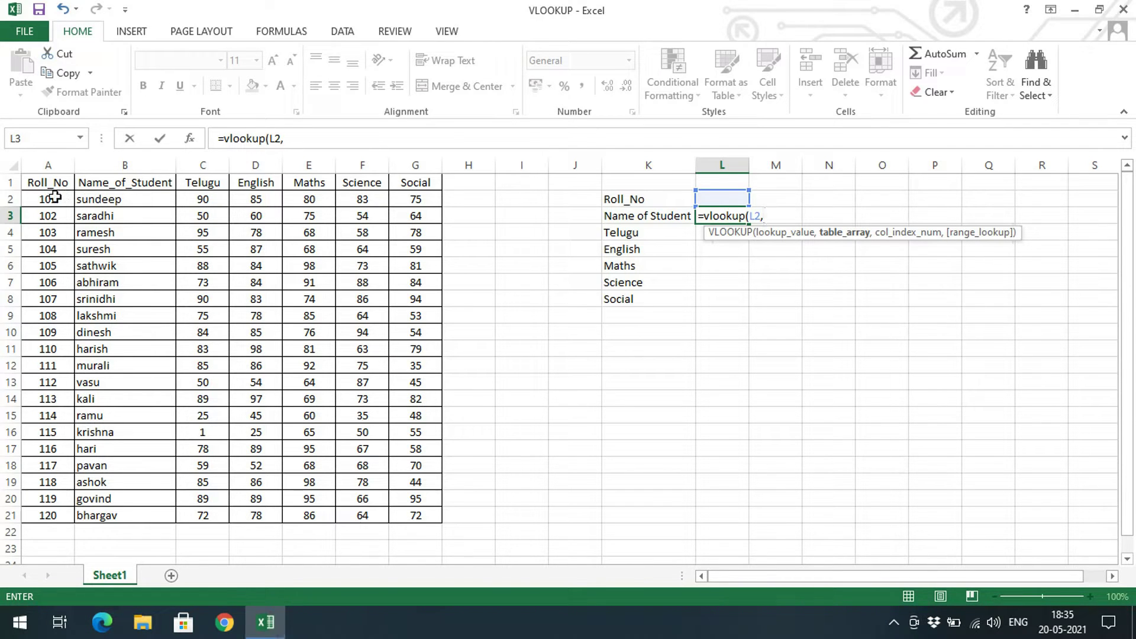
left_click(55, 197)
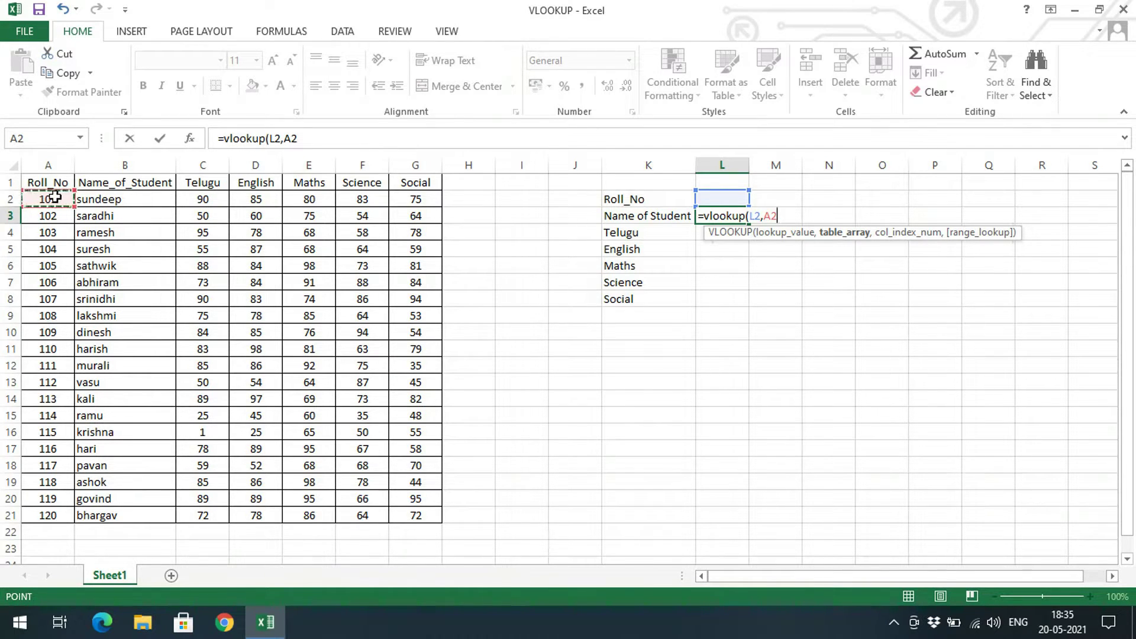
left_click(417, 516, "shift")
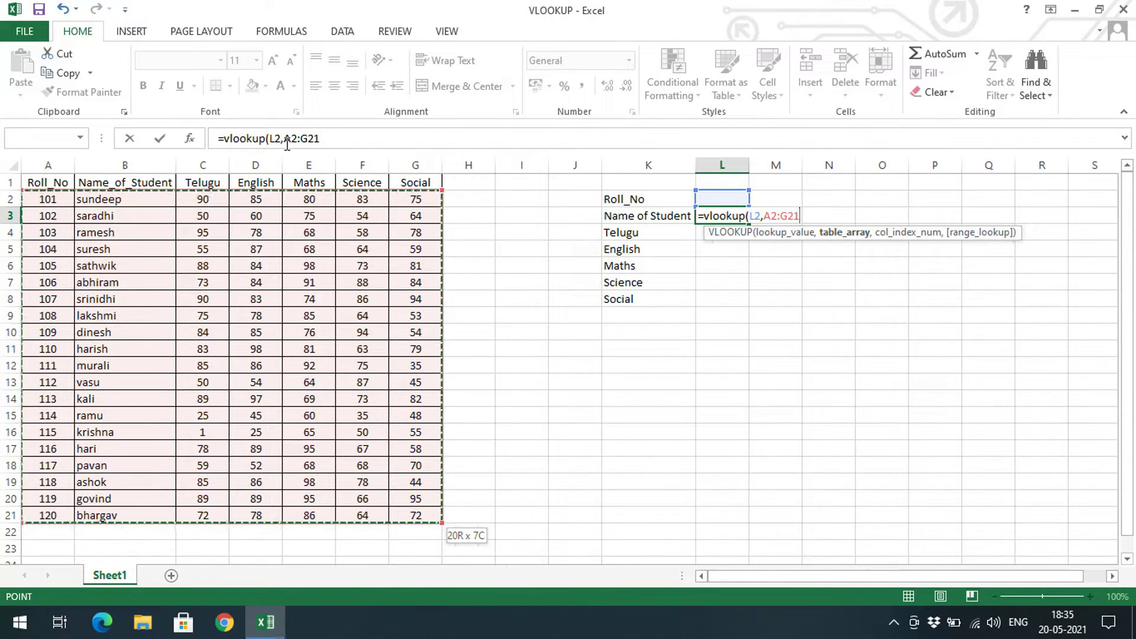
type(",2")
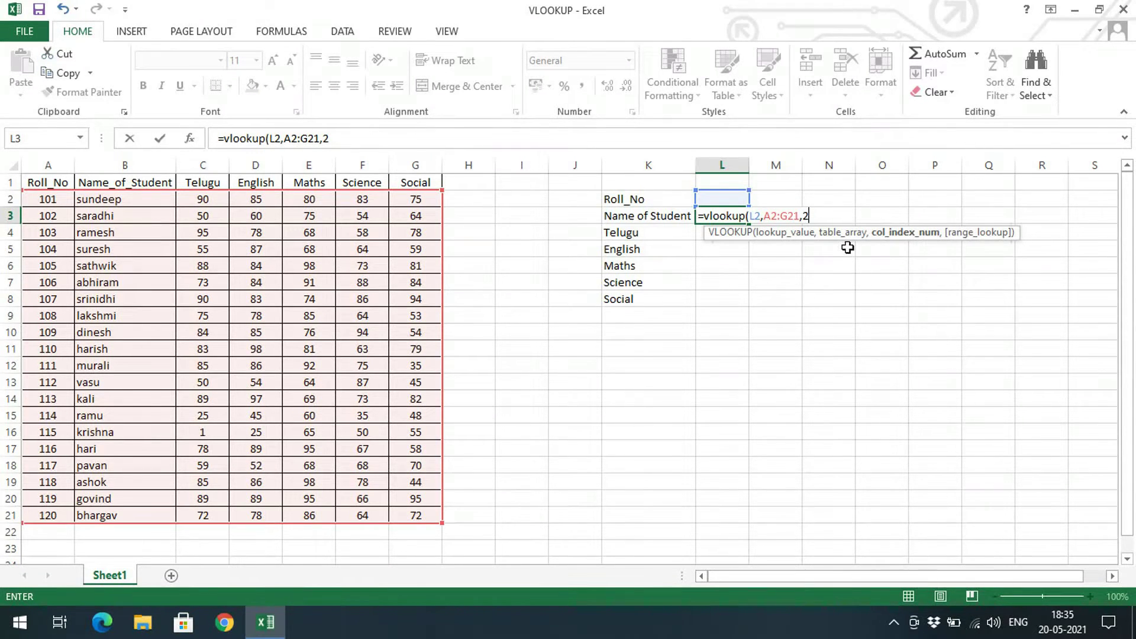
type(",")
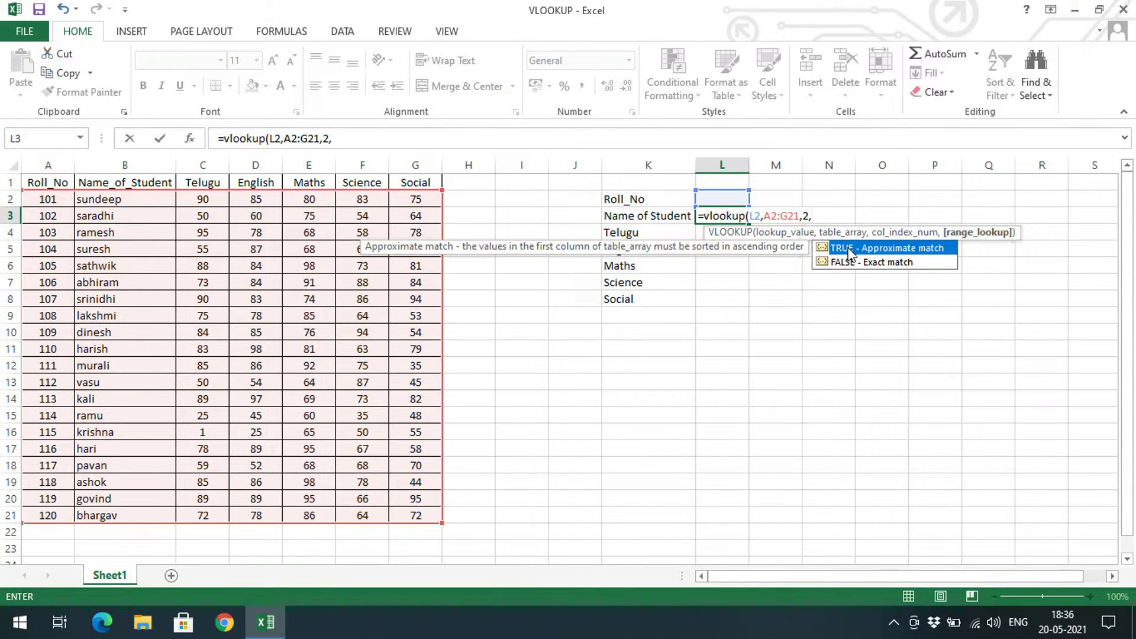
type("0)")
key("Return")
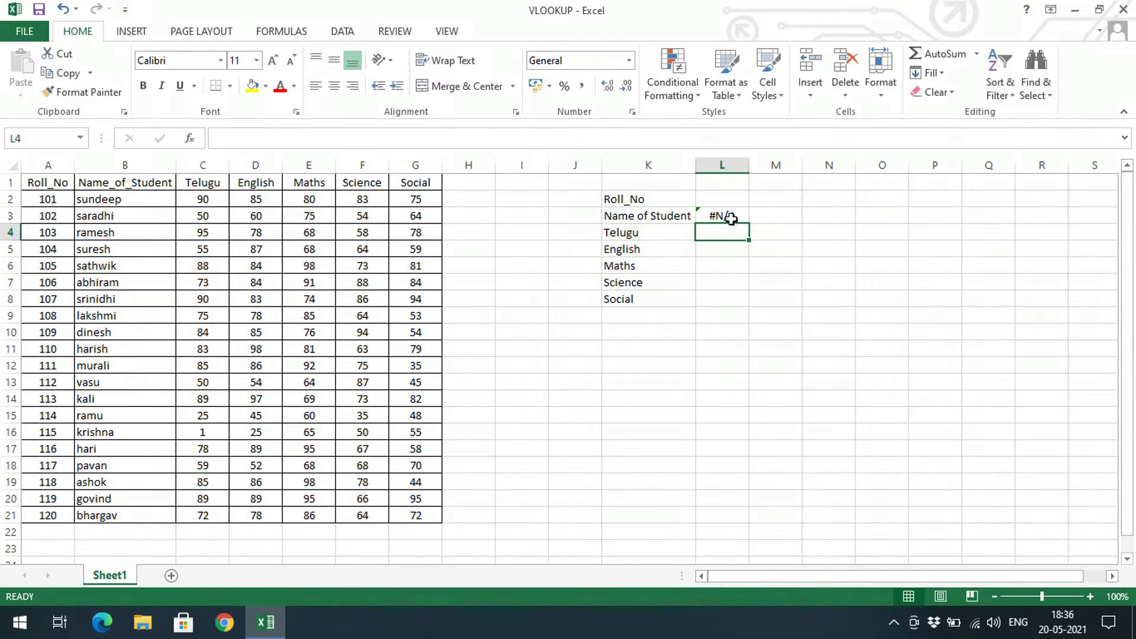
- Enter roll number 109 in cell L2 and check the name lookup in L3
left_click(725, 197)
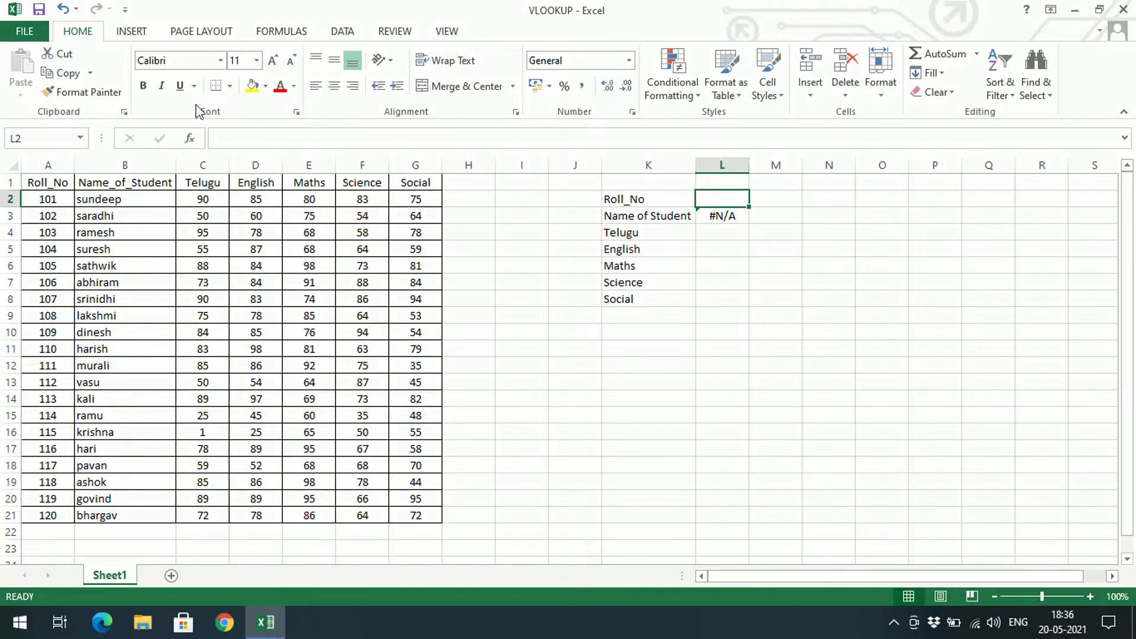
left_click(57, 335)
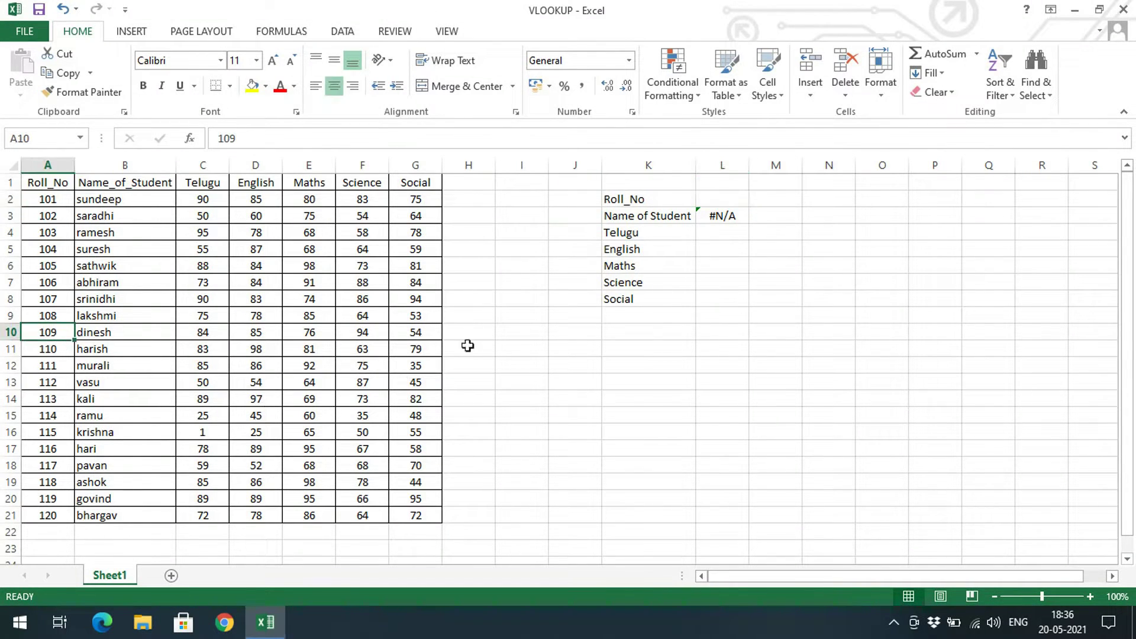
left_click(724, 199)
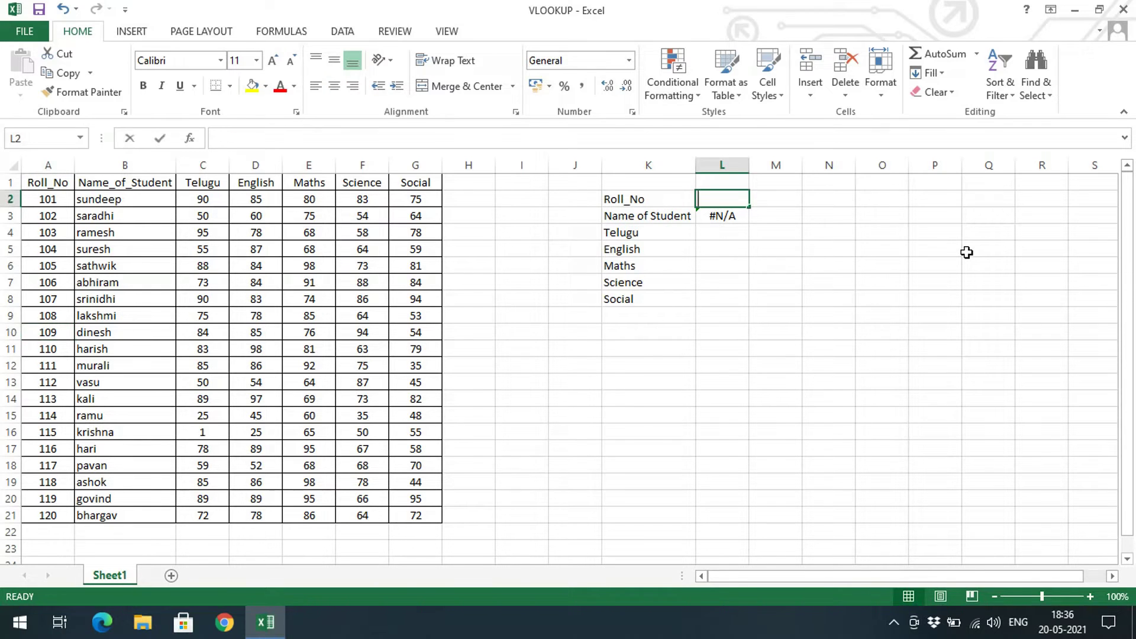
type("109")
key("Return")
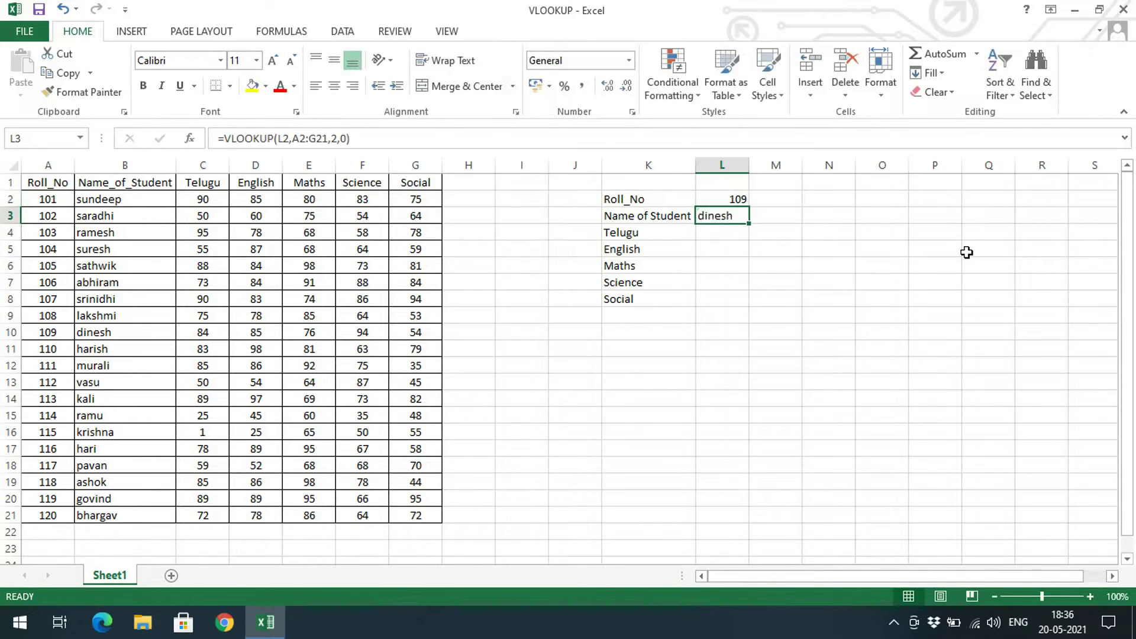
left_click(865, 285)
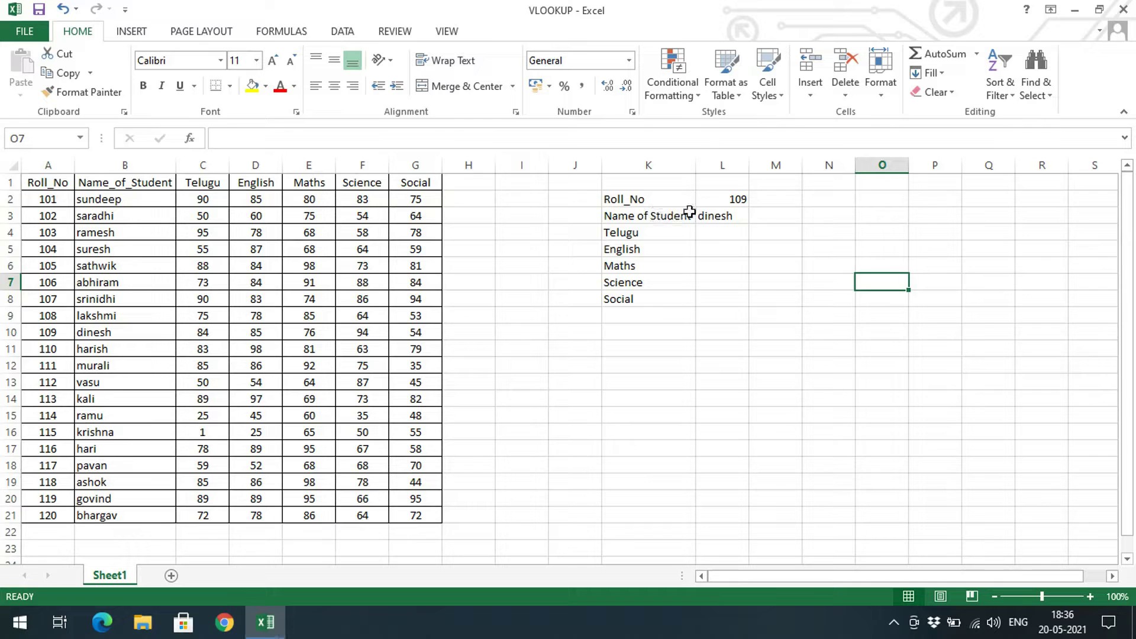
left_click(738, 218)
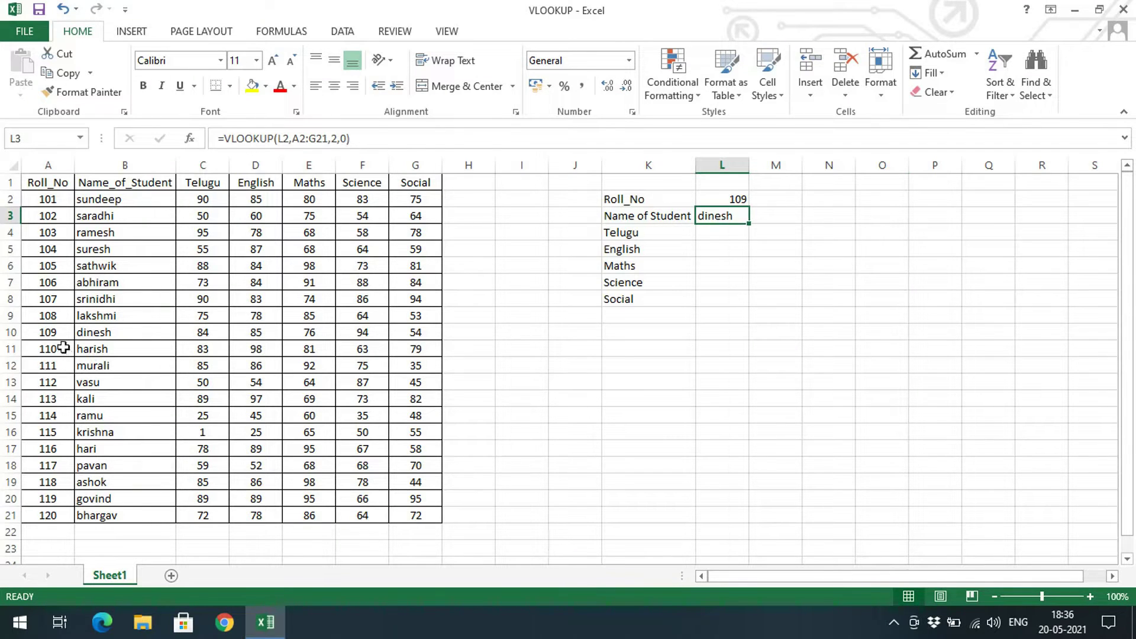
- Compare the name lookup in L3 with the marks table's row for roll number 109
left_click(48, 331)
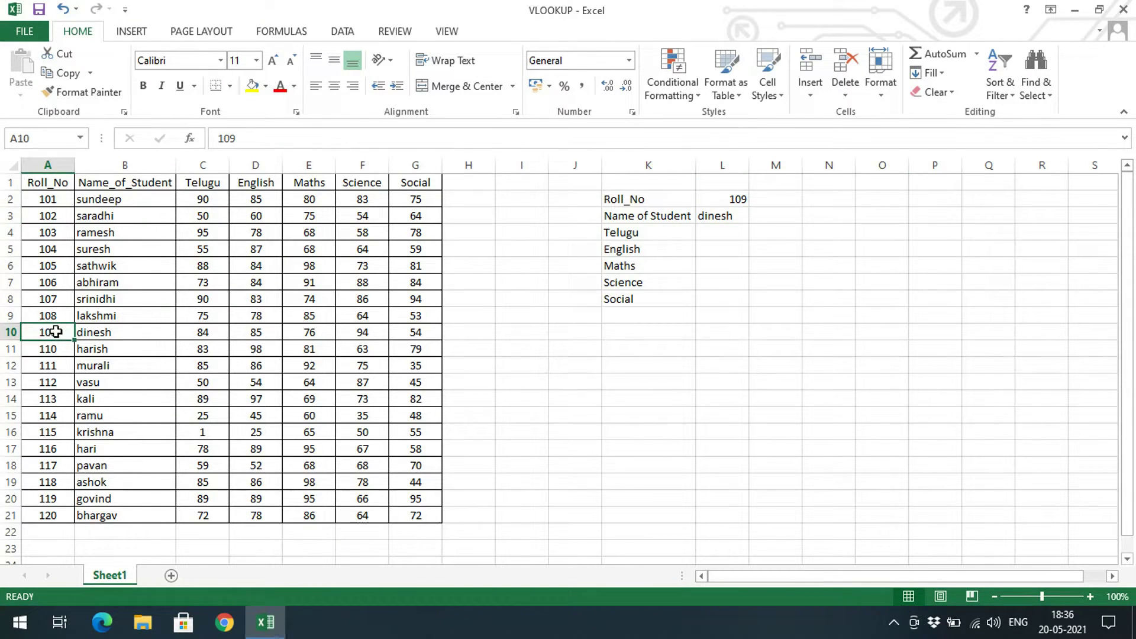
left_click_drag(64, 333, 117, 337)
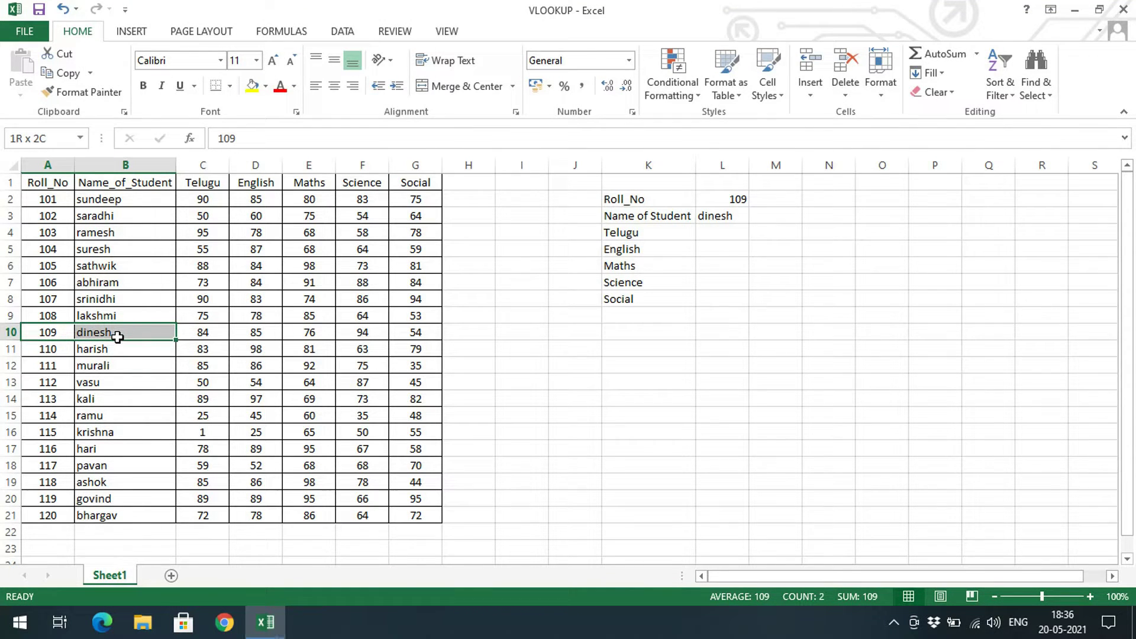
left_click(565, 379)
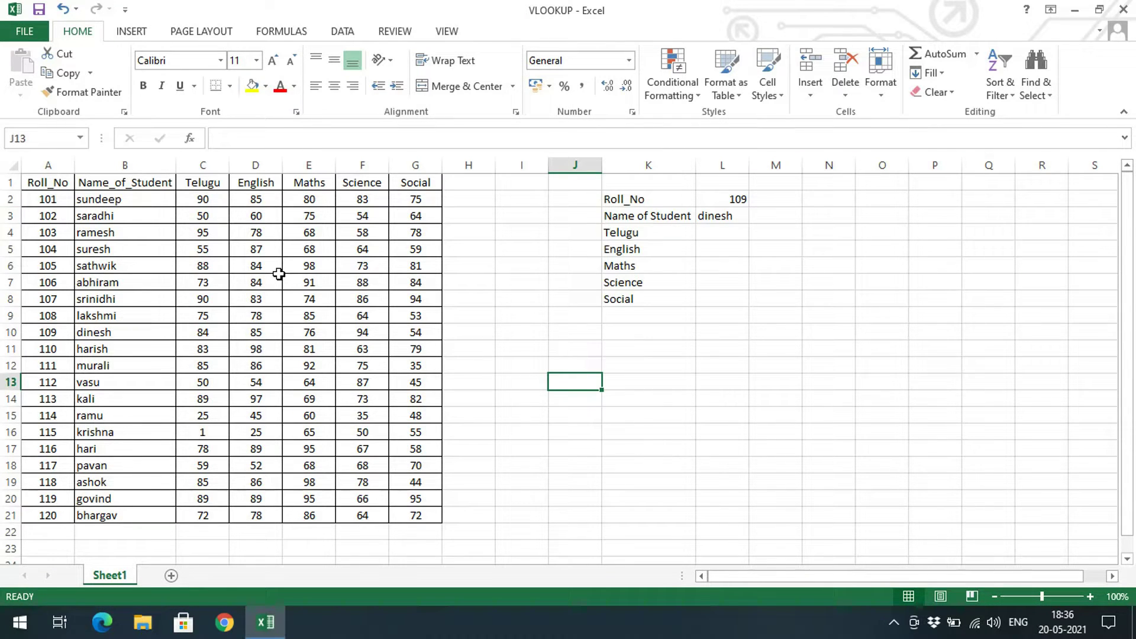
left_click(729, 195)
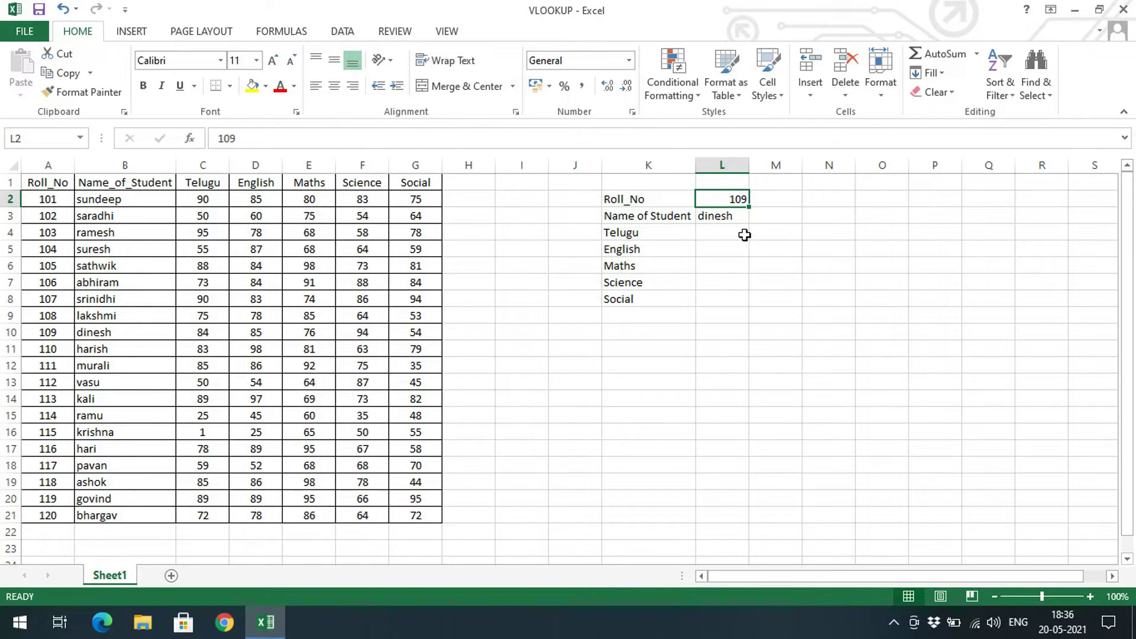
left_click_drag(733, 219, 735, 291)
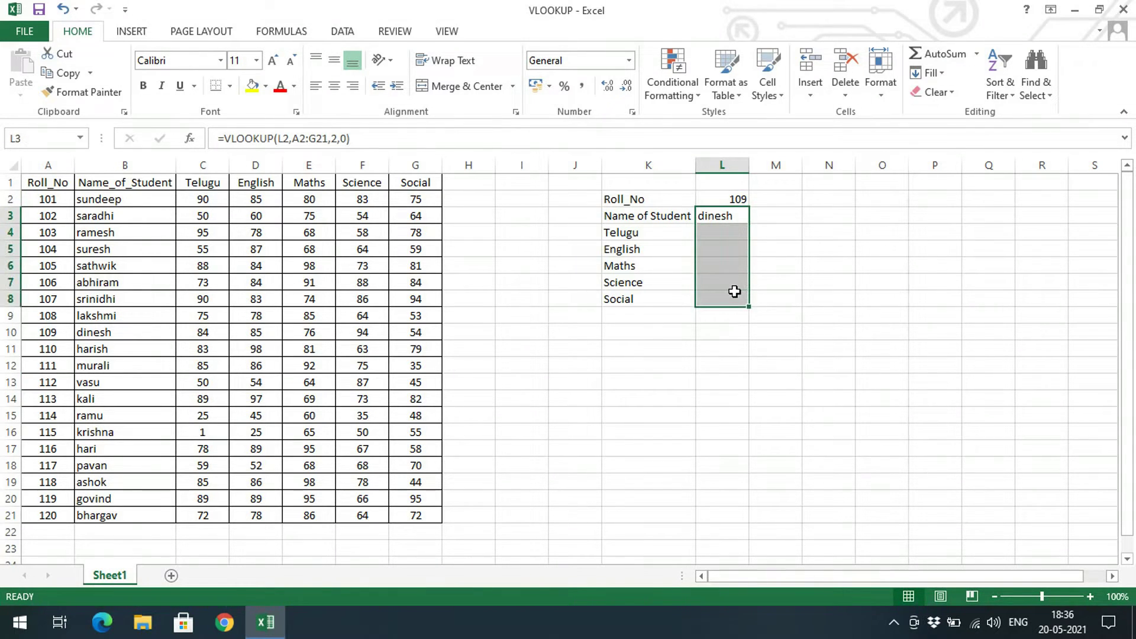
left_click(735, 292)
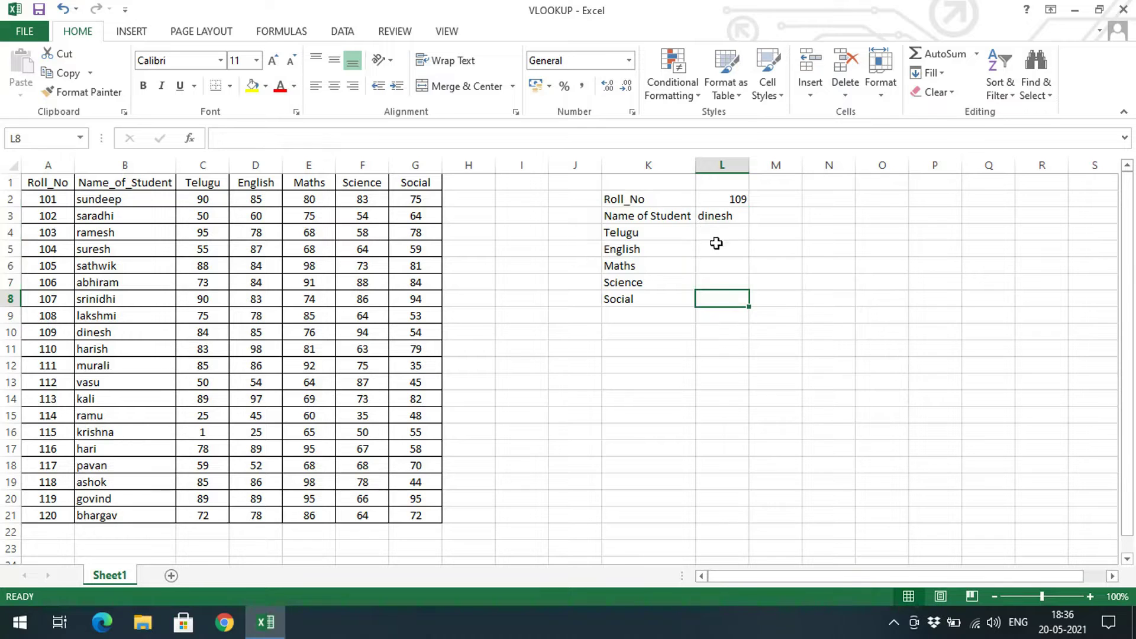
- Try to reuse the name lookup formula from L3 in the Telugu cell L4 by copying it
left_click(714, 220)
key("ctrl+c")
left_click(724, 233)
key("ctrl+v")
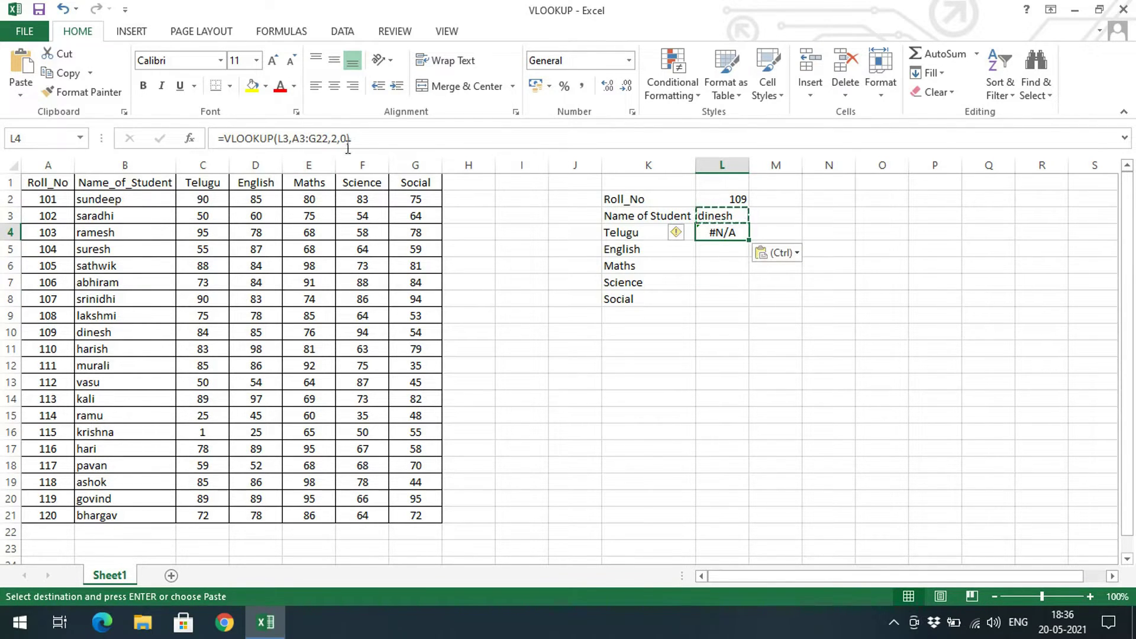
left_click(364, 138)
key("ctrl+a")
key("BackSpace")
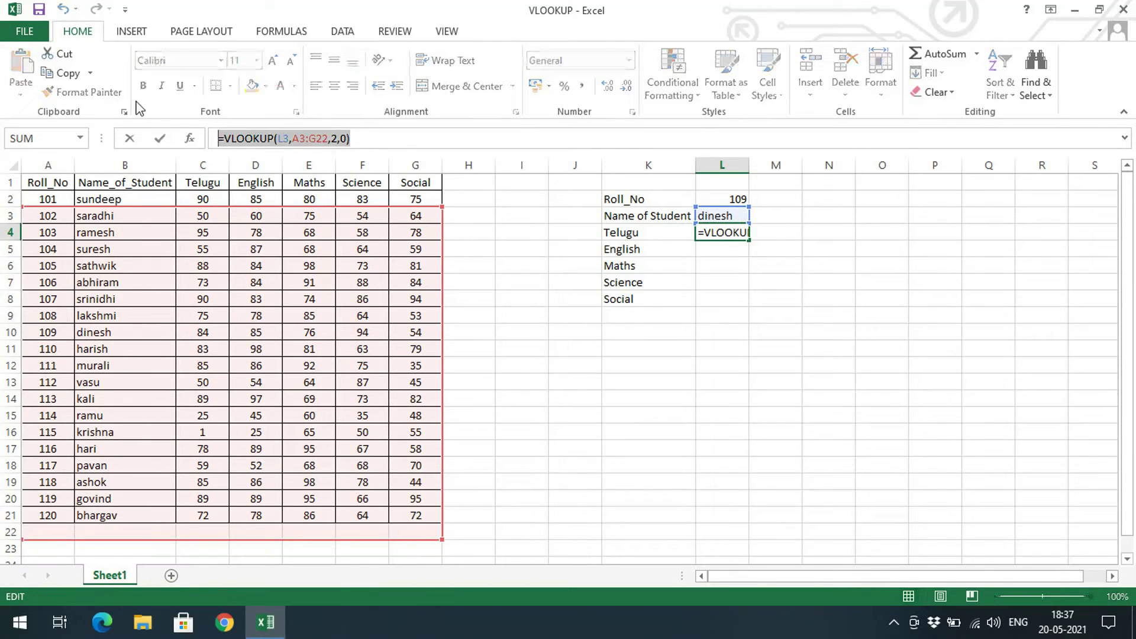
- Enter the formula =VLOOKUP(L2,A2:G21,3,0) in cell L4 to look up the Telugu marks by roll number
type("=loo")
key("BackSpace")
key("BackSpace")
key("BackSpace")
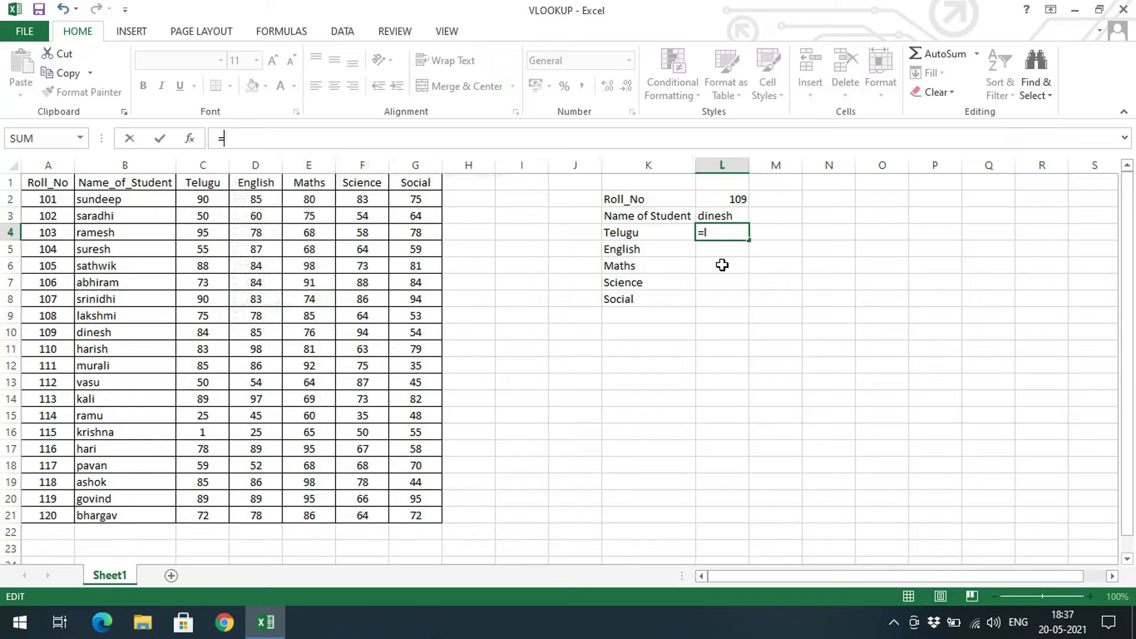
type("vlook")
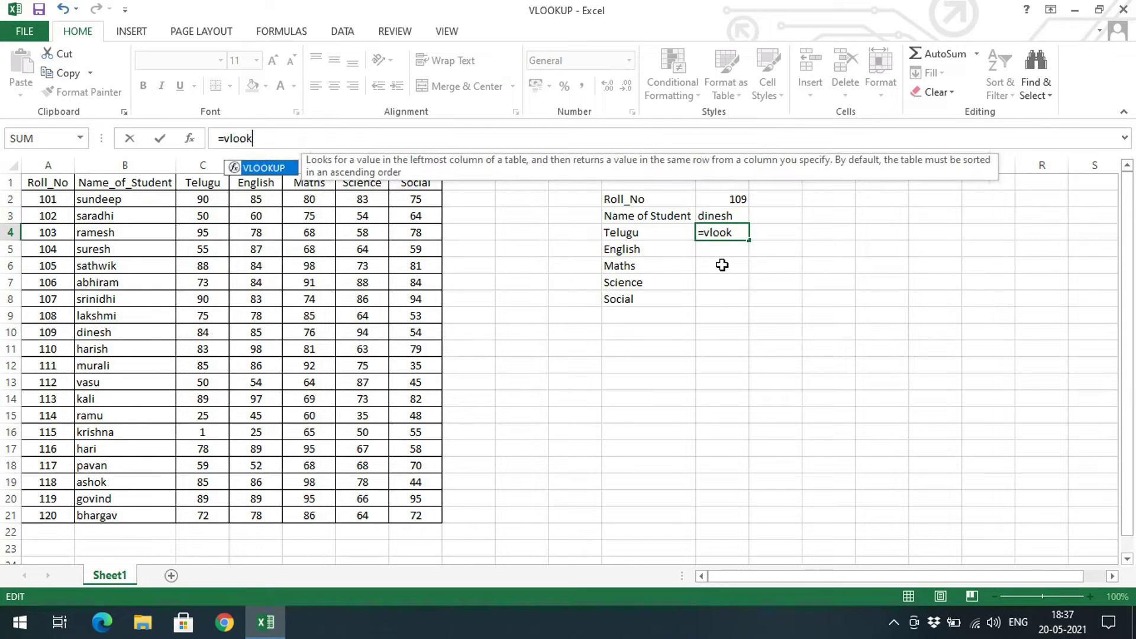
type("up(")
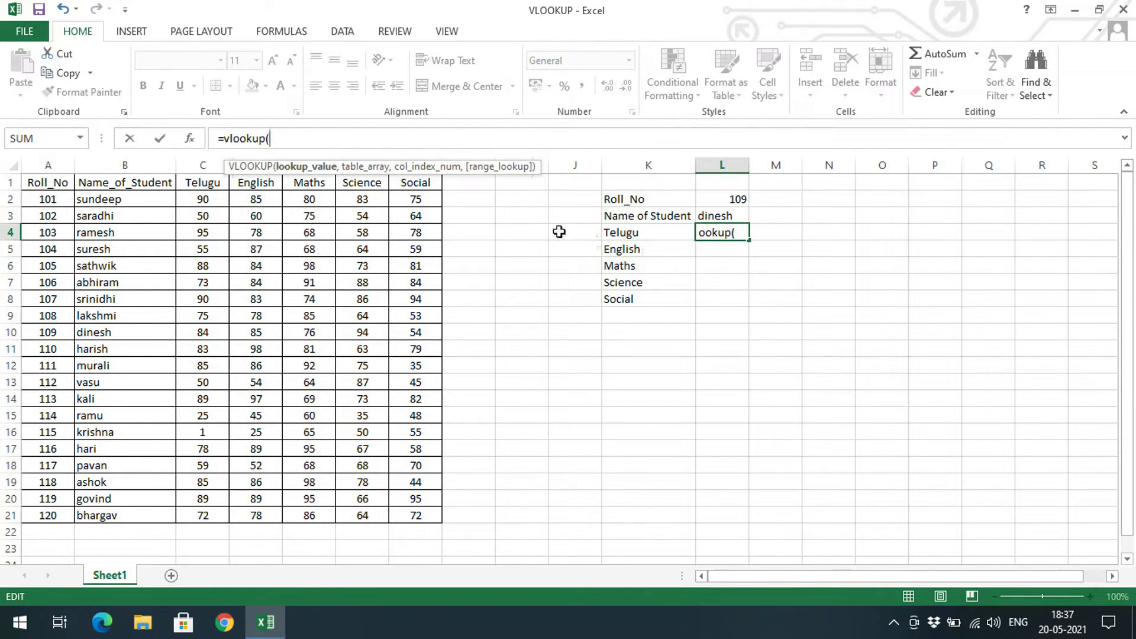
left_click(741, 199)
type(",")
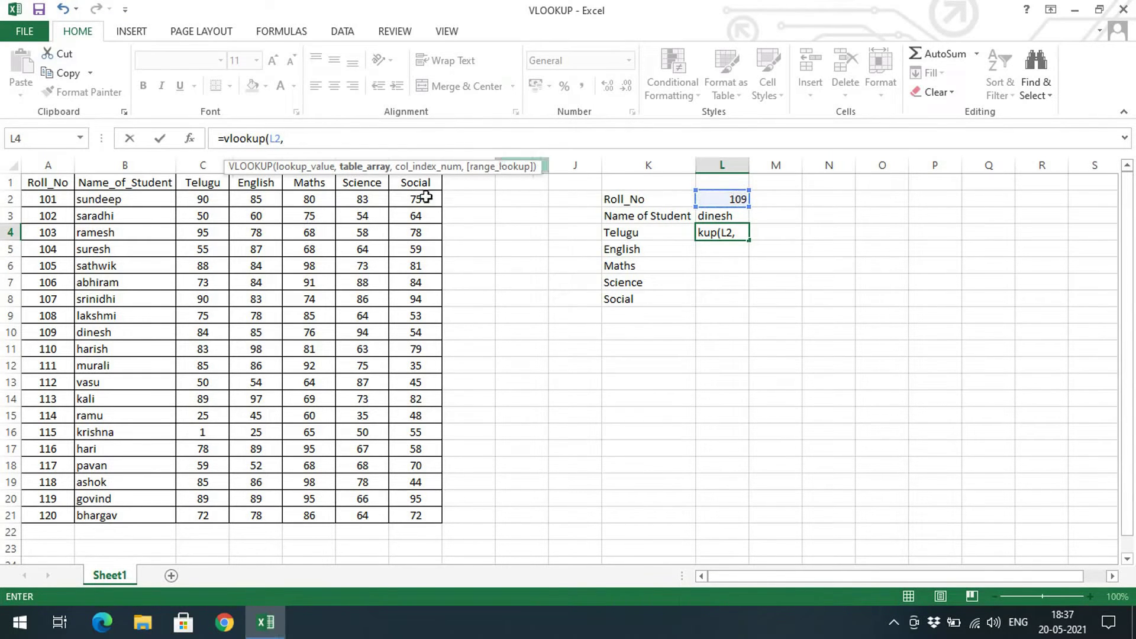
left_click(48, 199)
left_click_drag(424, 524, 424, 518)
type(",")
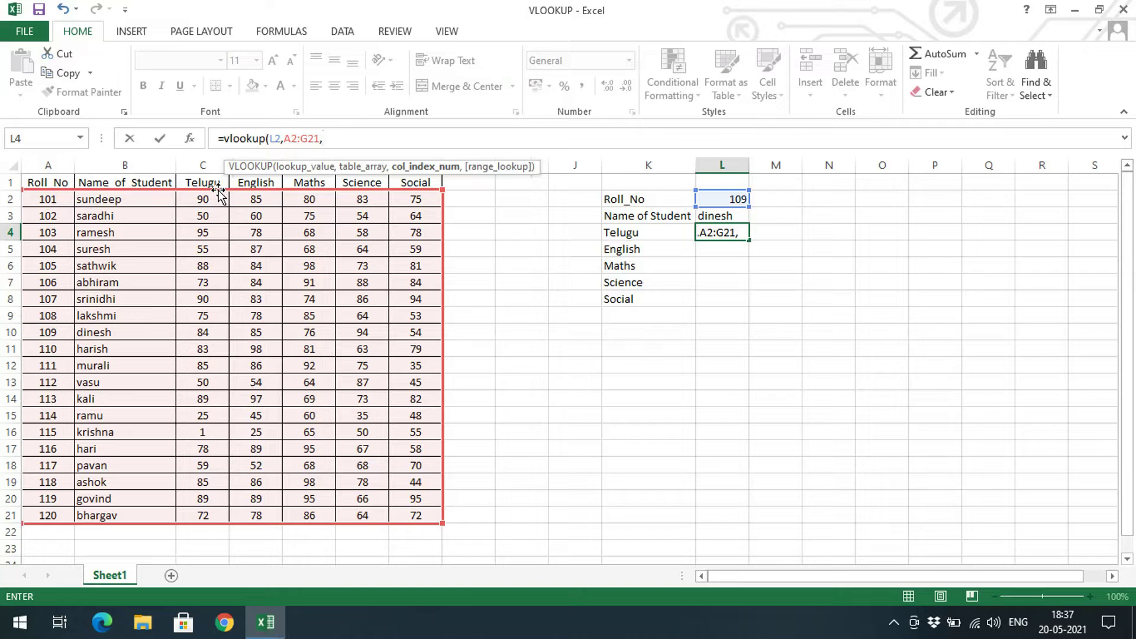
type("3,0)")
key("Return")
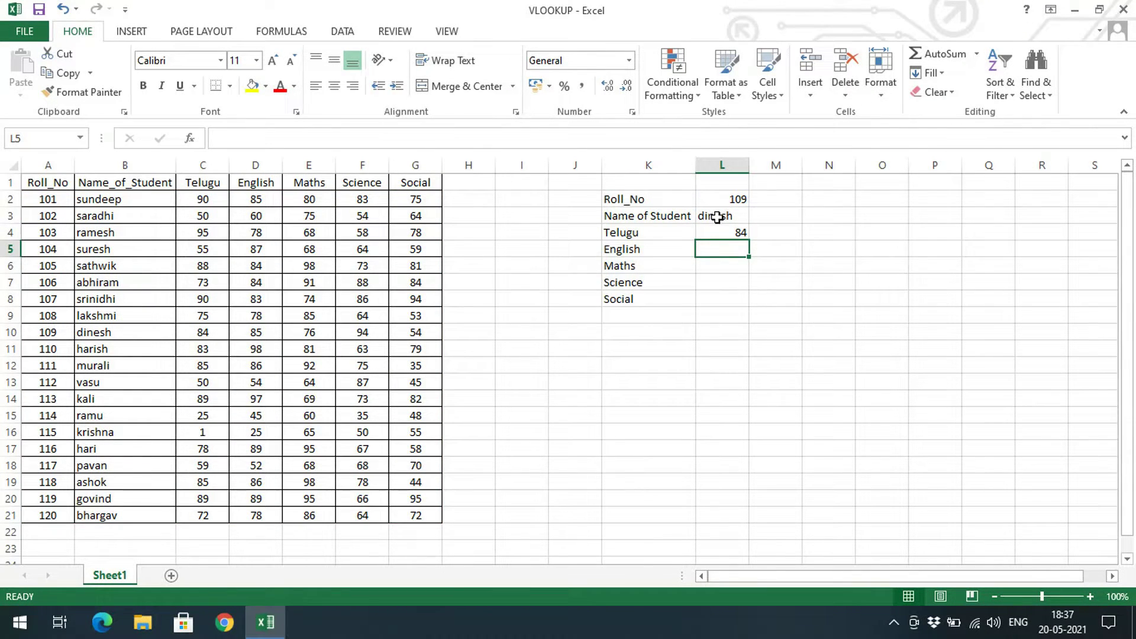
- Check the Telugu lookup in L4 against the marks table's row for roll number 109
left_click(731, 202)
left_click(64, 333)
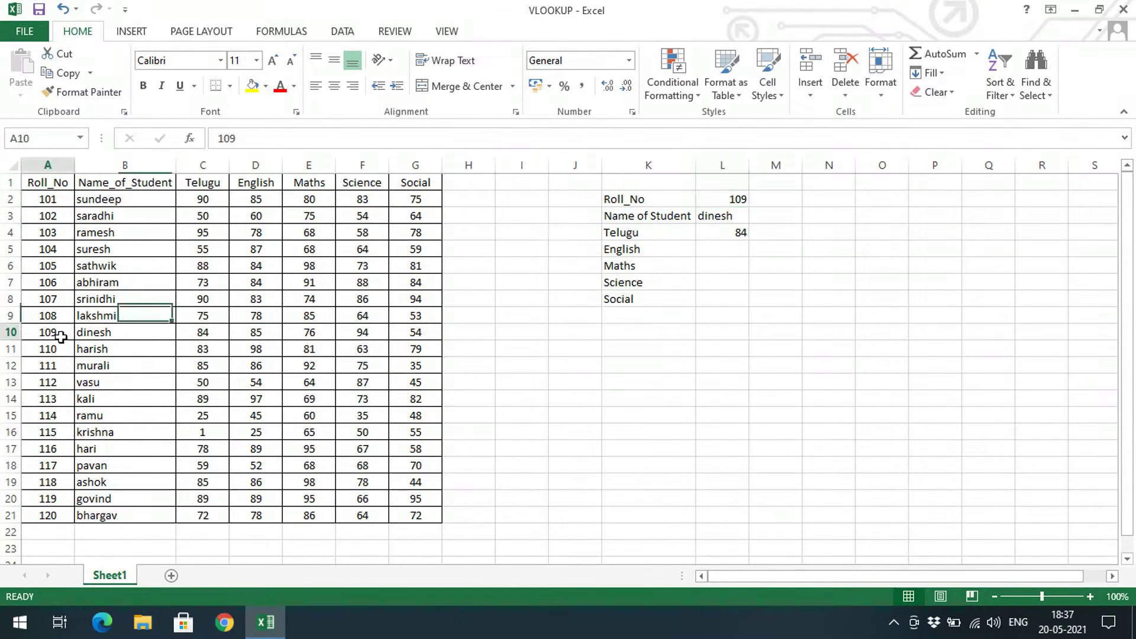
left_click(91, 333)
left_click(197, 332)
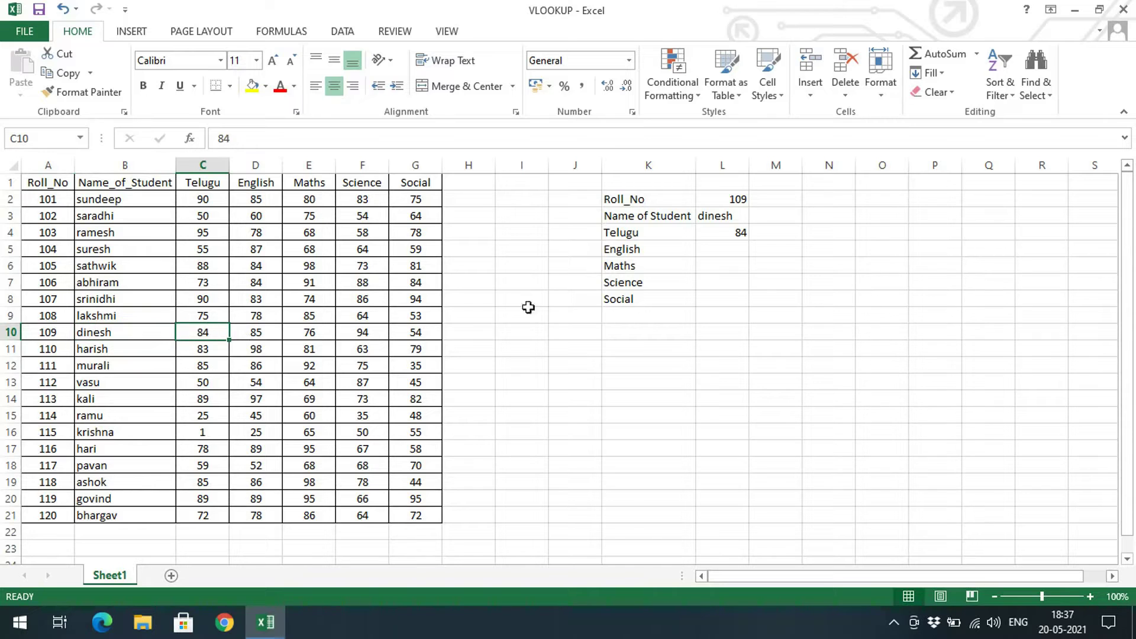
left_click(737, 232)
- Enter the formula =VLOOKUP(L2,A2:G21,4,0) in cell L5 to look up the English marks
left_click(732, 248)
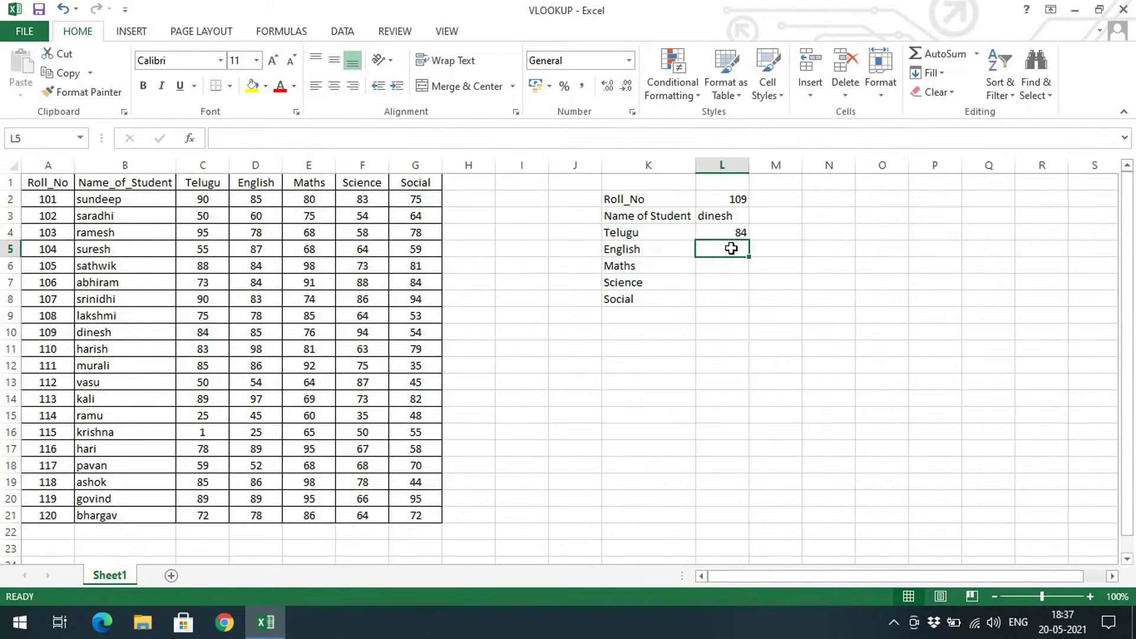
type("=vlookup(")
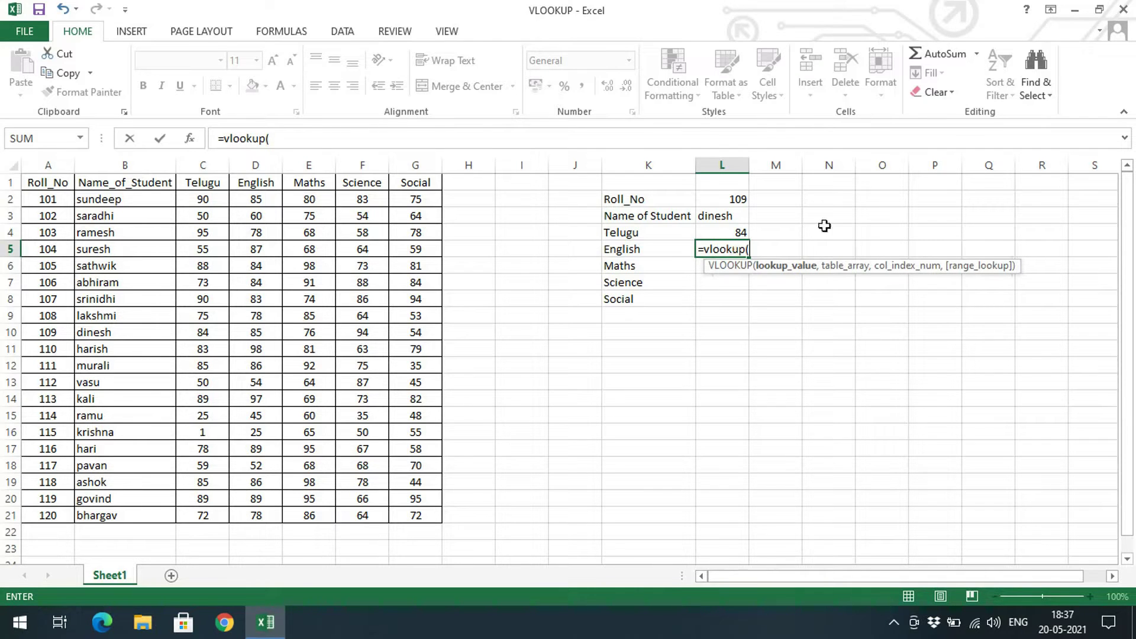
left_click(728, 200)
type(",")
left_click_drag(46, 202, 418, 515)
type(",")
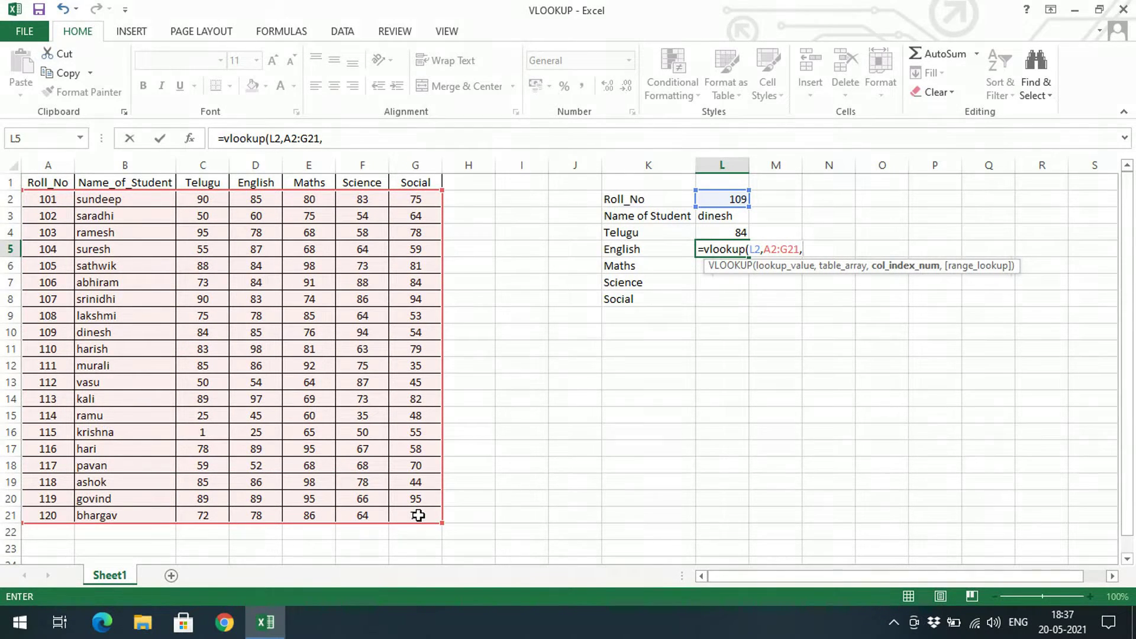
type("4,0)")
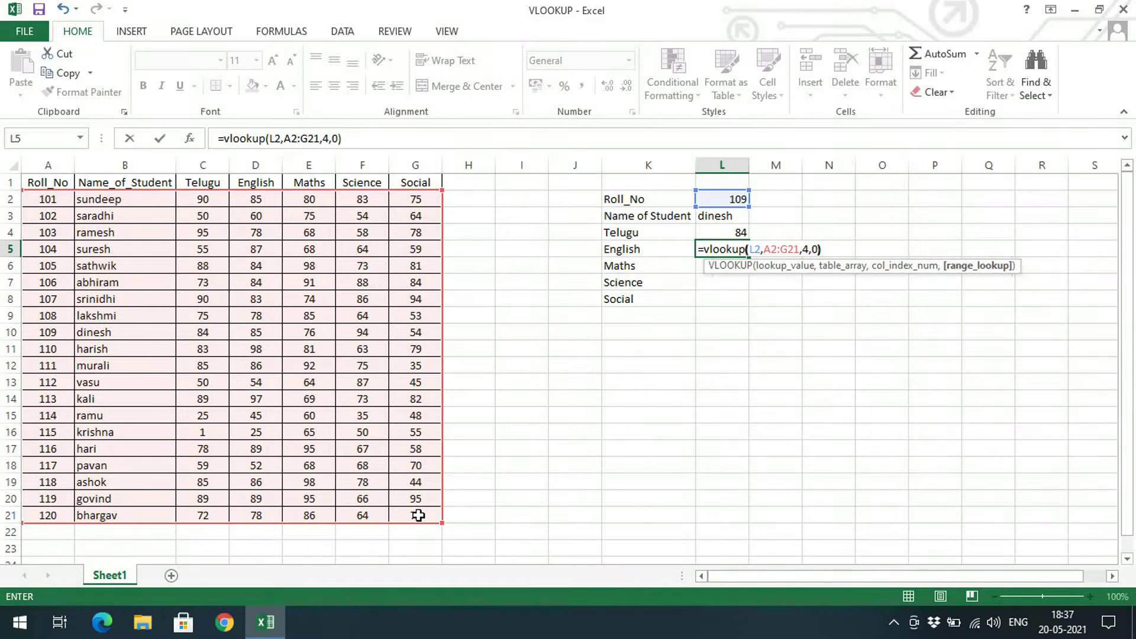
key("Return")
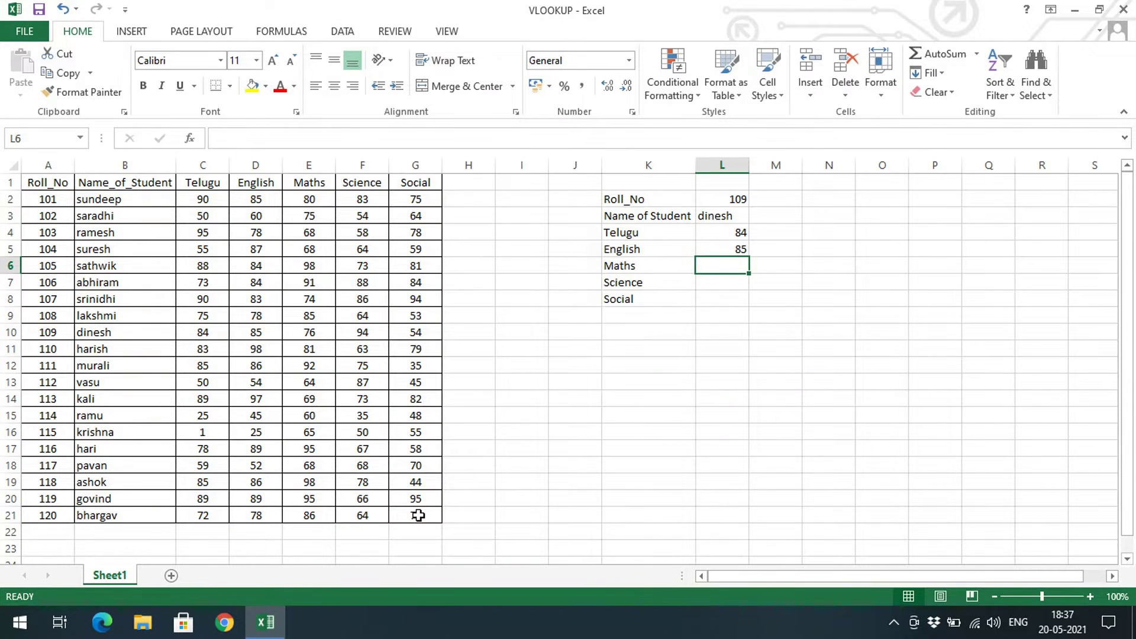
- Enter the formula =VLOOKUP(L2,A2:G21,5,0) in cell L6 to look up the Maths marks
type("=vlookup")
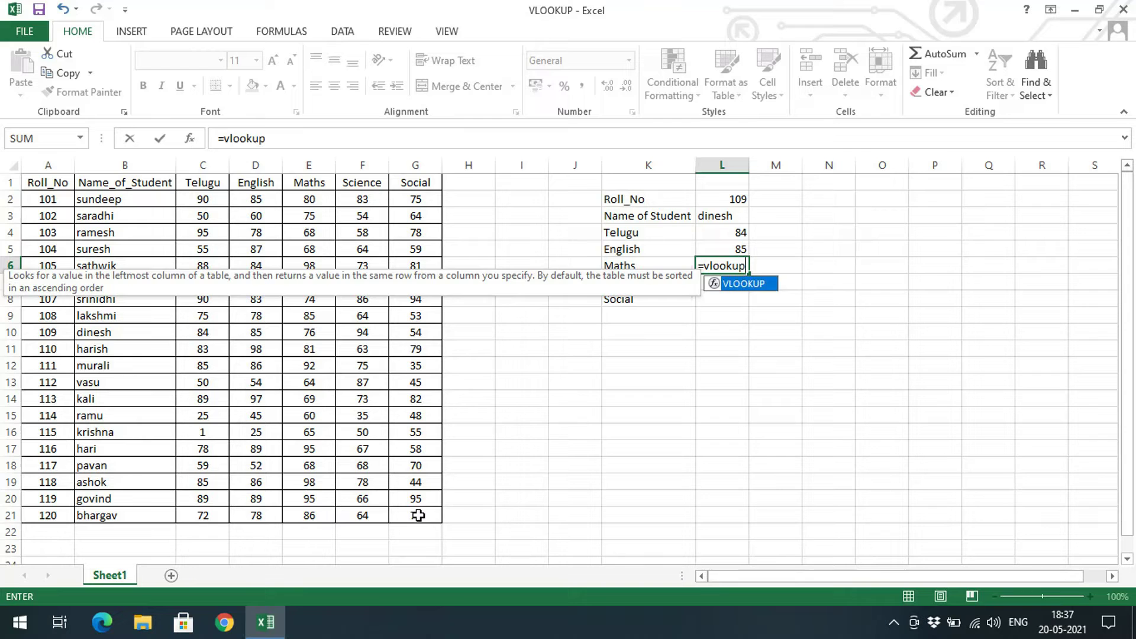
type("(")
left_click(727, 198)
type(",")
left_click(53, 199)
left_click_drag(438, 520, 439, 521)
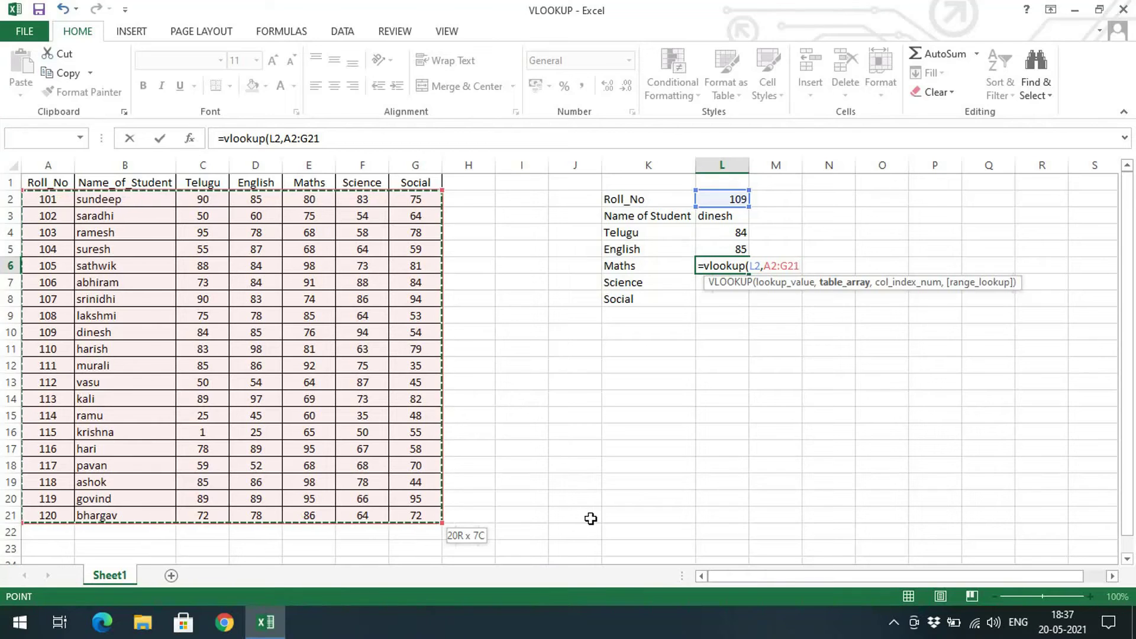
type(",5")
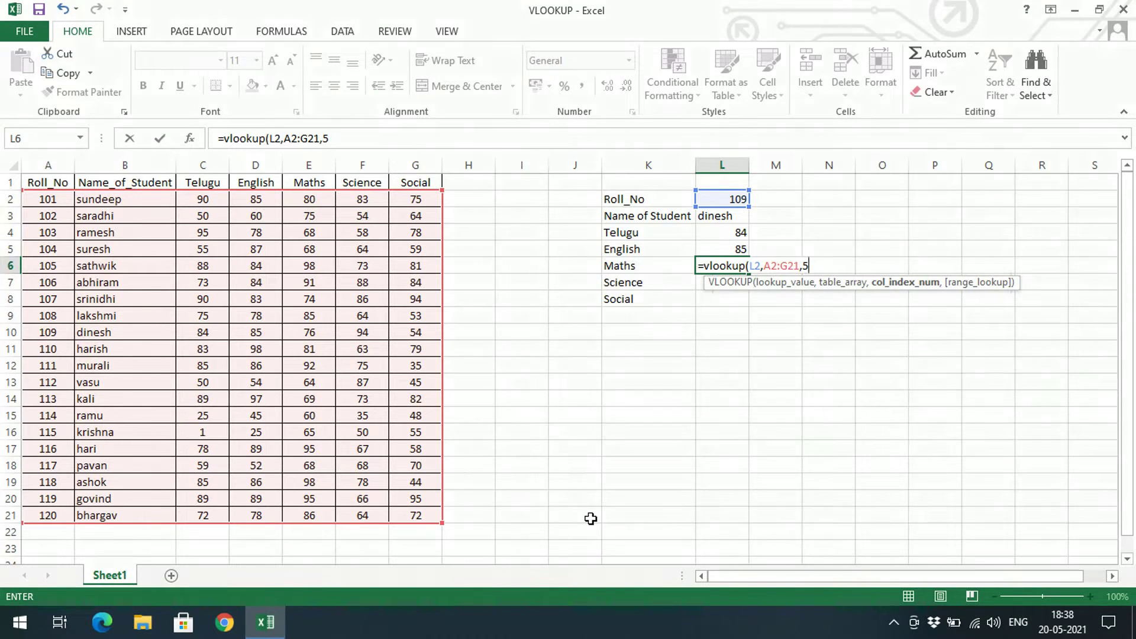
type(",")
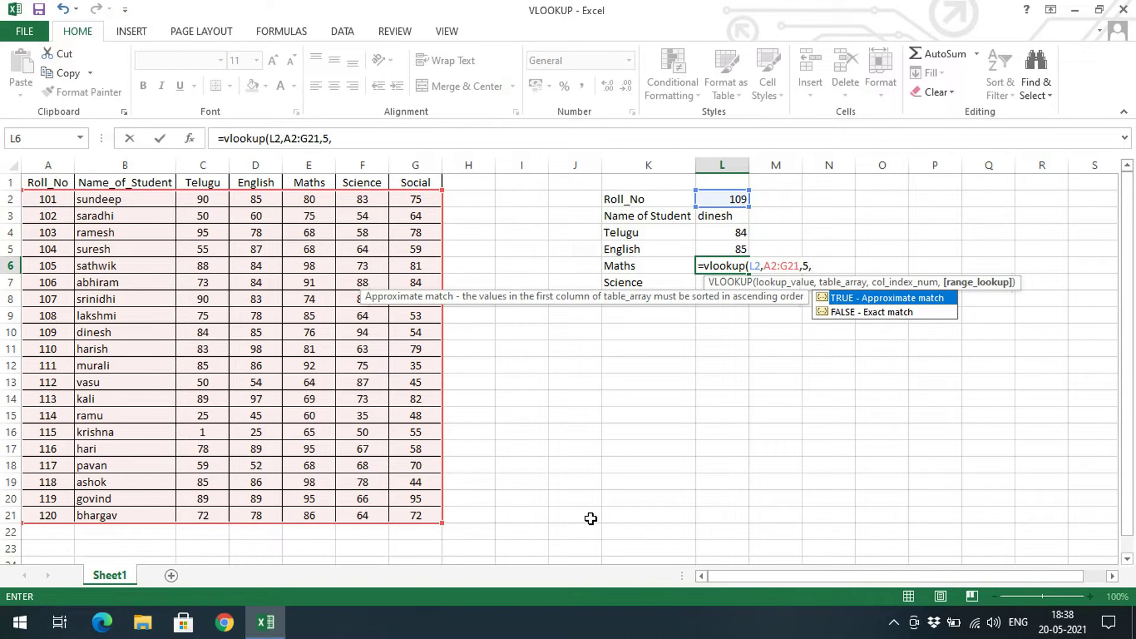
type("0)")
key("Return")
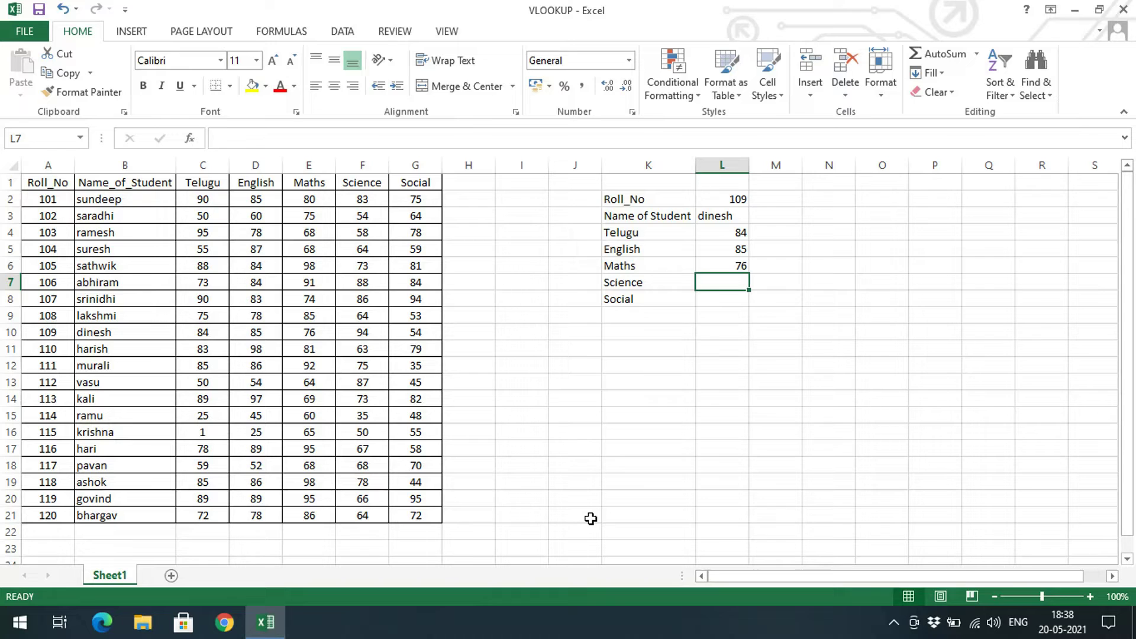
- Enter the formula =VLOOKUP(L2,A2:G21,6,0) in cell L7 to look up the Science marks
type("=vlookup(")
left_click(730, 203)
type(",")
left_click(44, 200)
left_click_drag(286, 455, 448, 520)
type(",6")
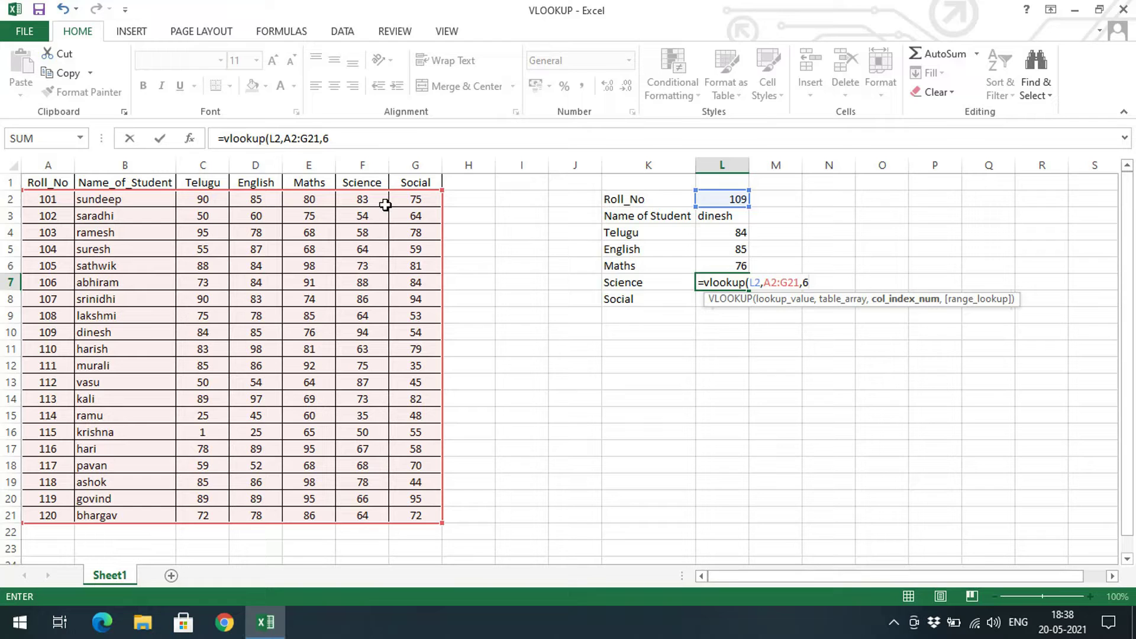
type(",0")
key("Return")
- Enter the formula =VLOOKUP(L2,A2:G21,7,0) in cell L8 to look up the Social marks
type("=vlooki")
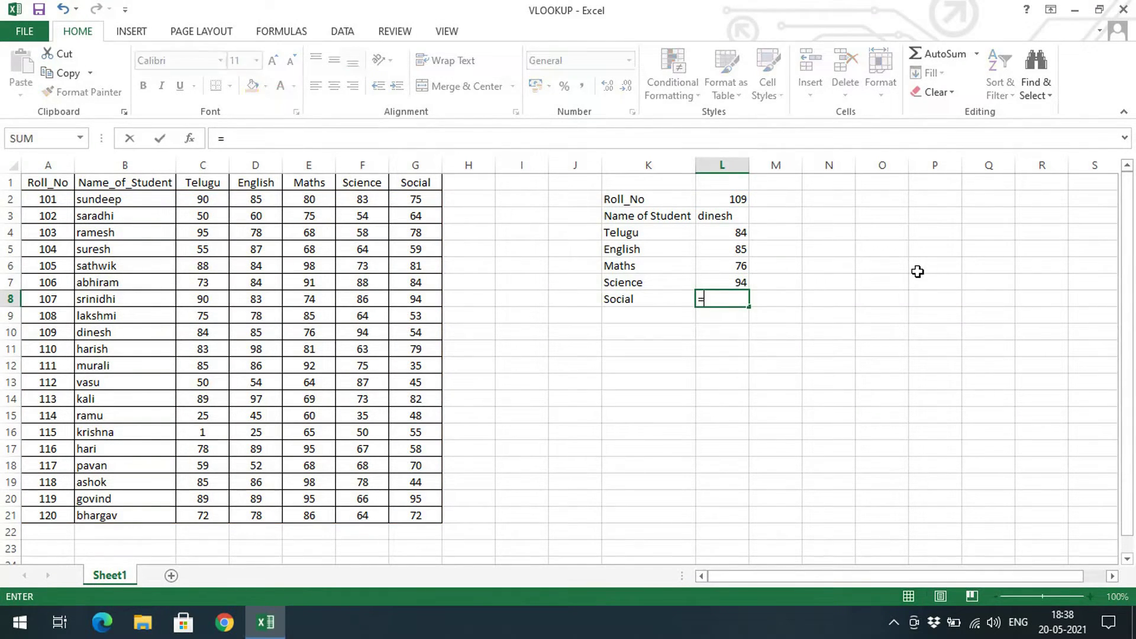
key("BackSpace")
key("BackSpace")
type("up(")
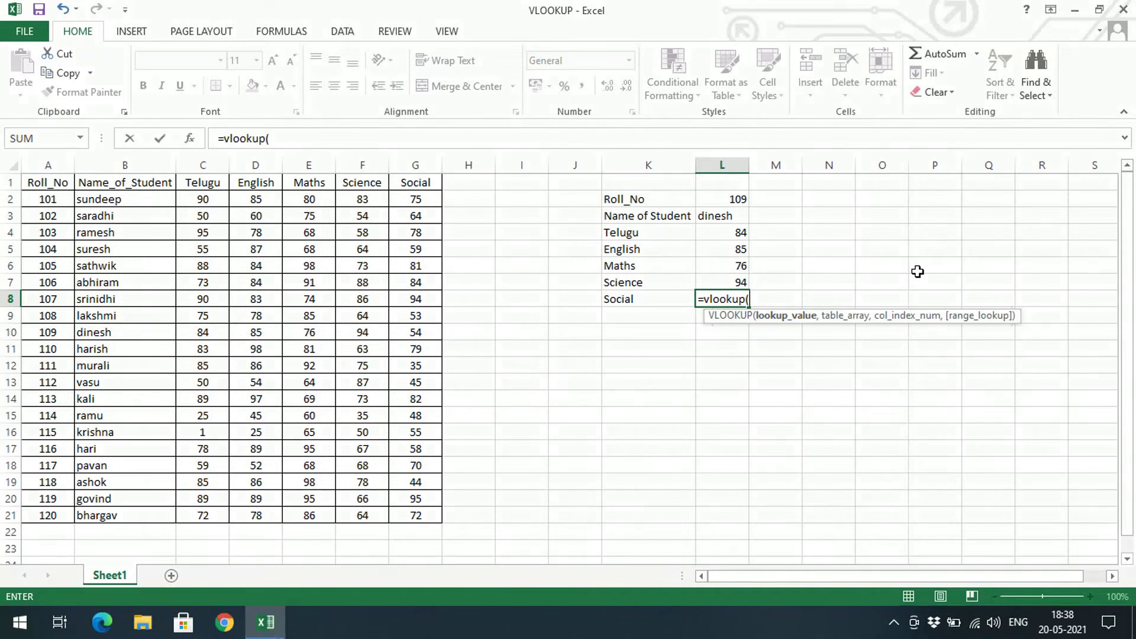
left_click(738, 203)
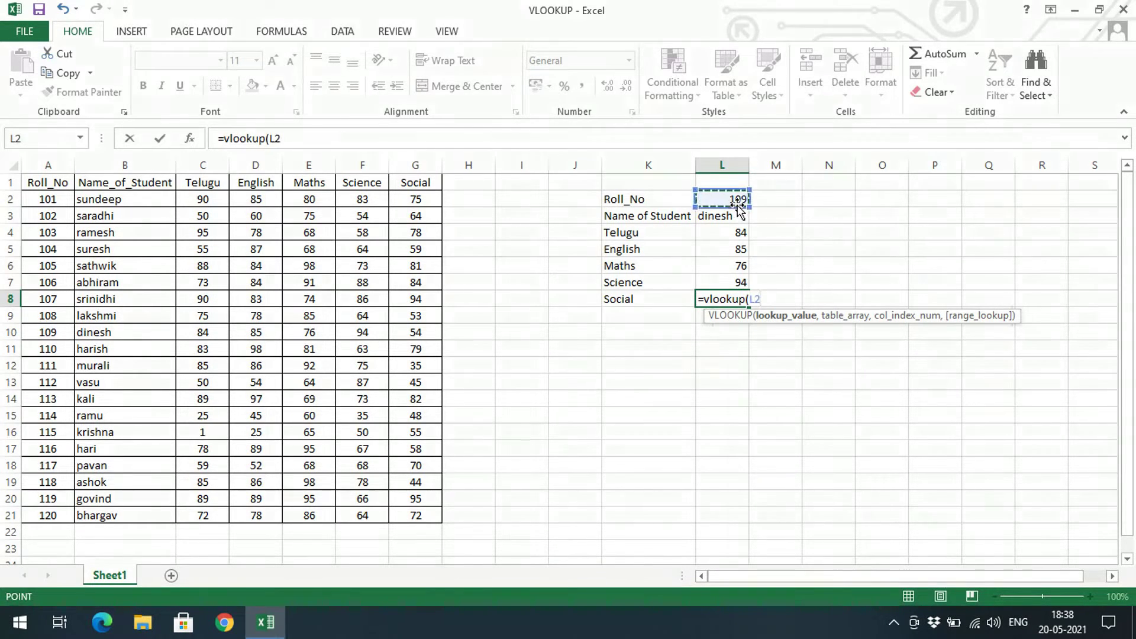
type(",")
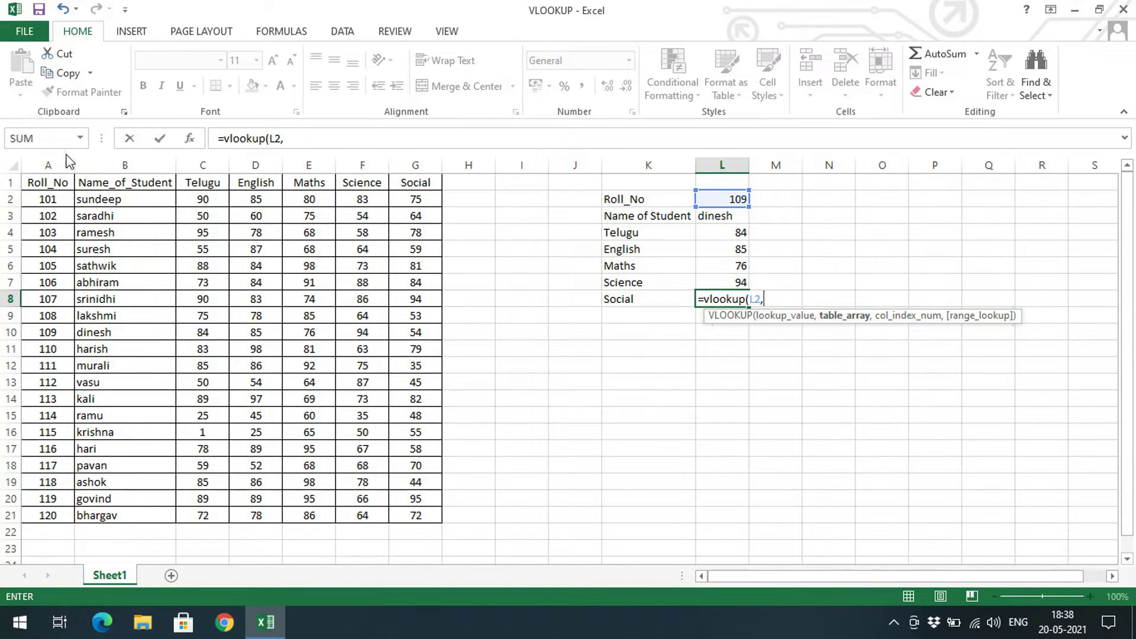
left_click_drag(56, 201, 433, 515)
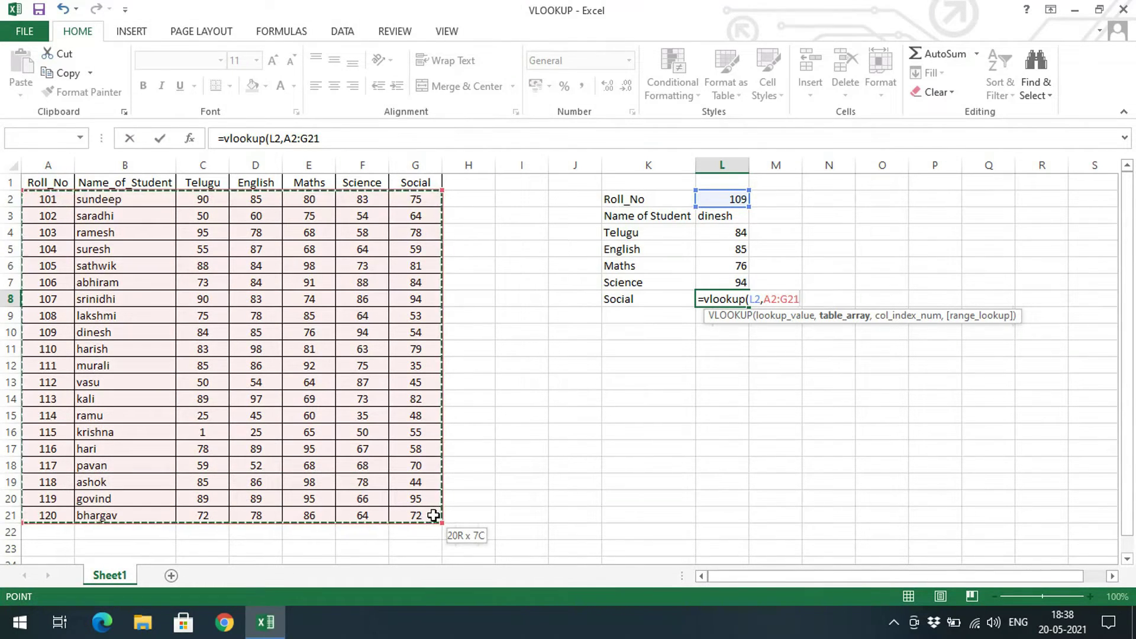
type(",7,")
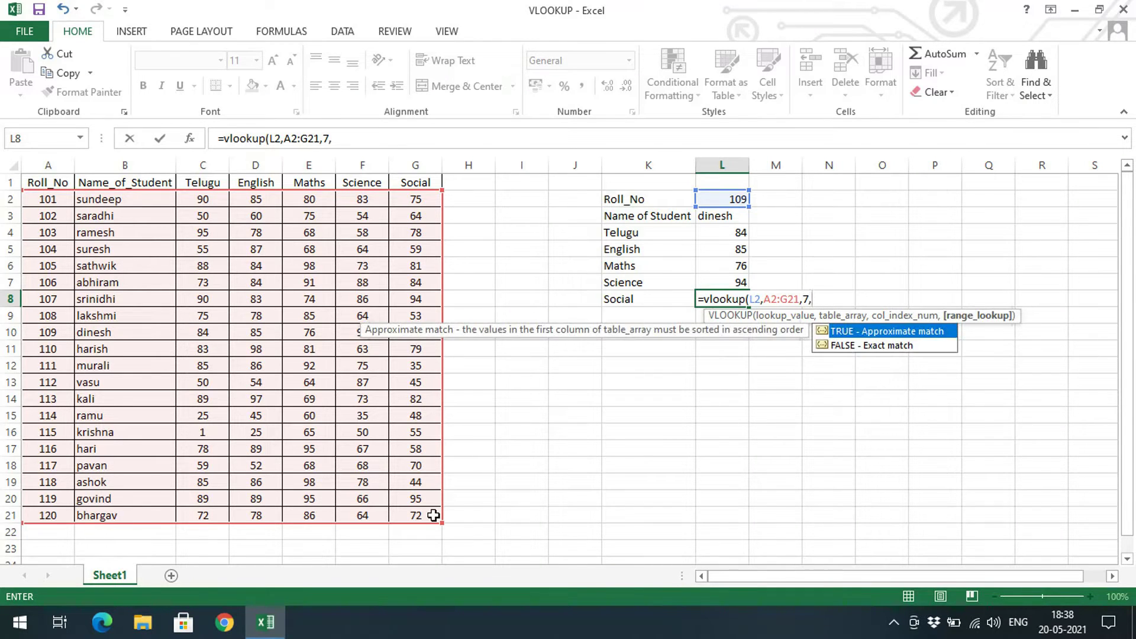
type("0)")
key("Return")
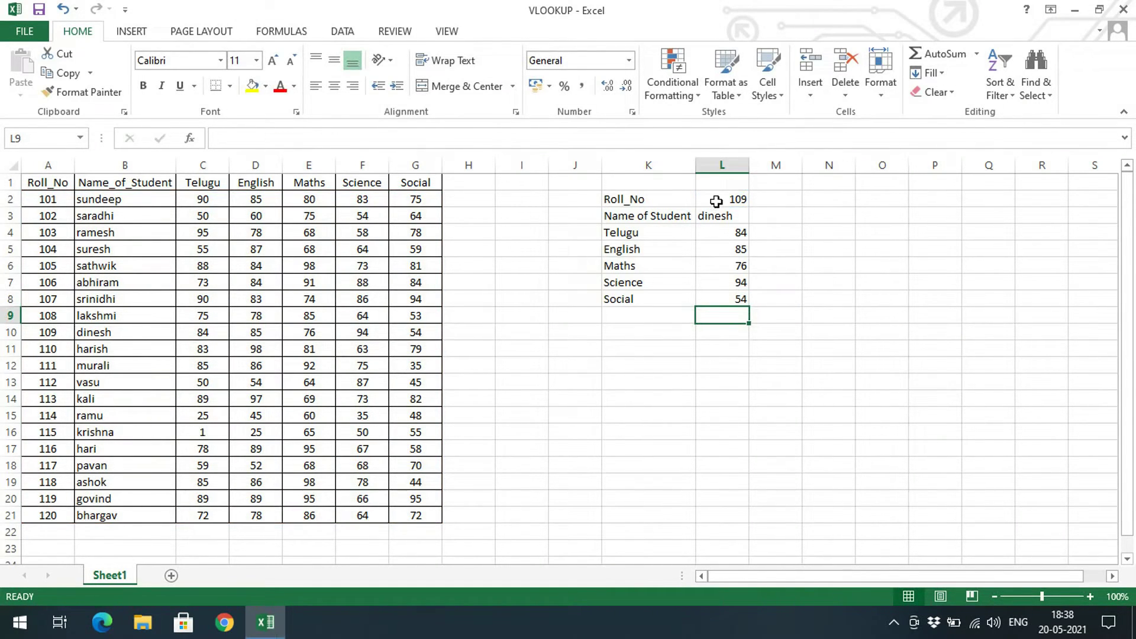
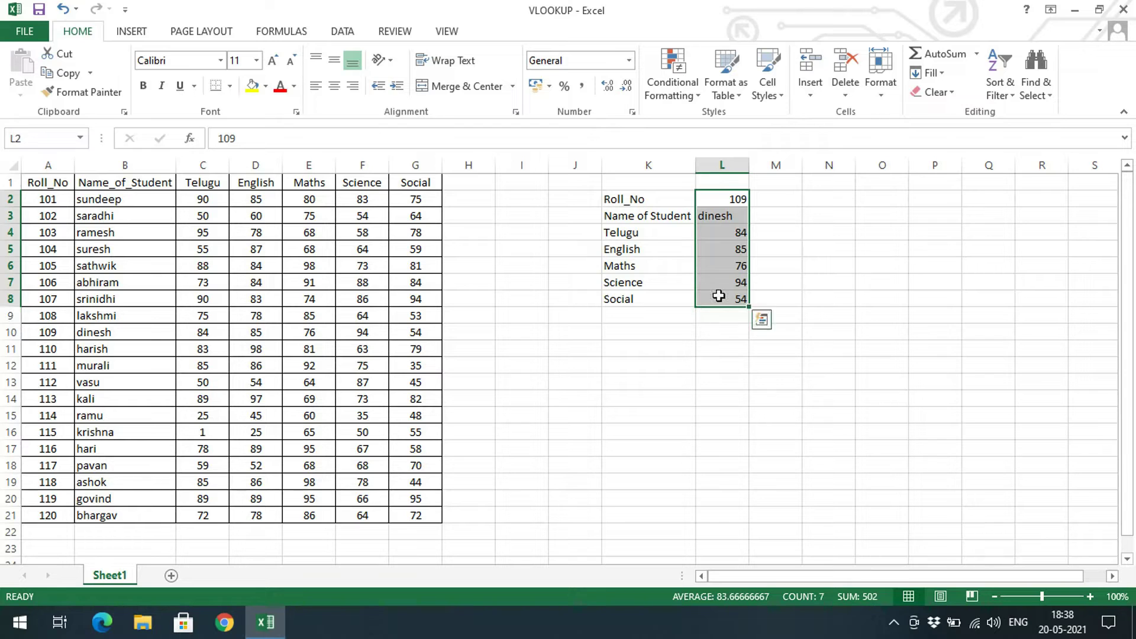
- Centre-align the roll number and the lookup results in cells L2:L8
left_click(334, 87)
left_click(881, 230)
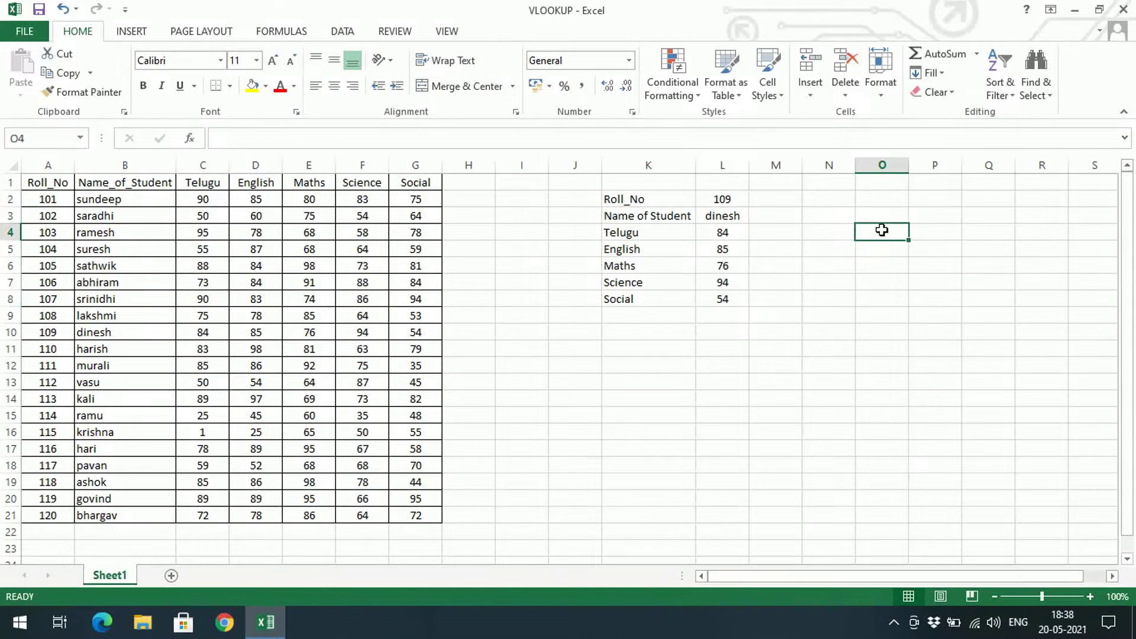
- Set the lookup roll number in cell L2 to 120 to test the form
left_click(737, 197)
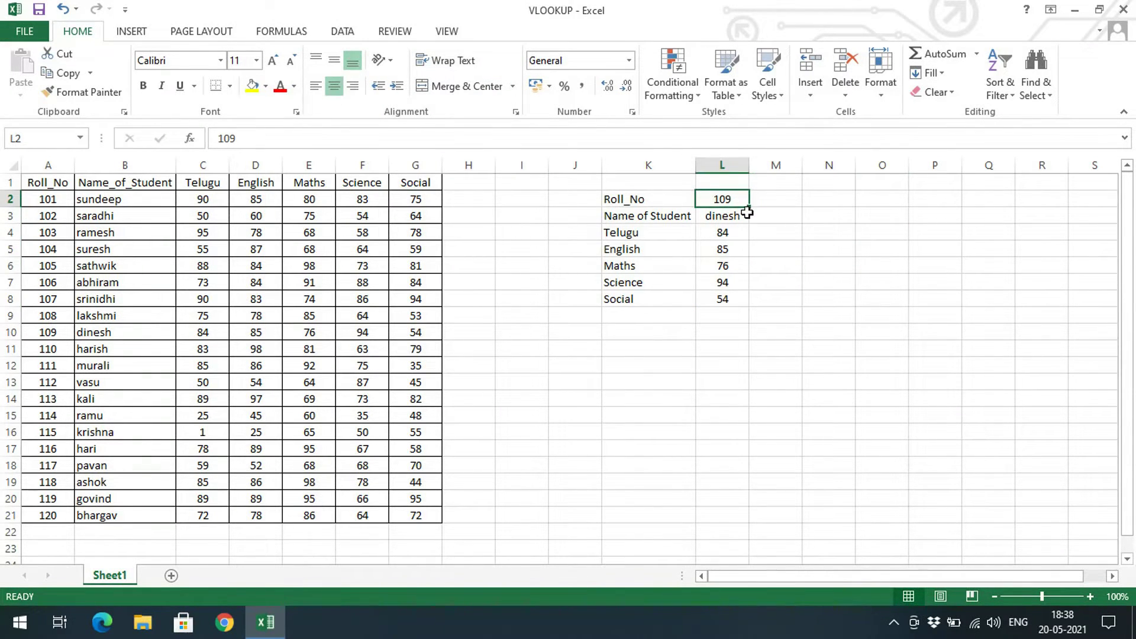
left_click_drag(740, 215, 740, 303)
left_click(797, 264)
left_click(745, 203)
type("120")
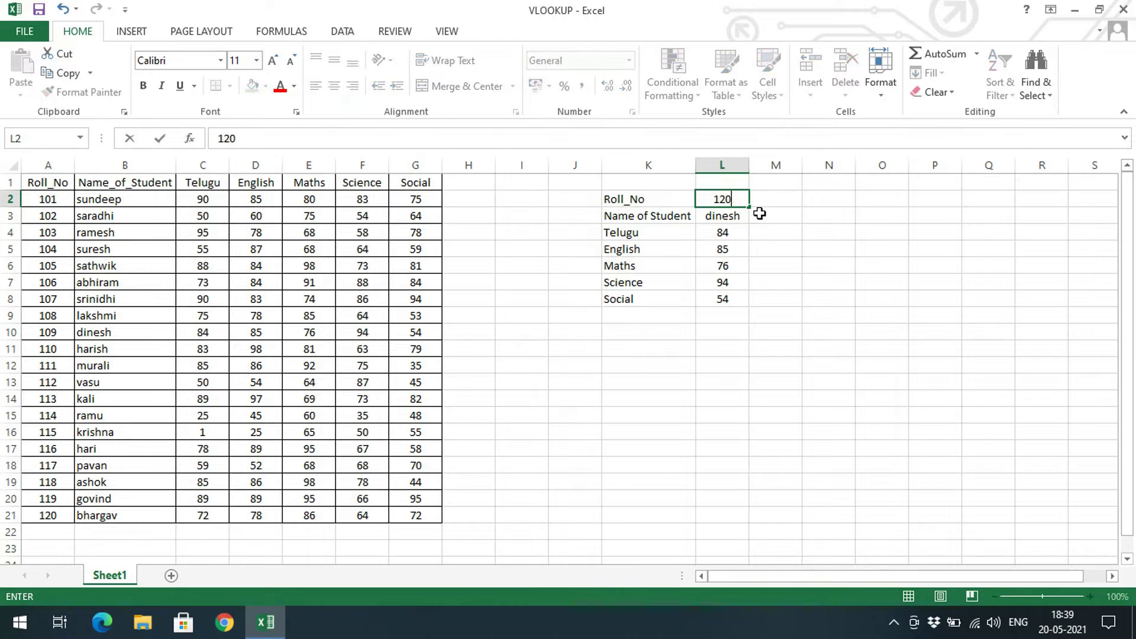
key("Return")
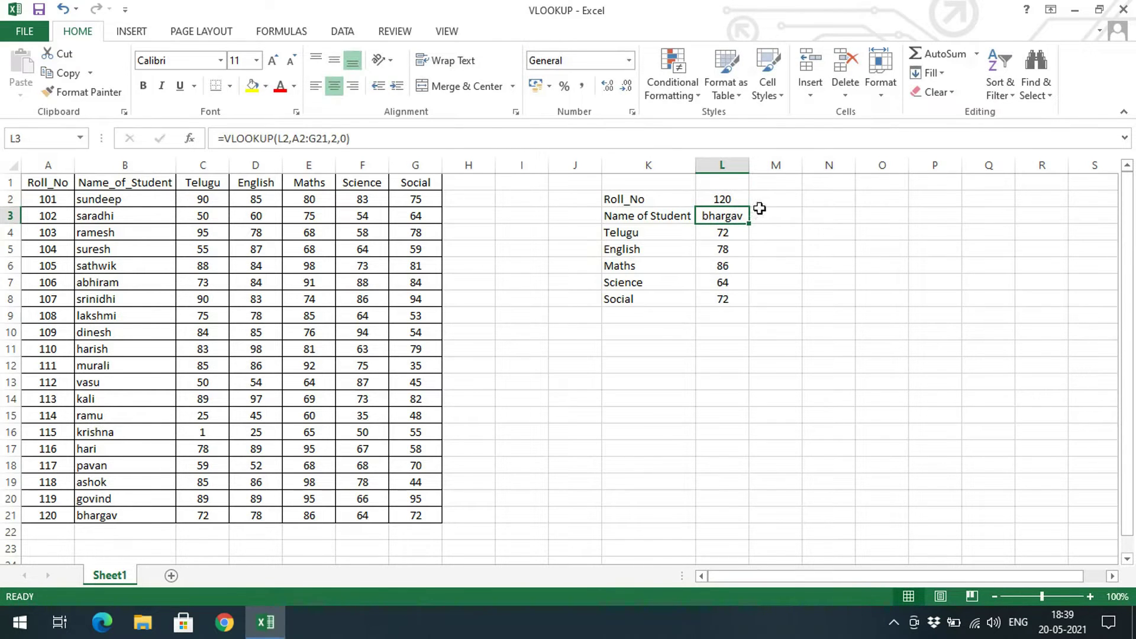
- Examine the name and each subject mark that the formulas return in cells L3:L8
left_click(760, 214)
left_click(728, 218)
left_click_drag(726, 217, 732, 301)
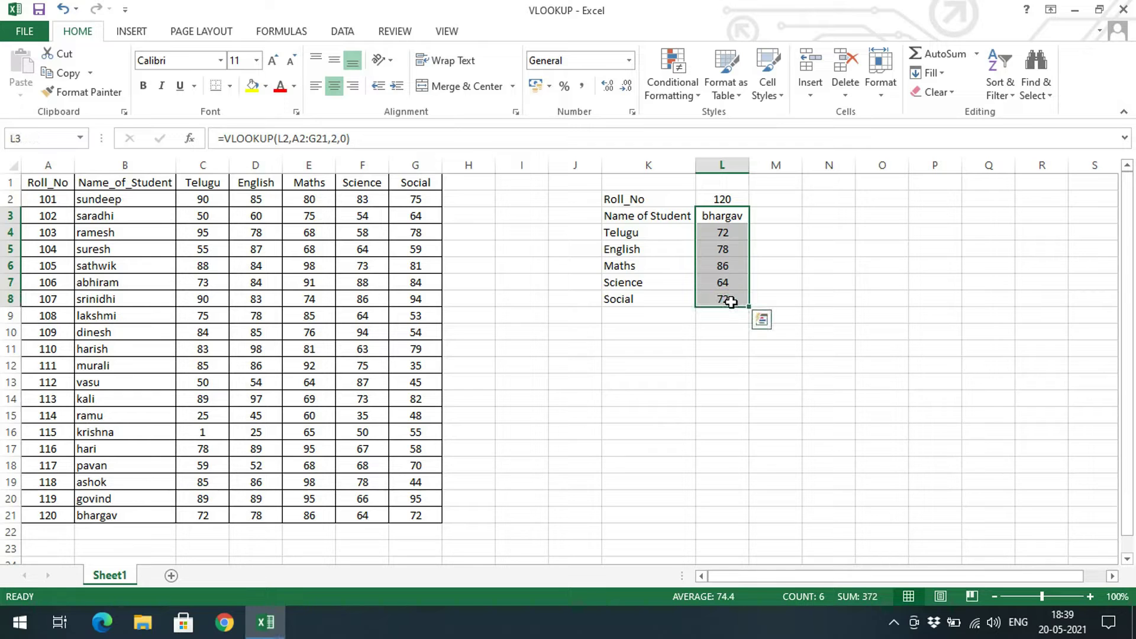
left_click(733, 198)
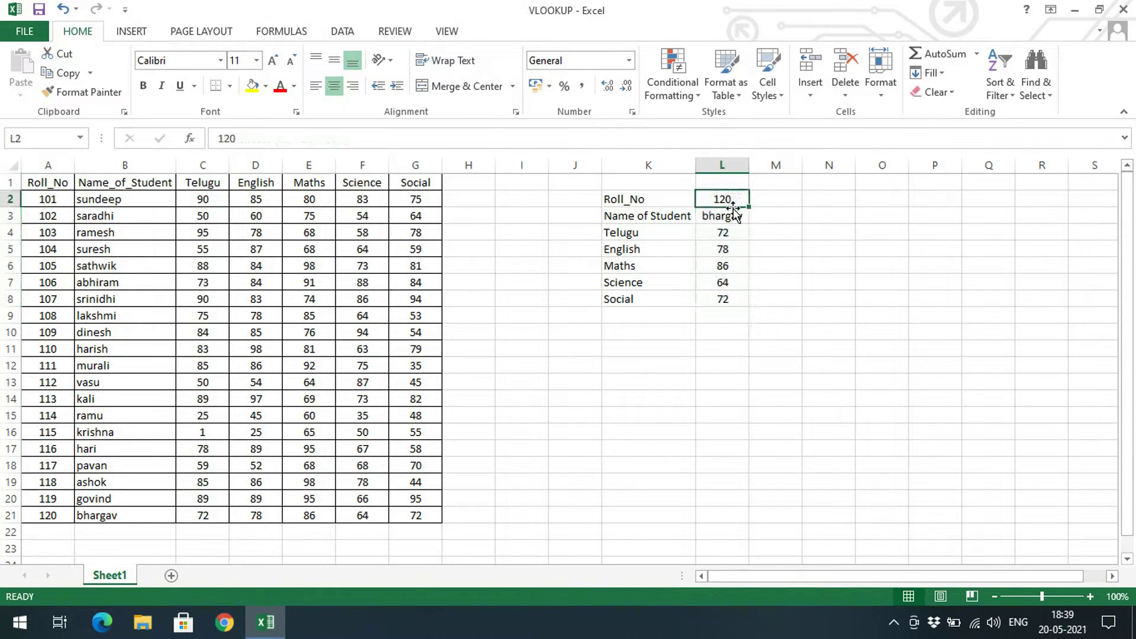
left_click(732, 232)
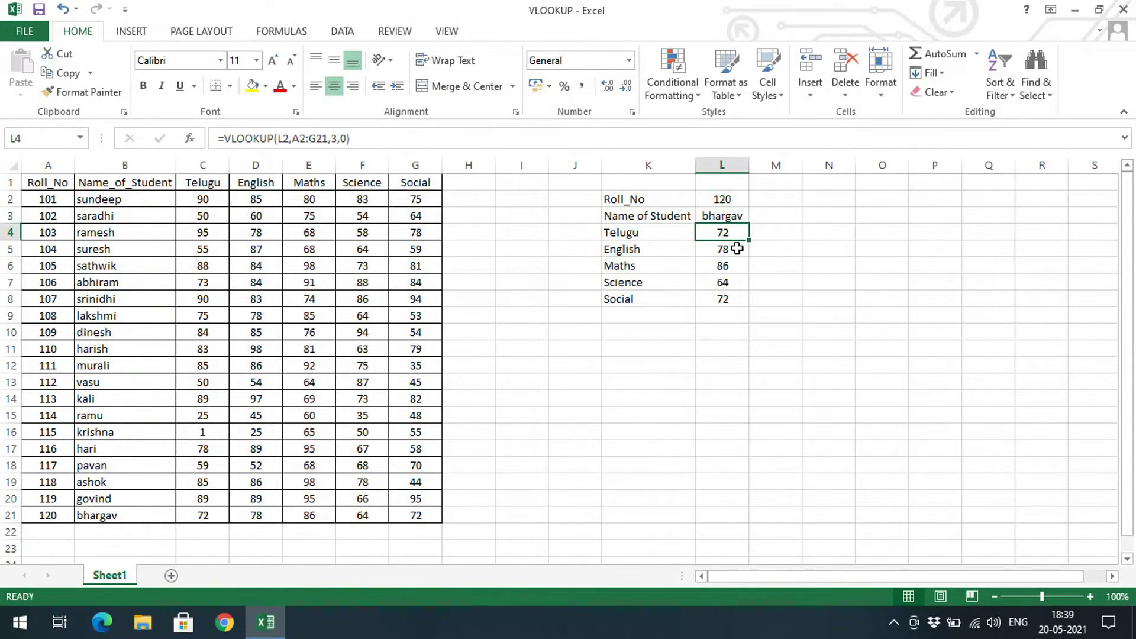
left_click(731, 249)
left_click(732, 266)
left_click(729, 282)
left_click(728, 306)
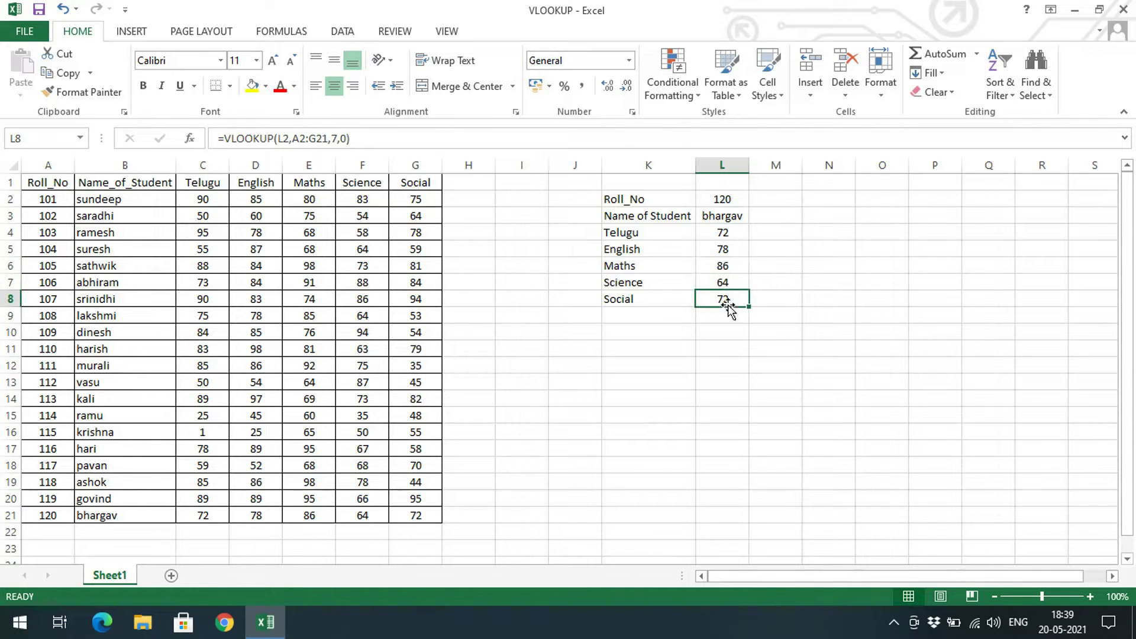
- Compare the returned marks with the source row for roll number 120 in the marks table
left_click(103, 495)
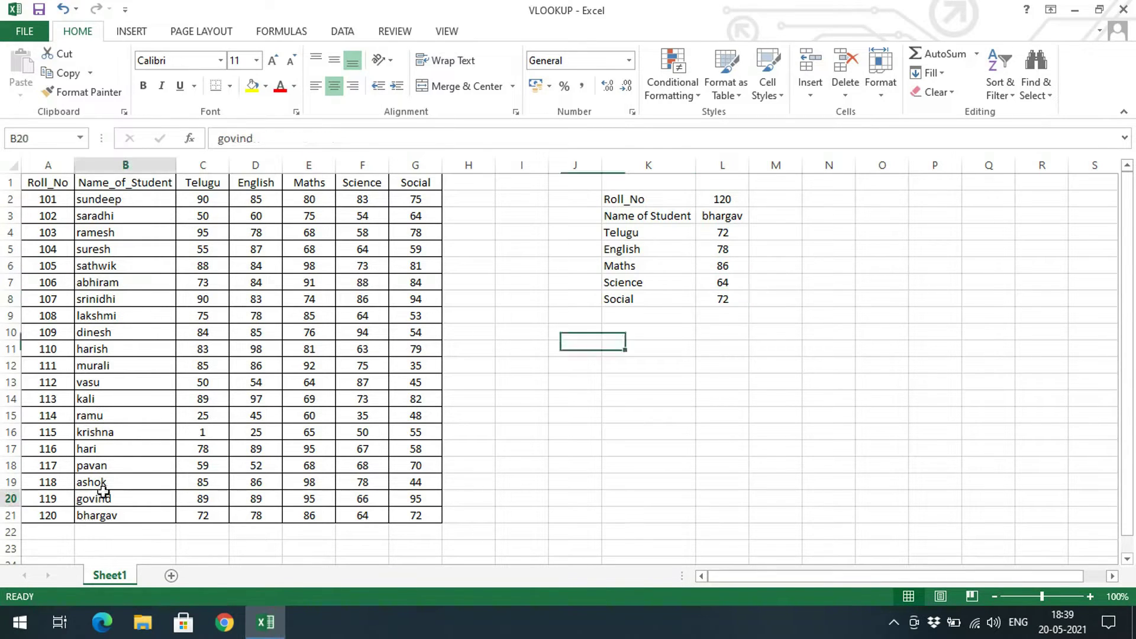
left_click(204, 503)
left_click(249, 530)
left_click(310, 517)
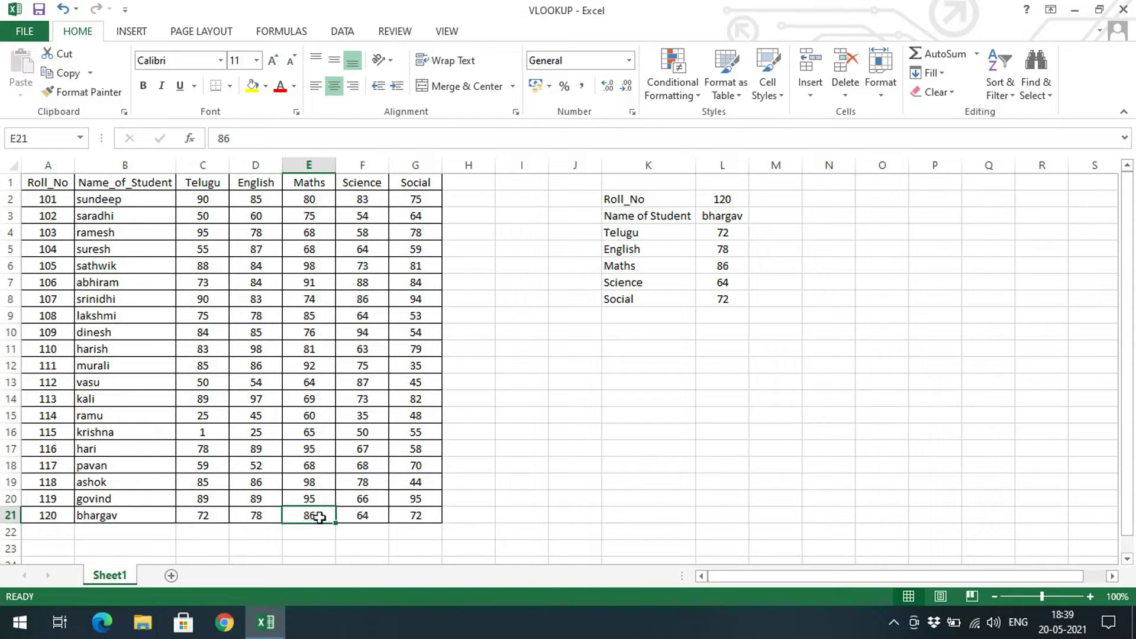
left_click(344, 516)
left_click(402, 518)
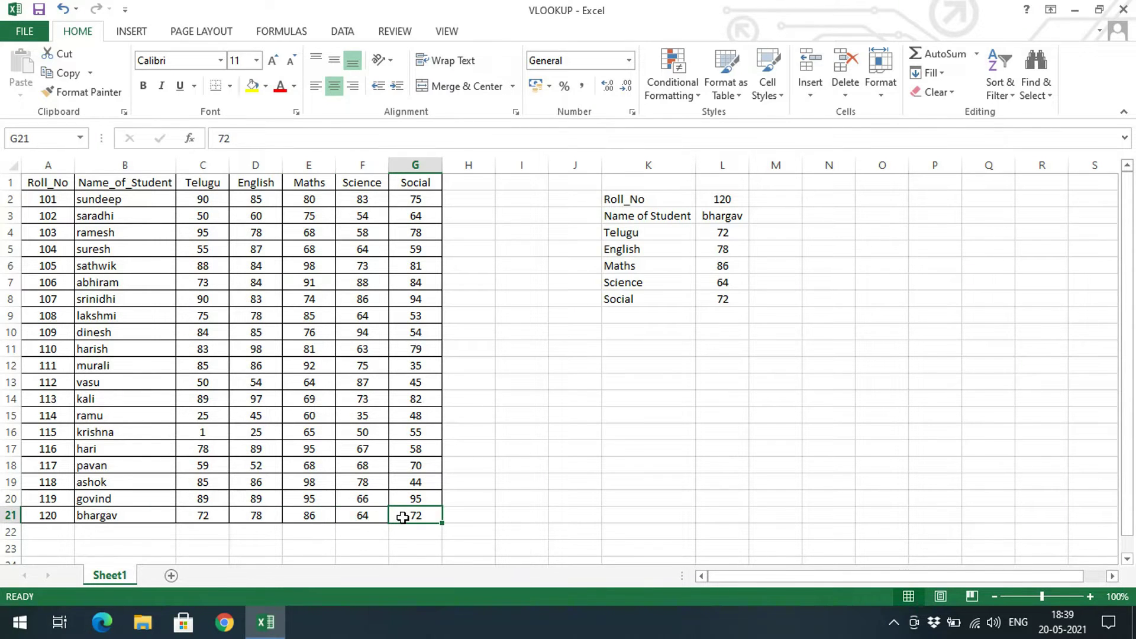
left_click(733, 312)
- Set the lookup roll number in cell L2 to 115
left_click(716, 203)
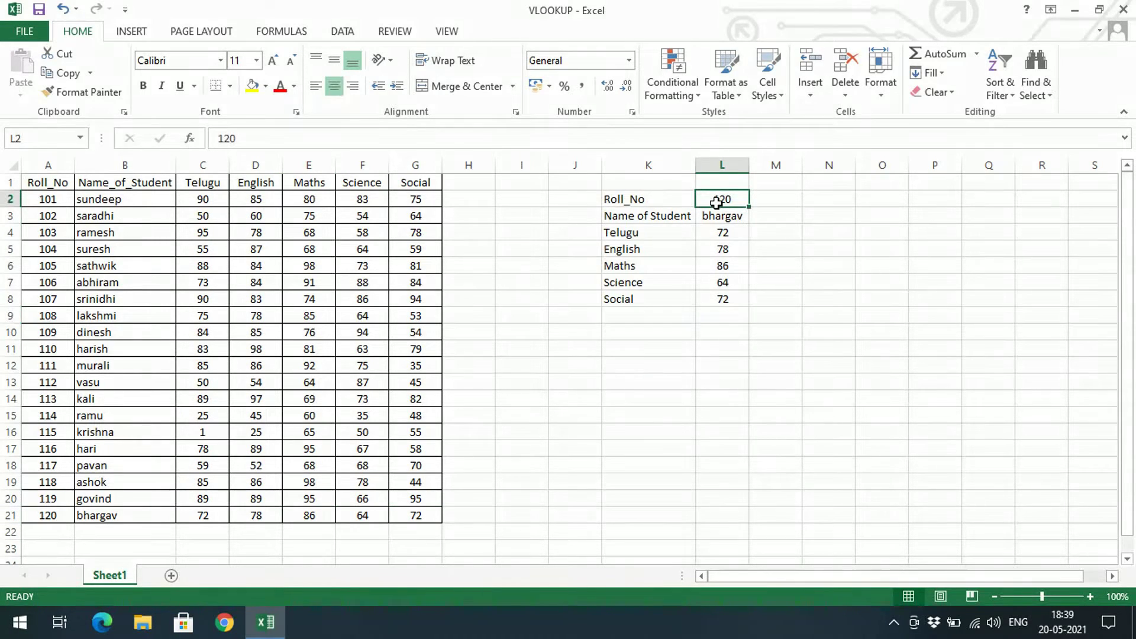
type("115")
key("Return")
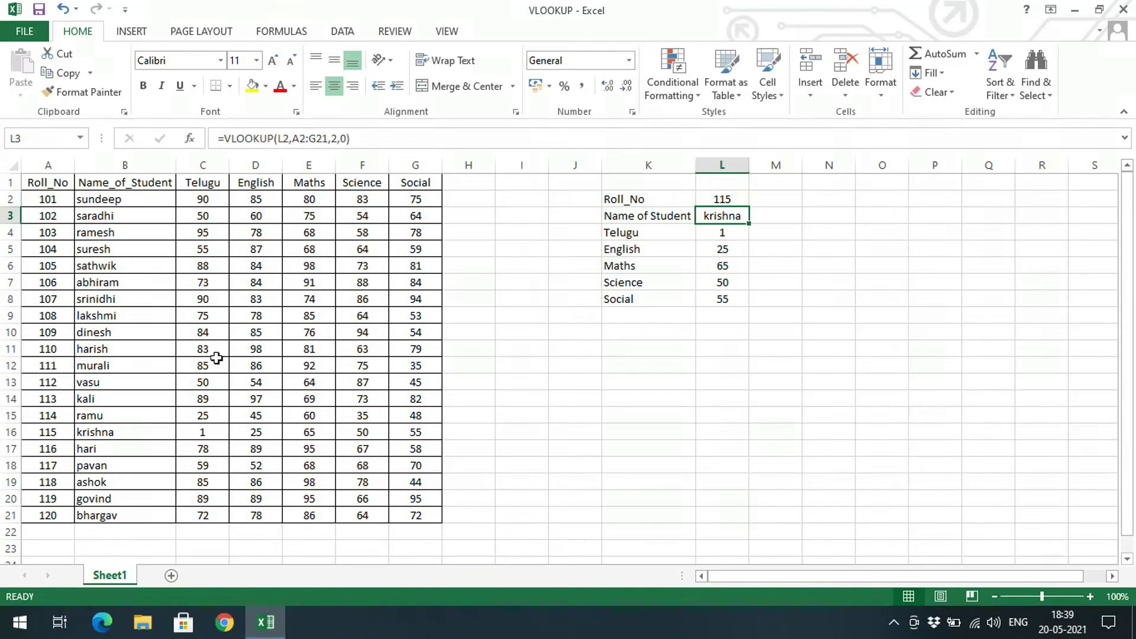
- Compare the form's results in L3:L8 with row 16 of the marks table for roll number 115
left_click(106, 433)
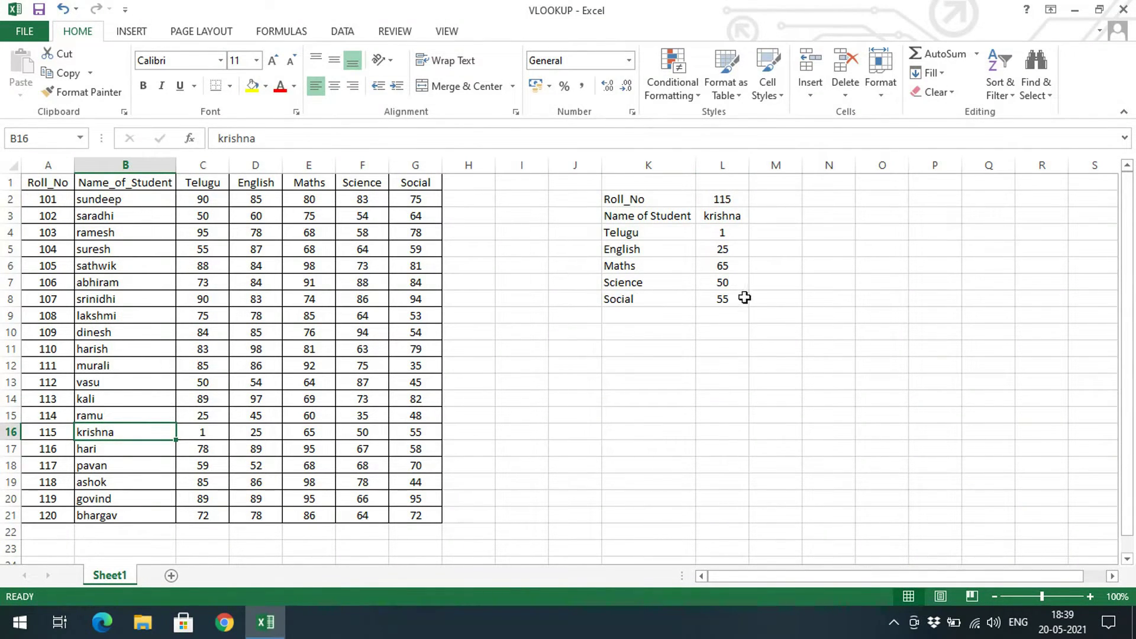
left_click_drag(721, 200, 727, 298)
left_click(719, 332)
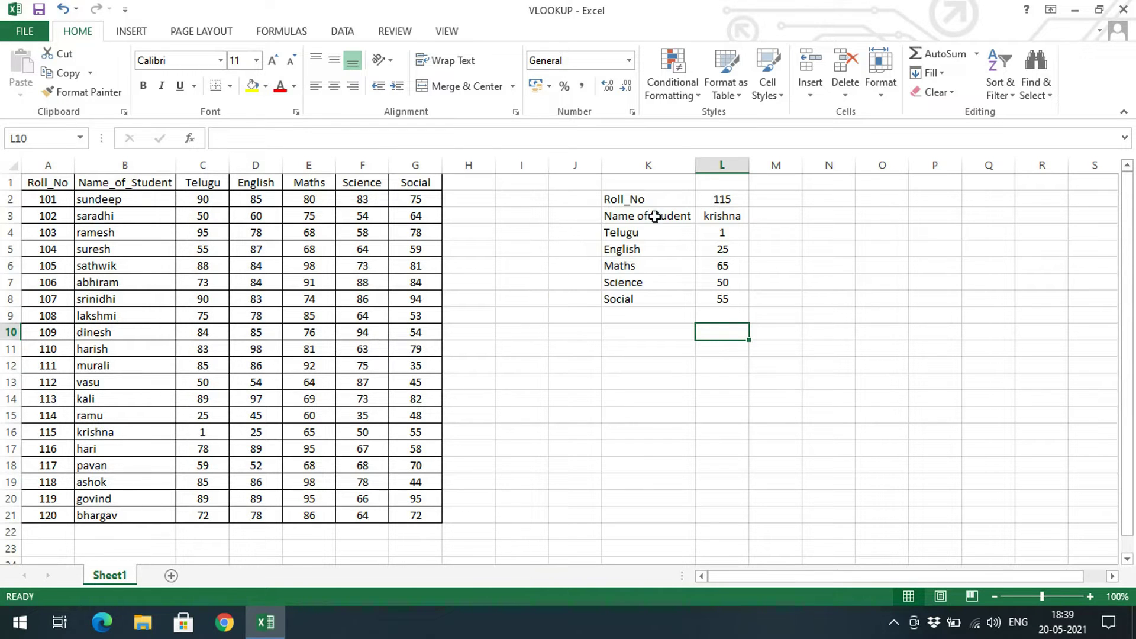
left_click(704, 198)
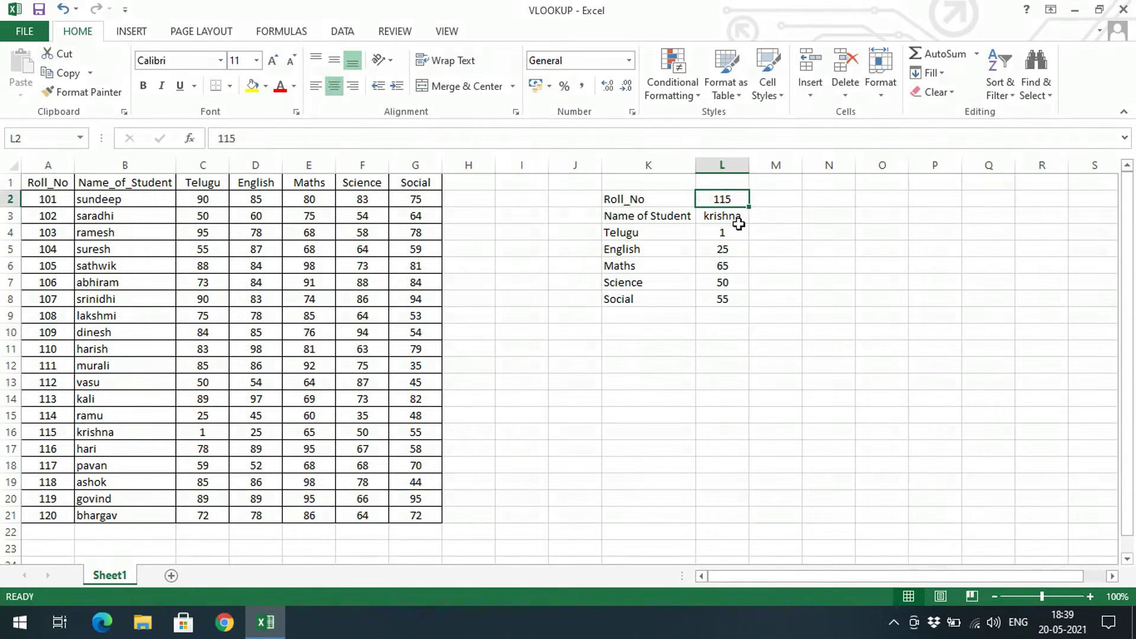
left_click_drag(744, 222, 728, 306)
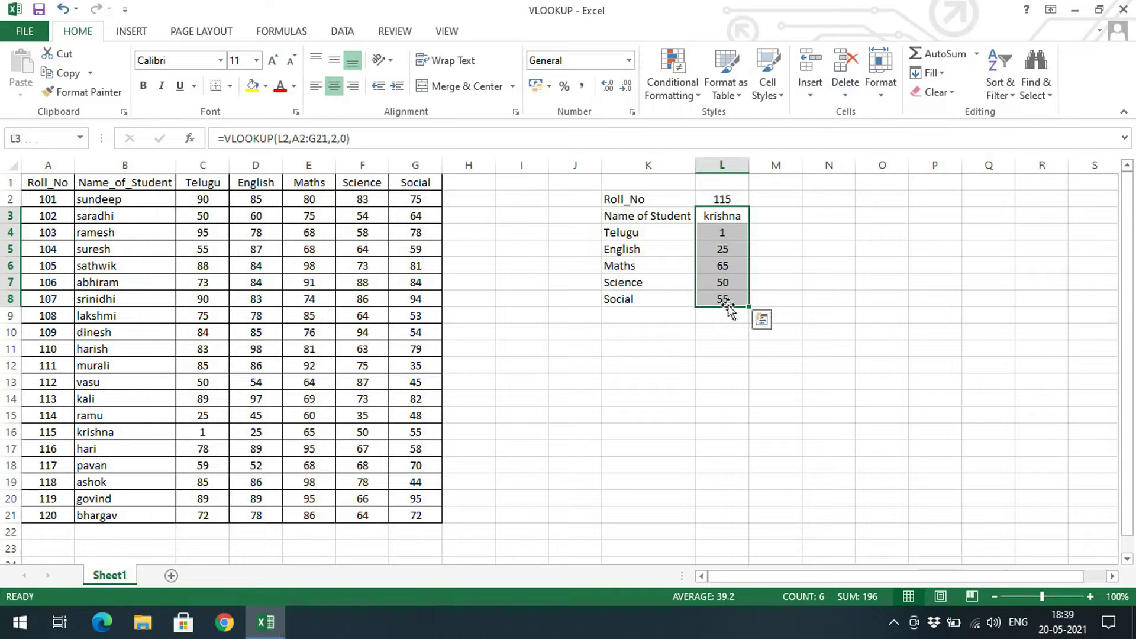
left_click(706, 201)
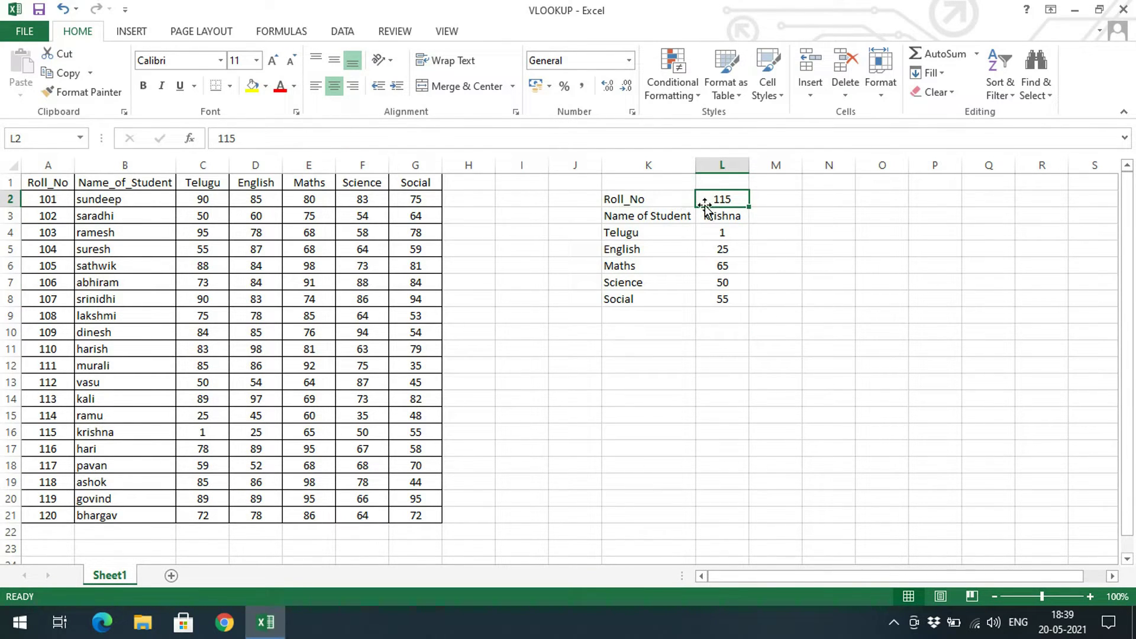
left_click(619, 368)
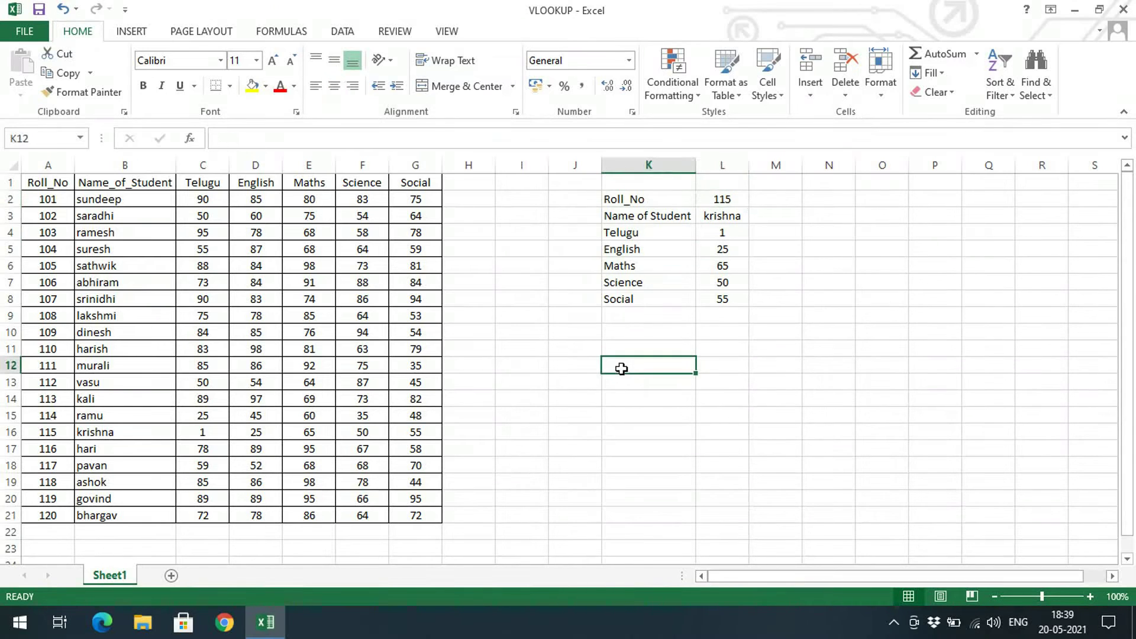
left_click(780, 200)
left_click(805, 197)
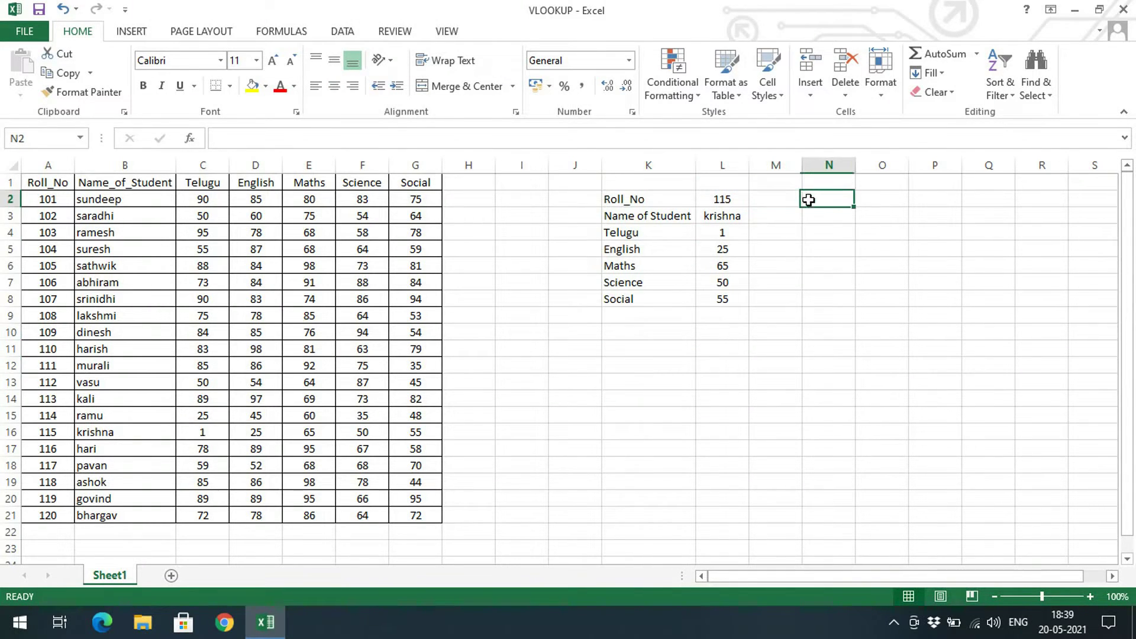
left_click(792, 283)
type("Roo")
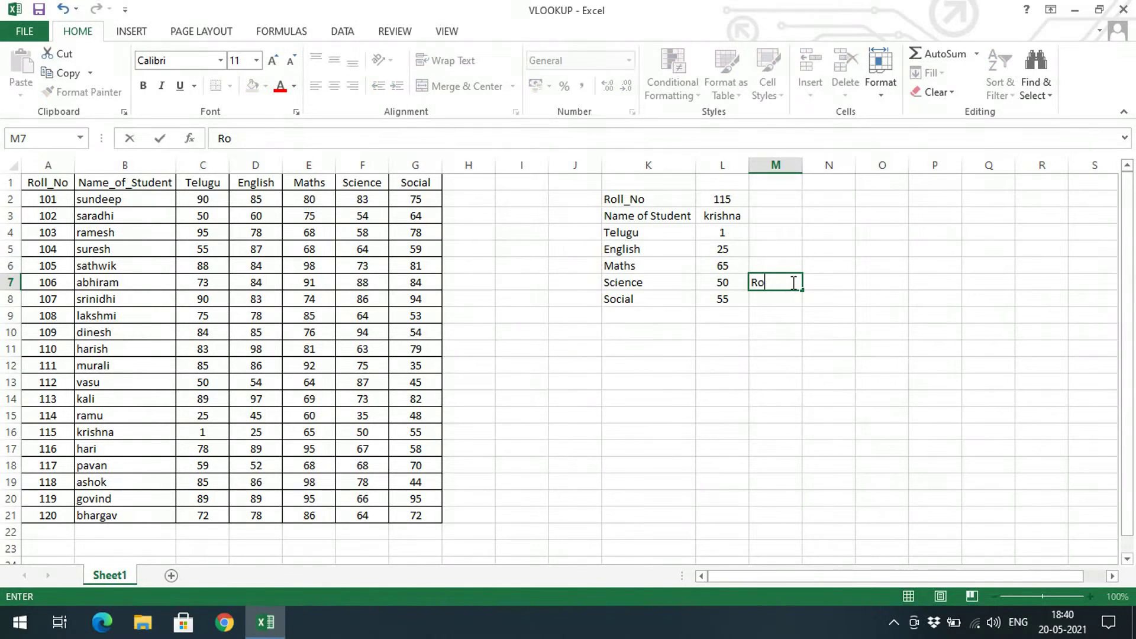
left_click(818, 199)
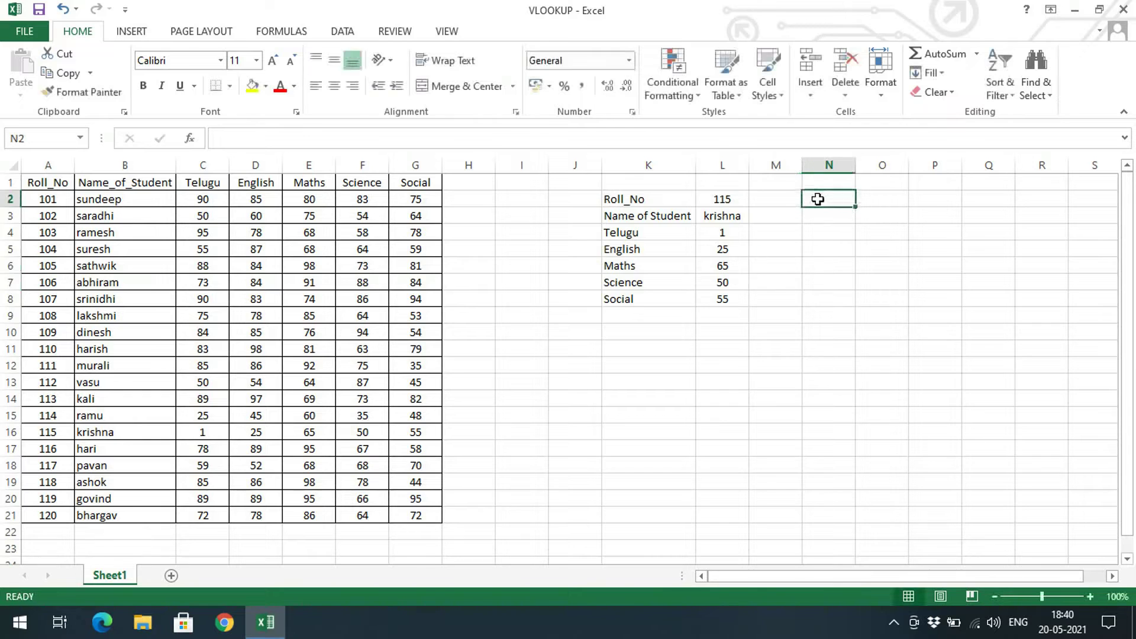
left_click(654, 333)
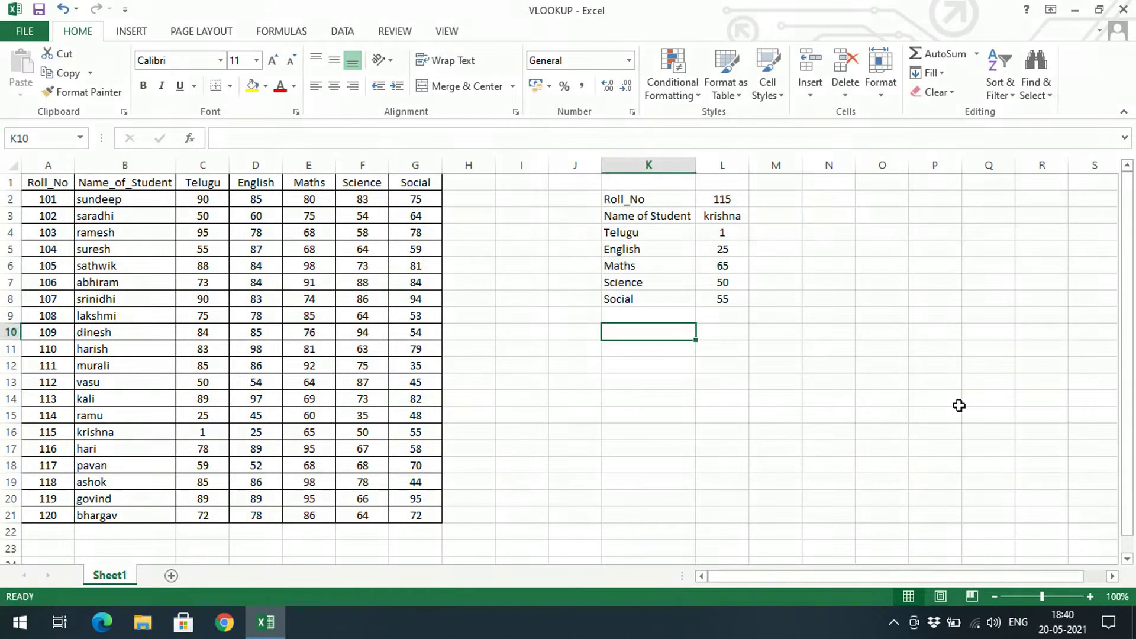
- Enter the labels RollNo, Subject and Marks in cells K11, K12 and K13 for a second lookup form
left_click(623, 349)
type("Roo")
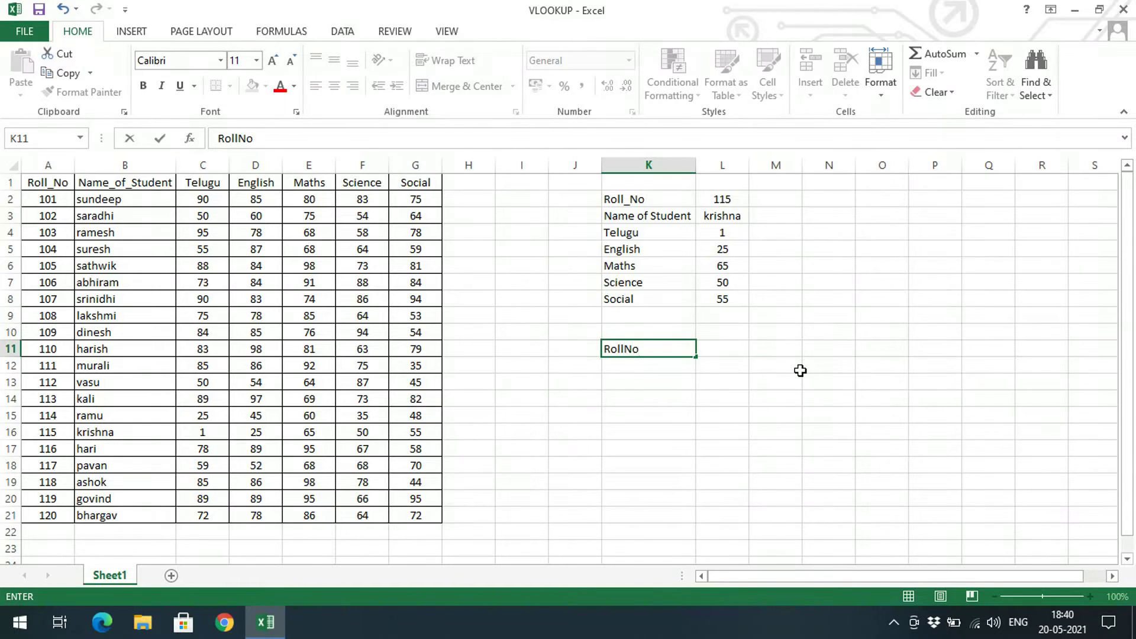
type("lNo")
key("Return")
type("Subject")
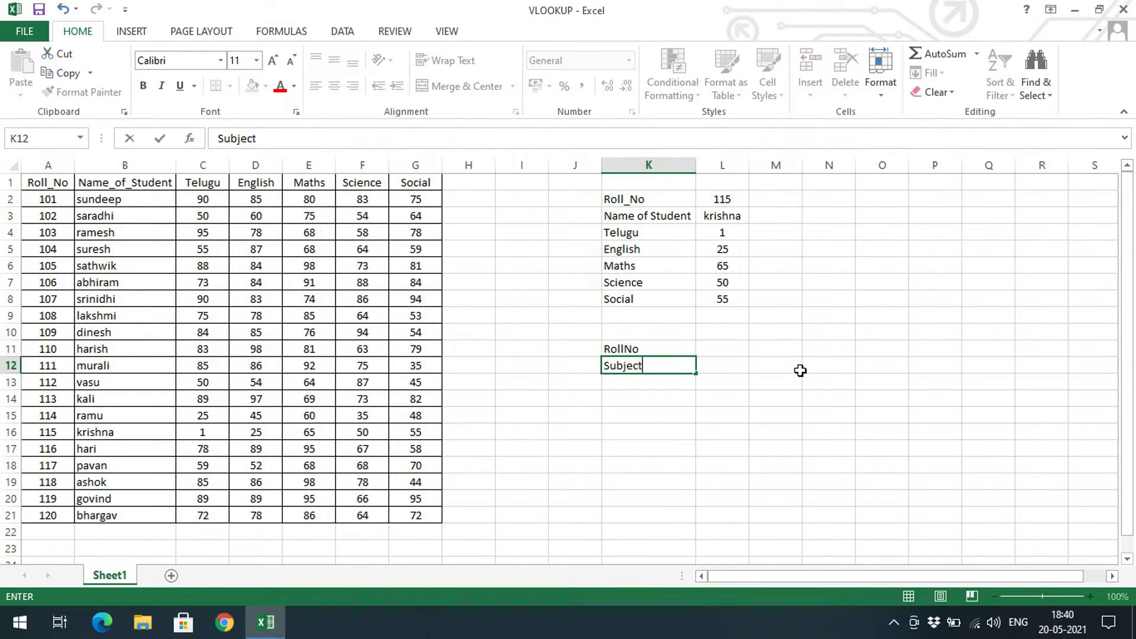
key("Return")
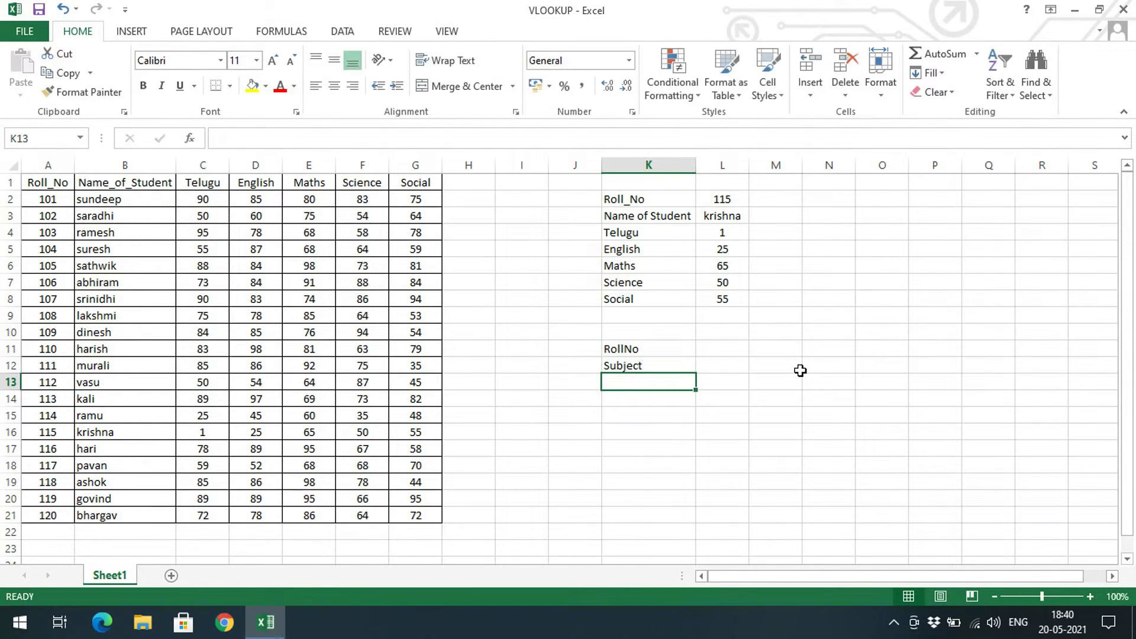
type("Marks")
key("Tab")
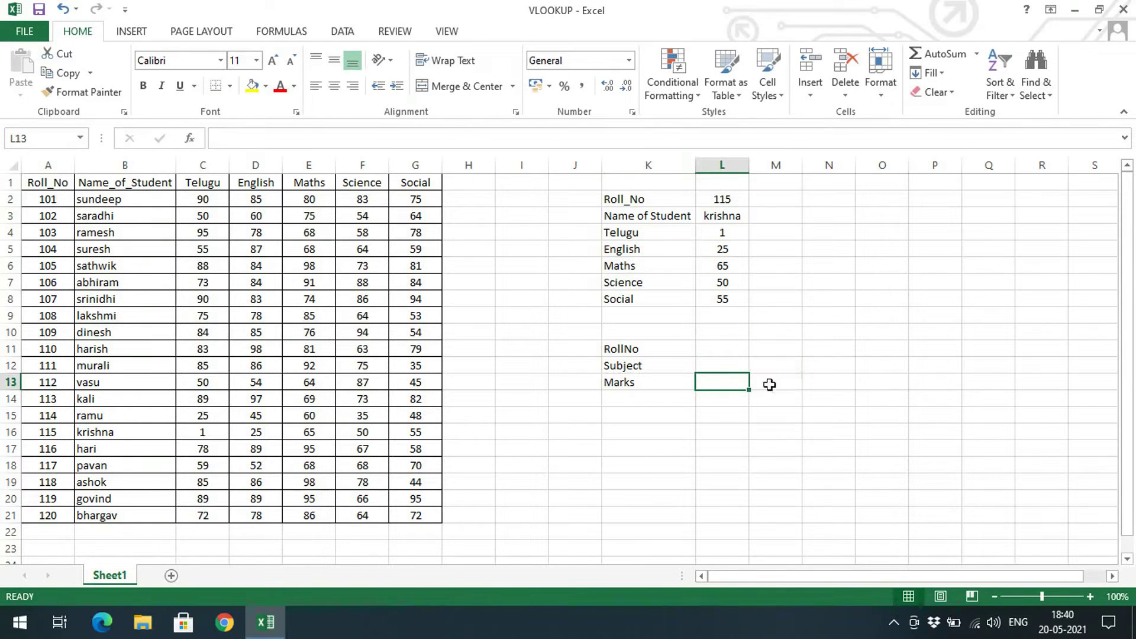
- Review the second form's RollNo and Subject inputs against the roll numbers, student names and subject headers in the marks table
mouse_move(743, 347)
left_mouse_down()
mouse_move(745, 361)
mouse_move(738, 350)
left_mouse_up()
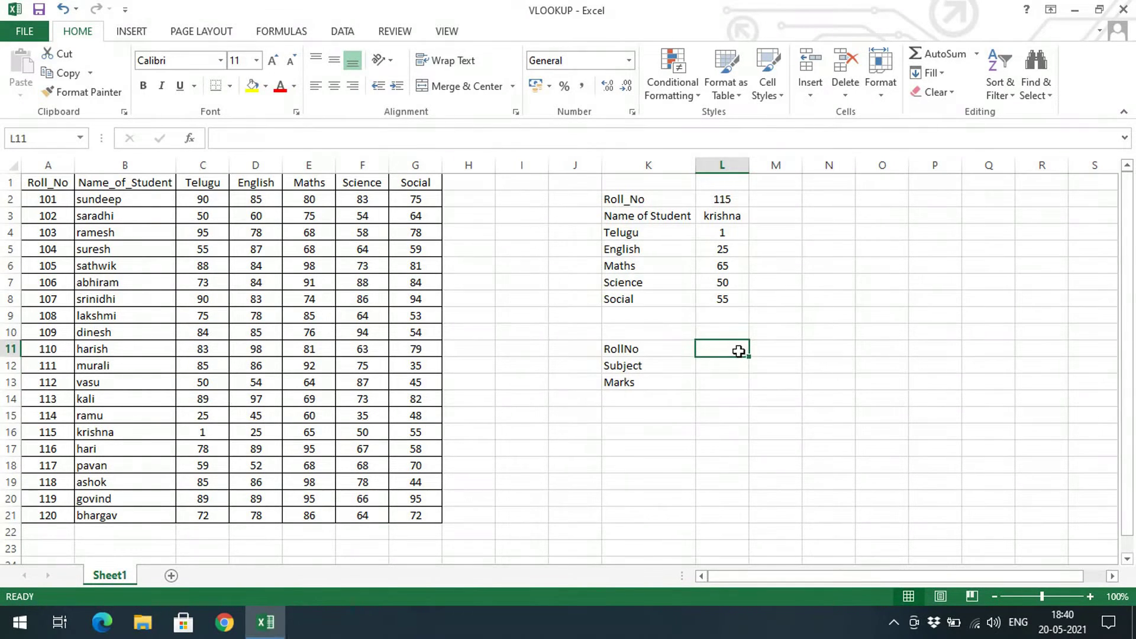
left_click(675, 345)
left_click(676, 367)
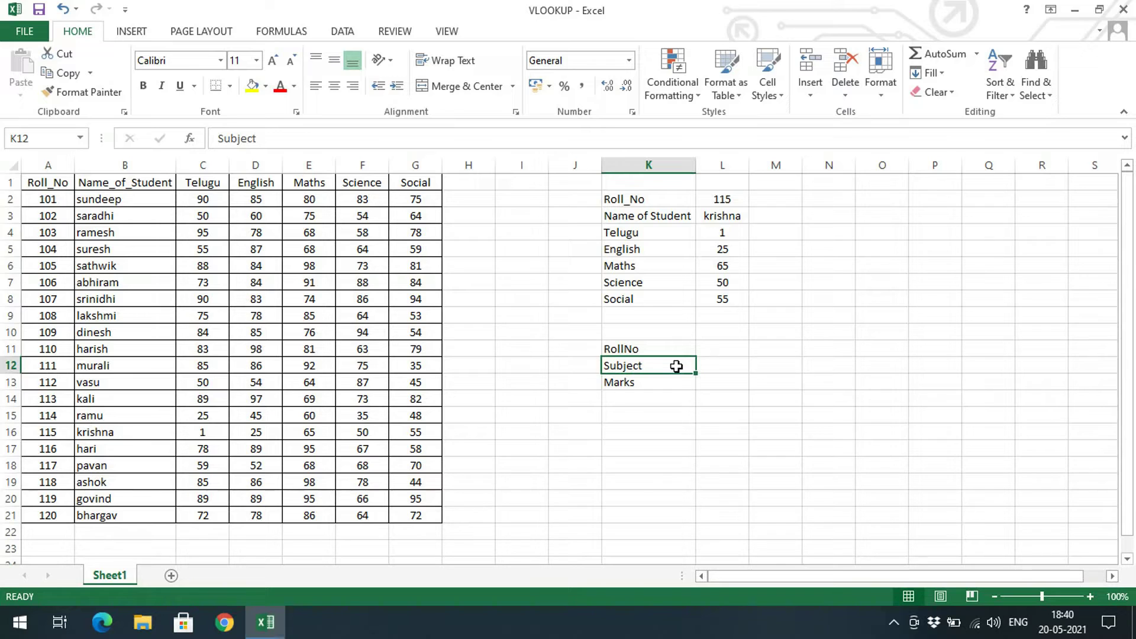
left_click(733, 354)
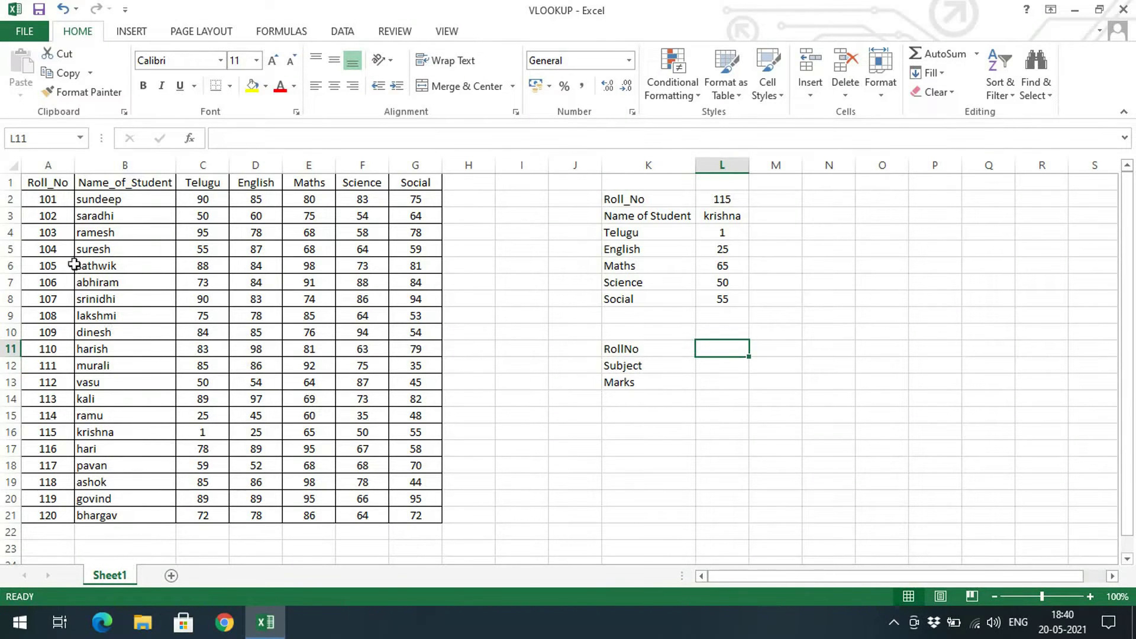
left_click(59, 234)
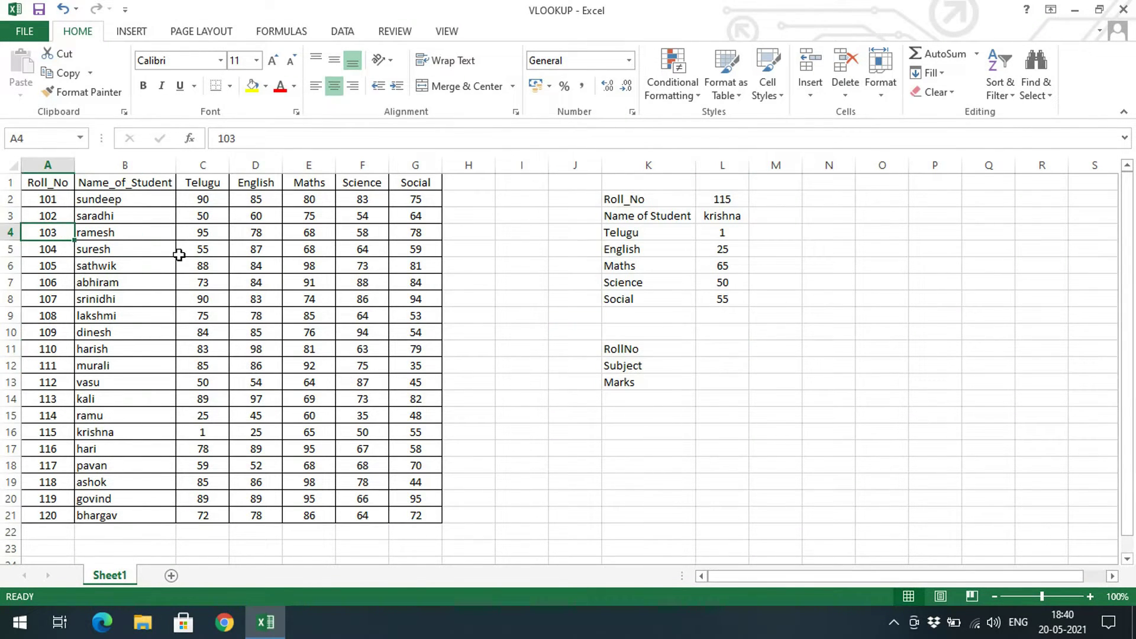
left_click(686, 365)
left_click(303, 185)
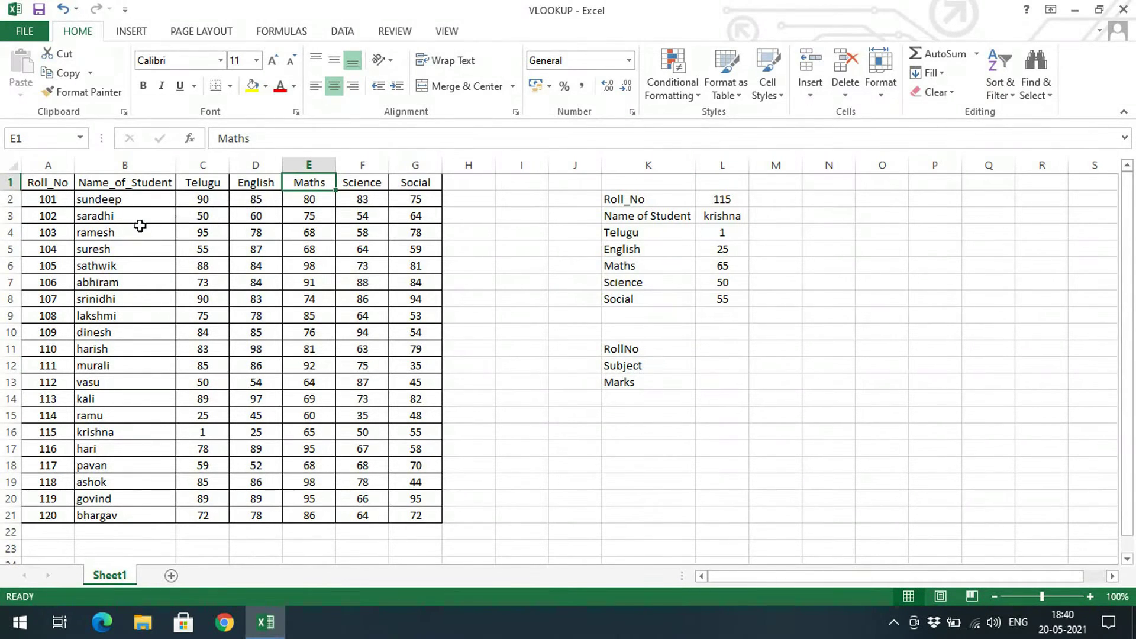
left_click(118, 232)
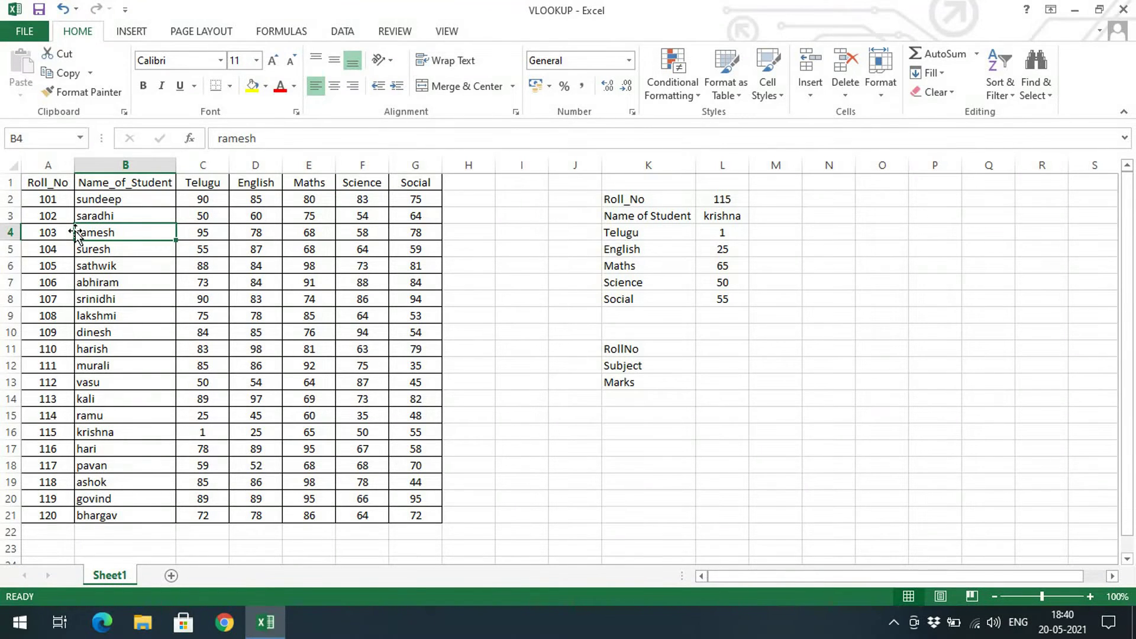
left_click(704, 379)
left_click(705, 352)
left_click(704, 366)
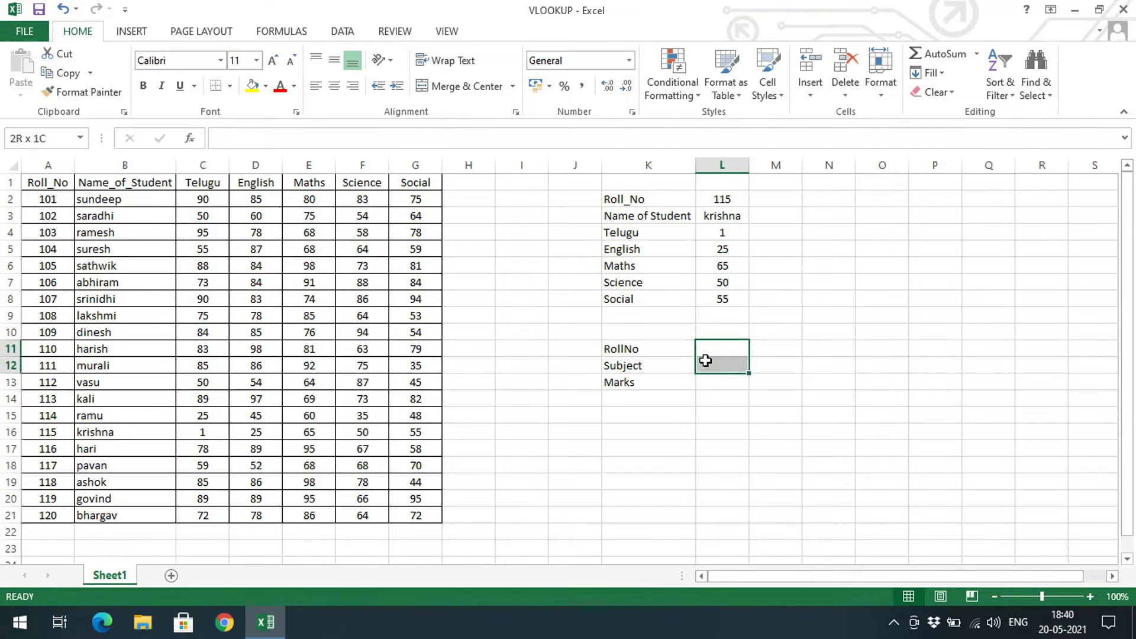
- Begin a VLOOKUP formula in cell L13 with L11 as the lookup value and A2:G21 as the table array
left_click(706, 384)
type("=")
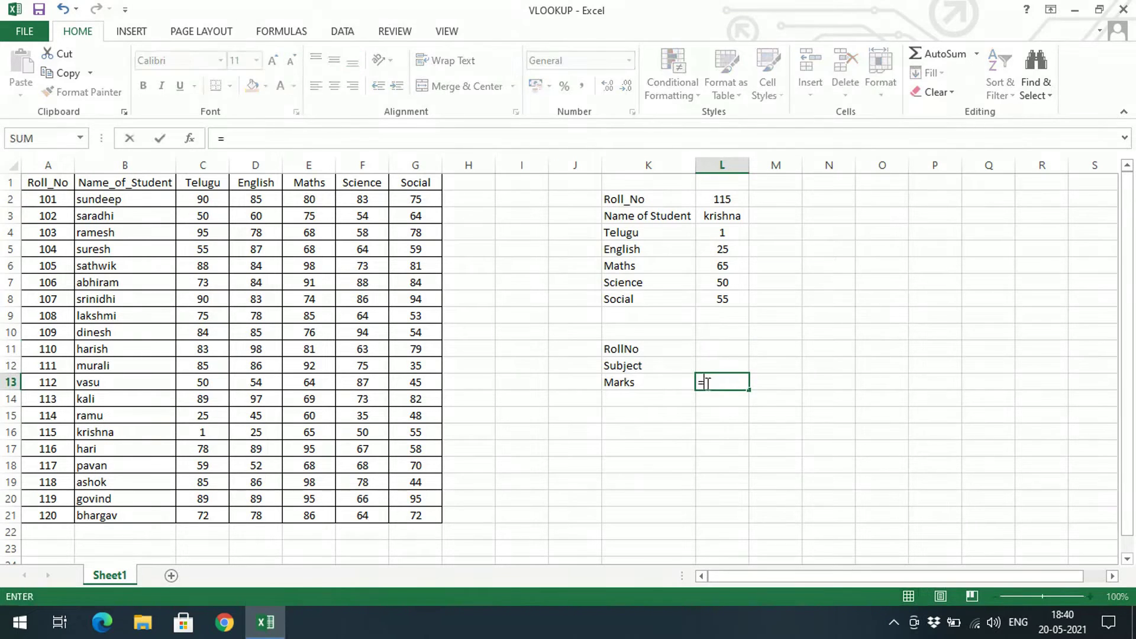
type("vloo")
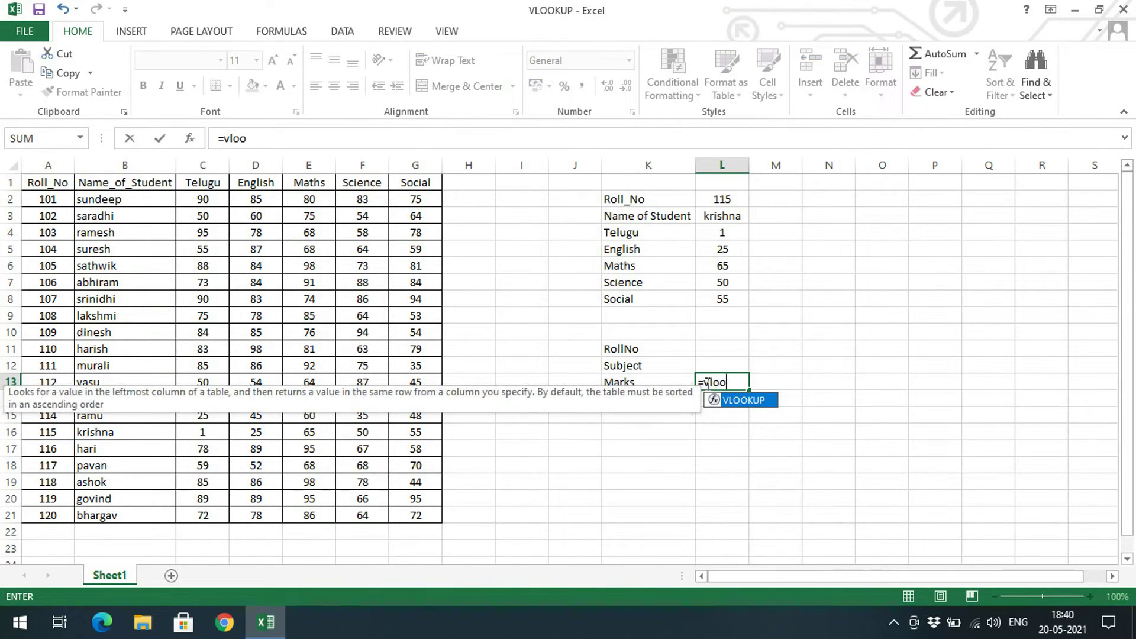
type("kup(")
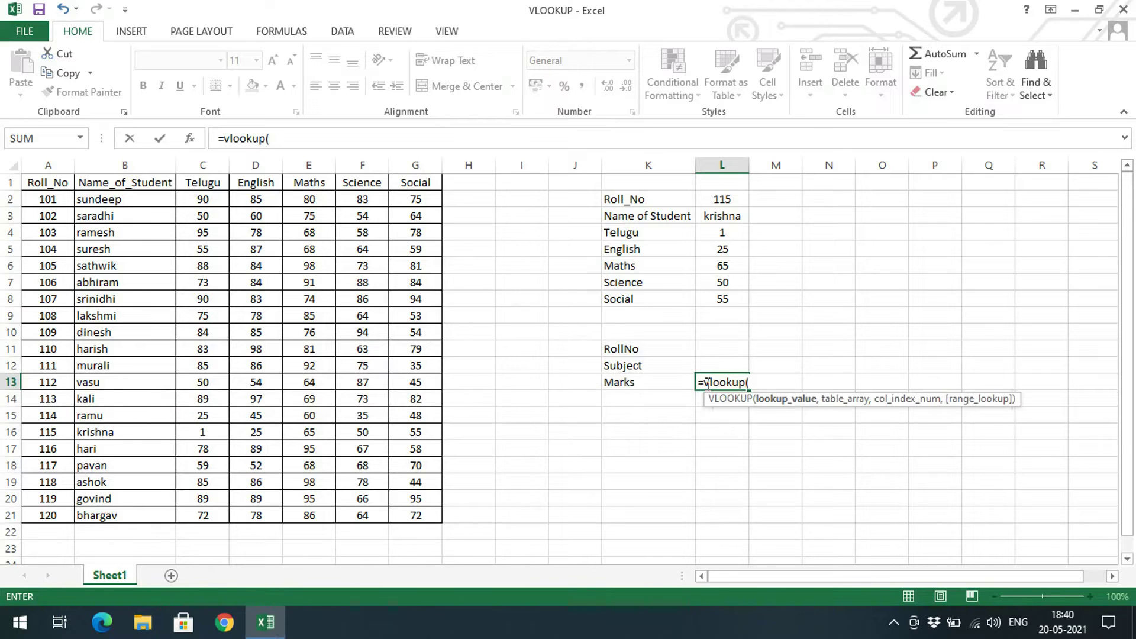
left_click(710, 347)
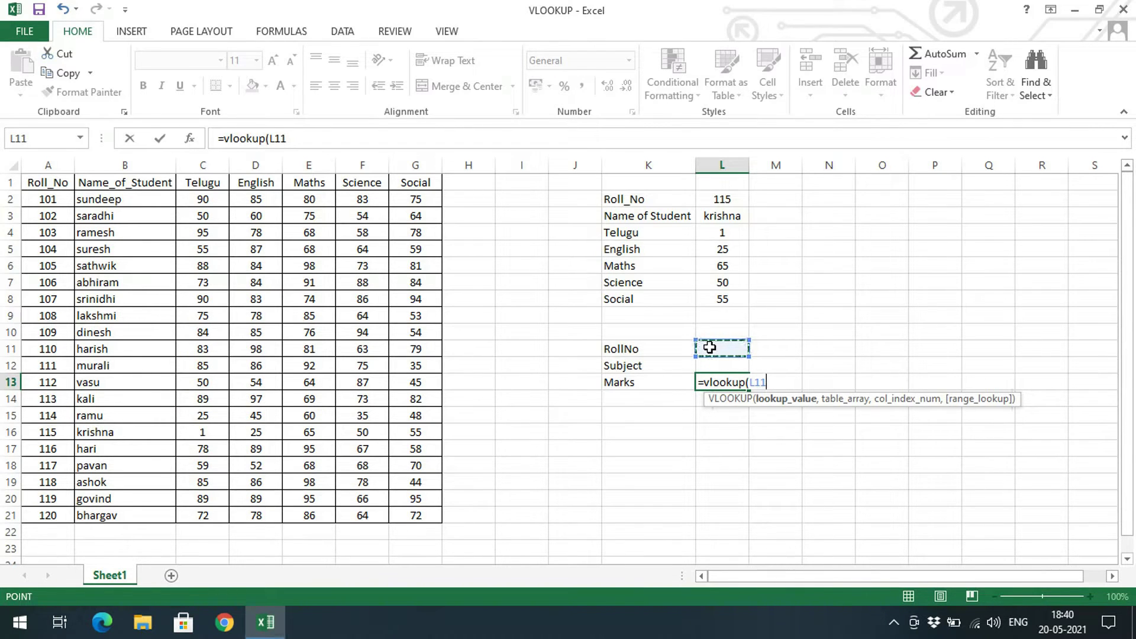
type(",")
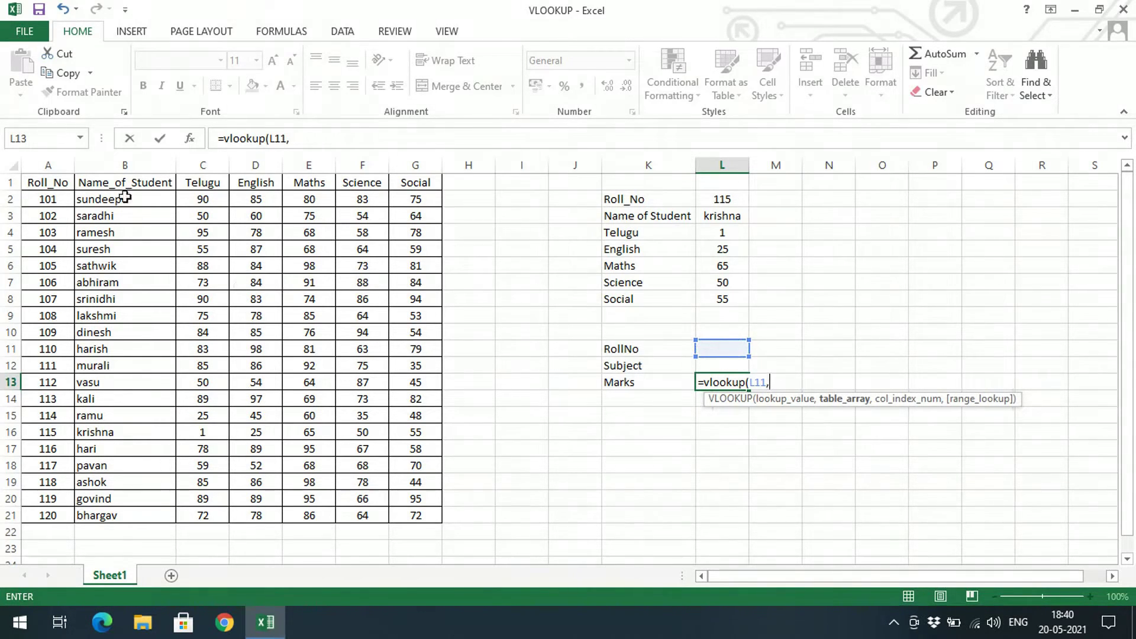
left_click_drag(62, 195, 424, 516)
type(",")
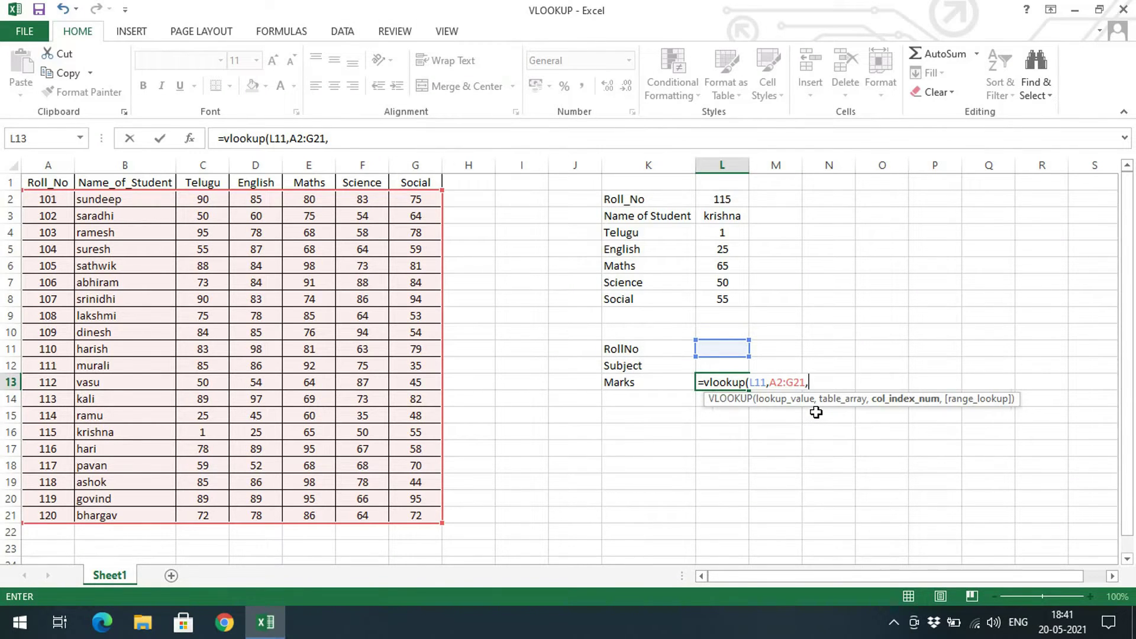
- Complete the L13 formula with MATCH(L12,A1:G1,0) as the column index and 0 as the range lookup
type("Match")
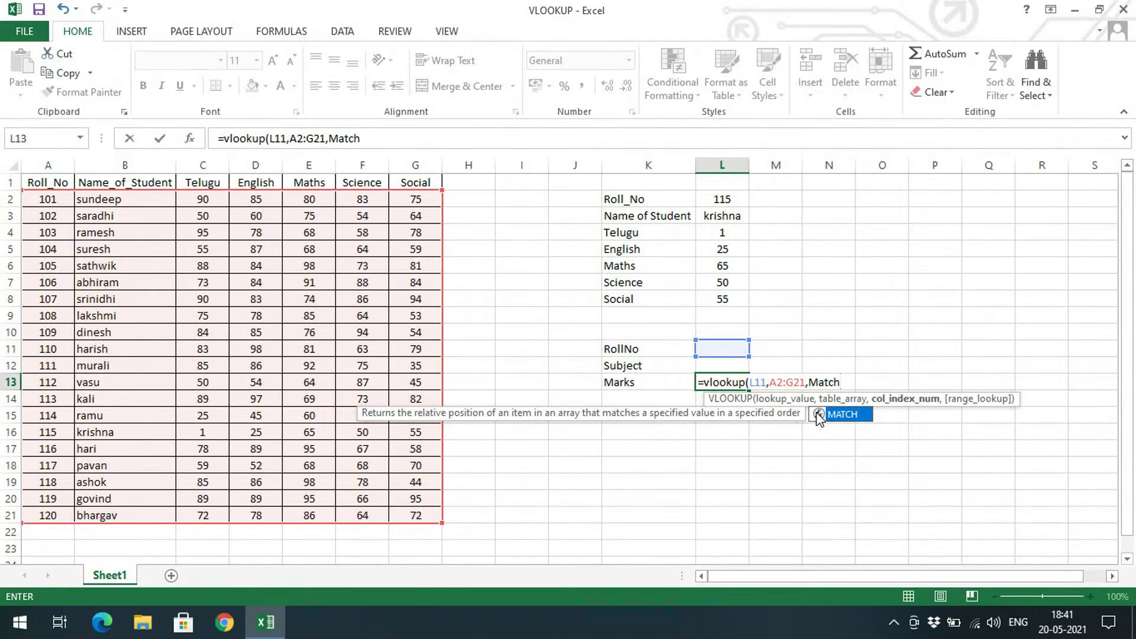
type("(")
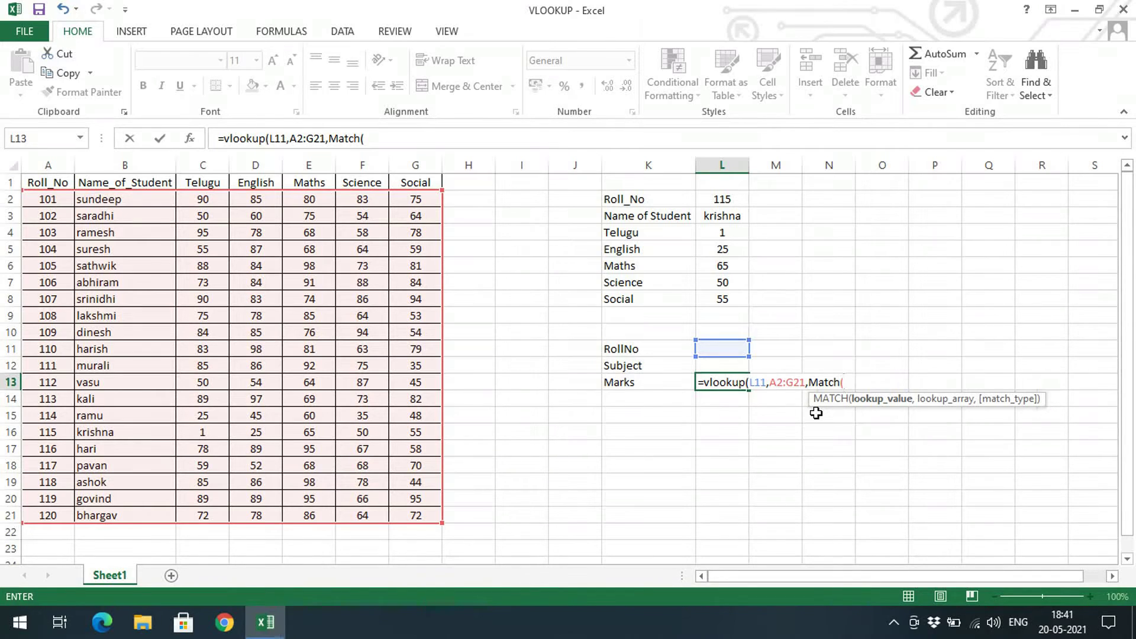
left_click(708, 366)
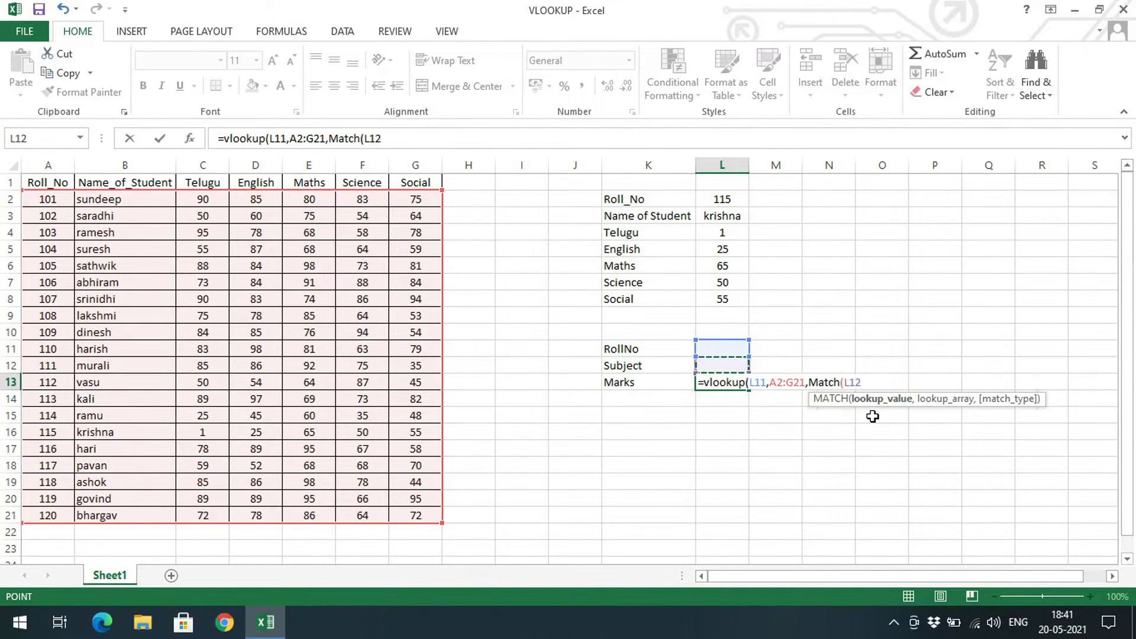
type(",")
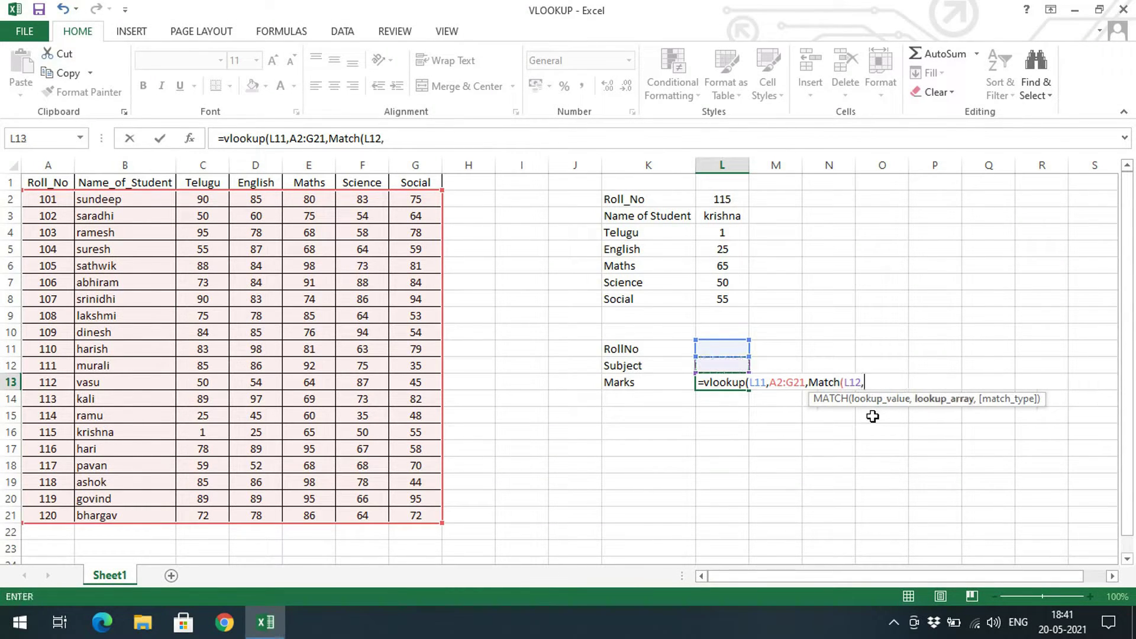
left_click(40, 181)
left_click(404, 185, "shift")
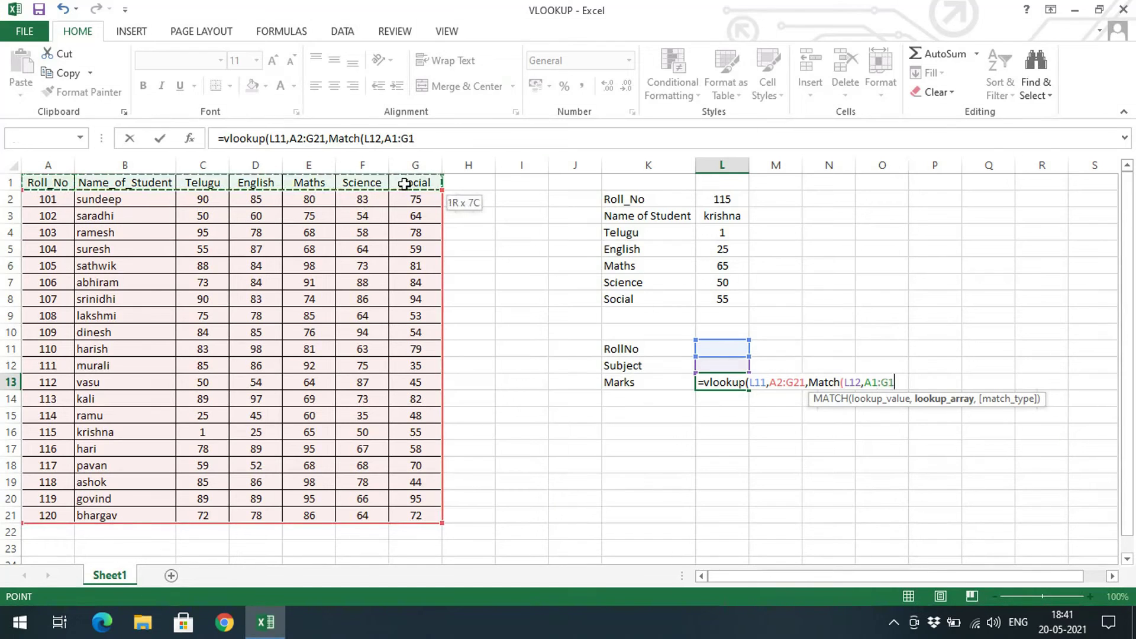
type(",")
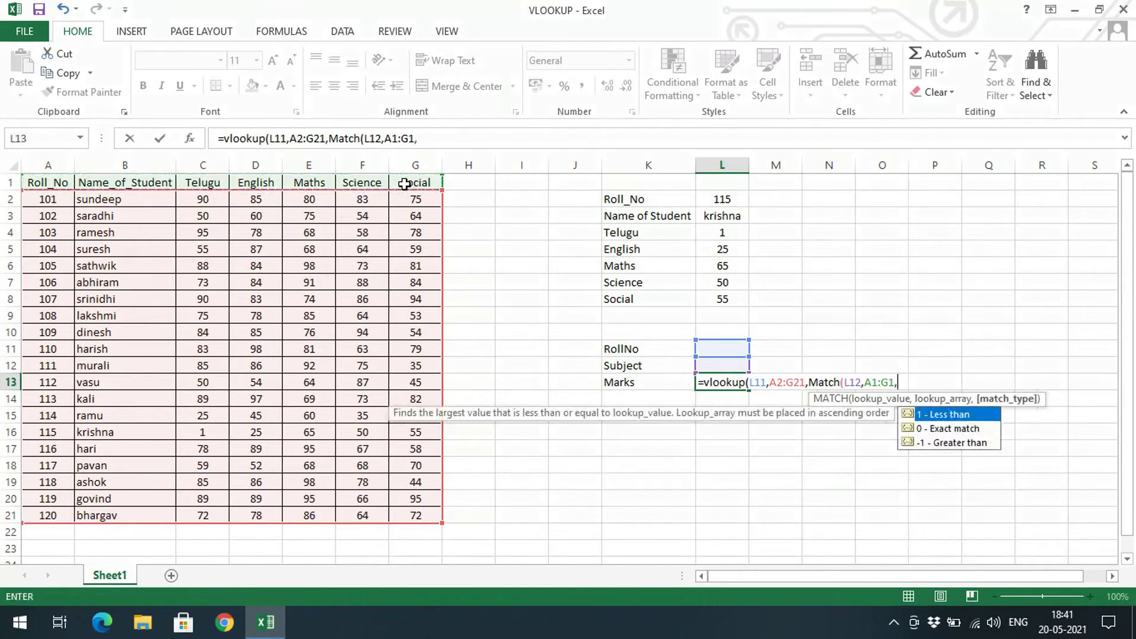
type("0")
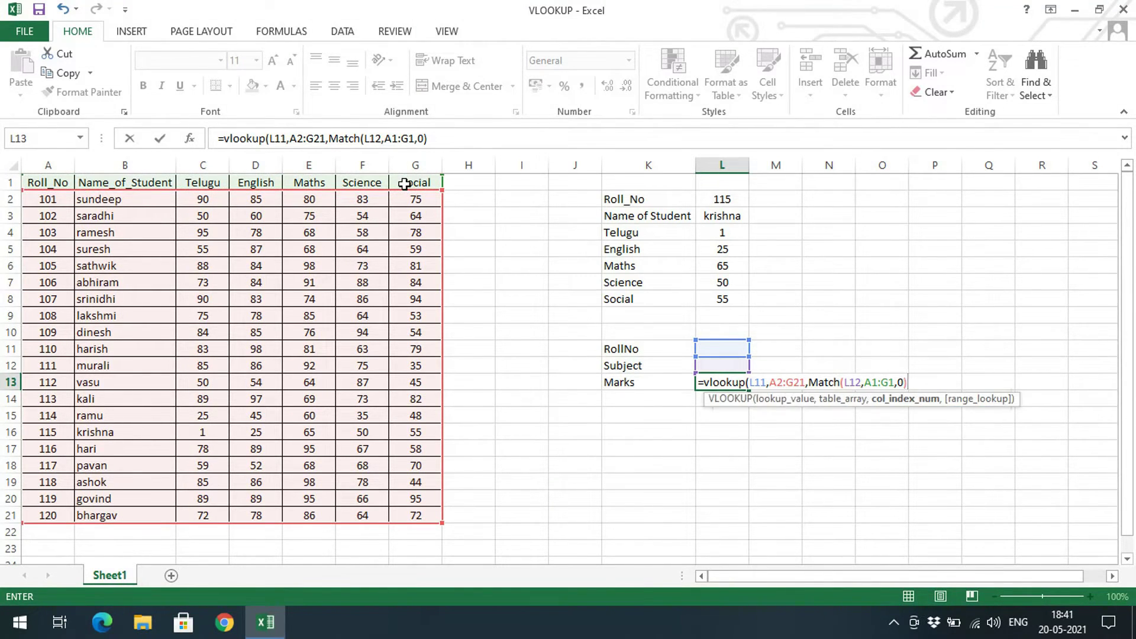
type(",0")
key("Return")
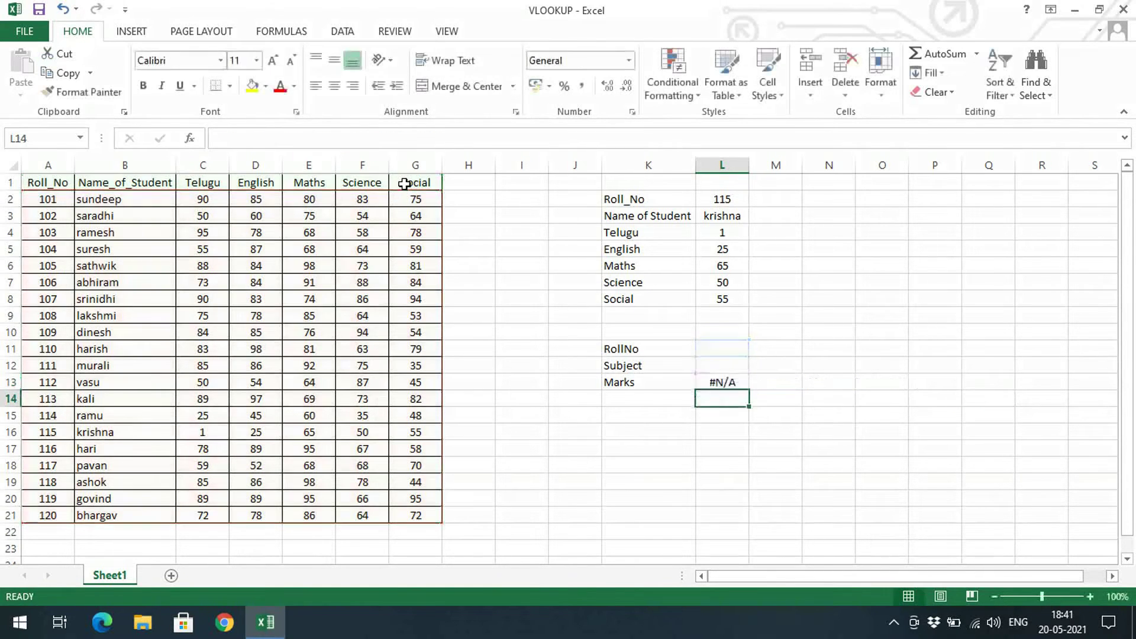
- Enter roll number 102 in cell L11 and the subject Maths in cell L12
left_click(729, 350)
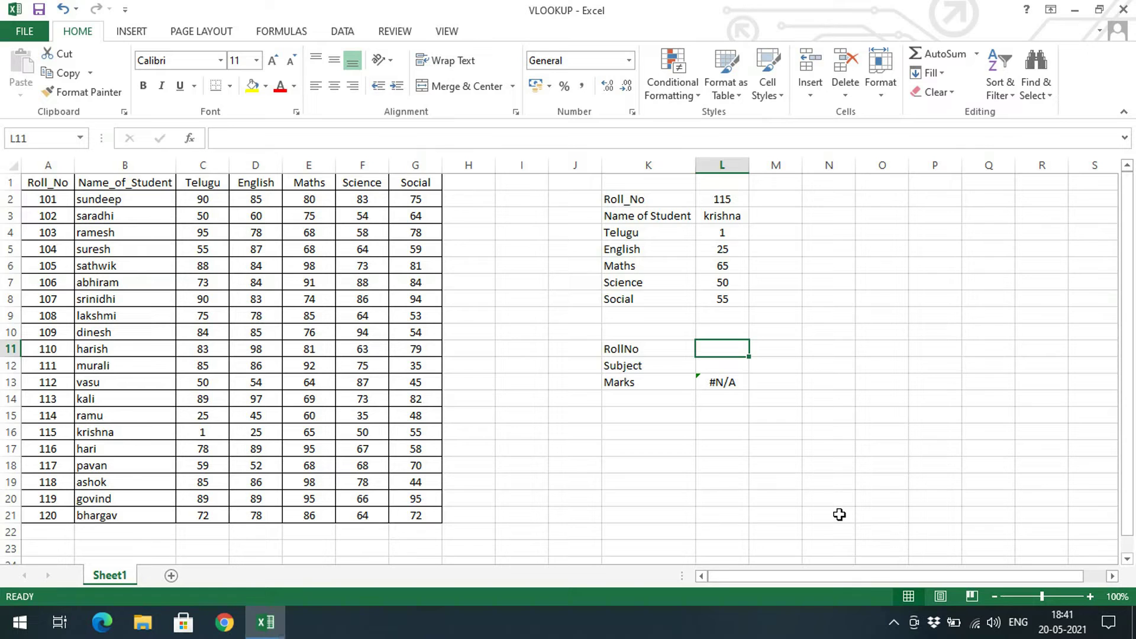
type("102")
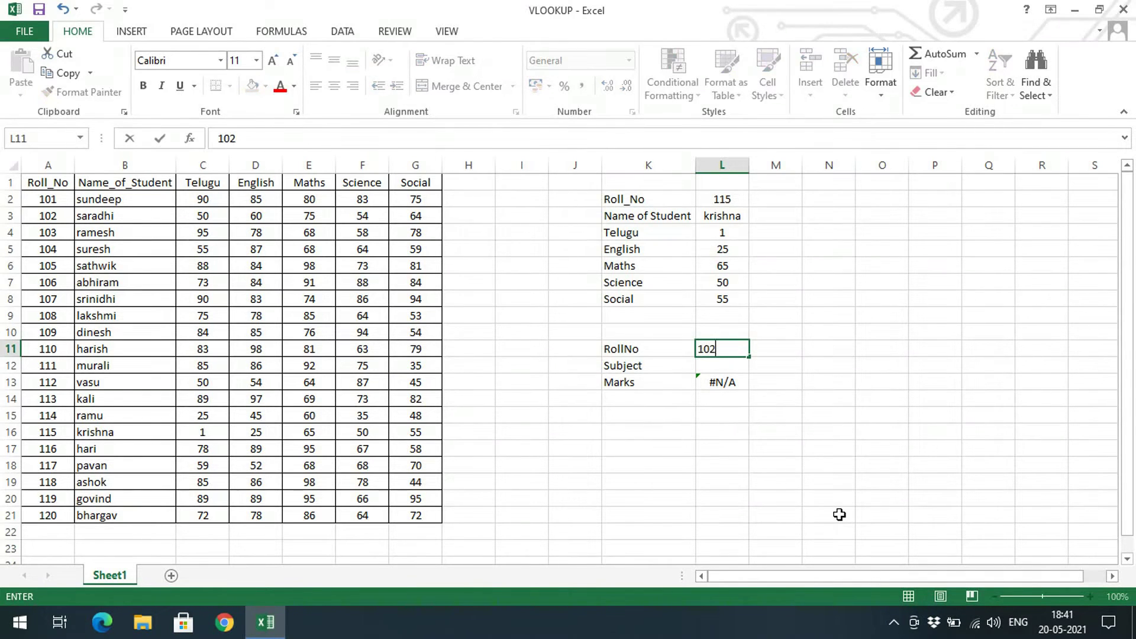
key("Return")
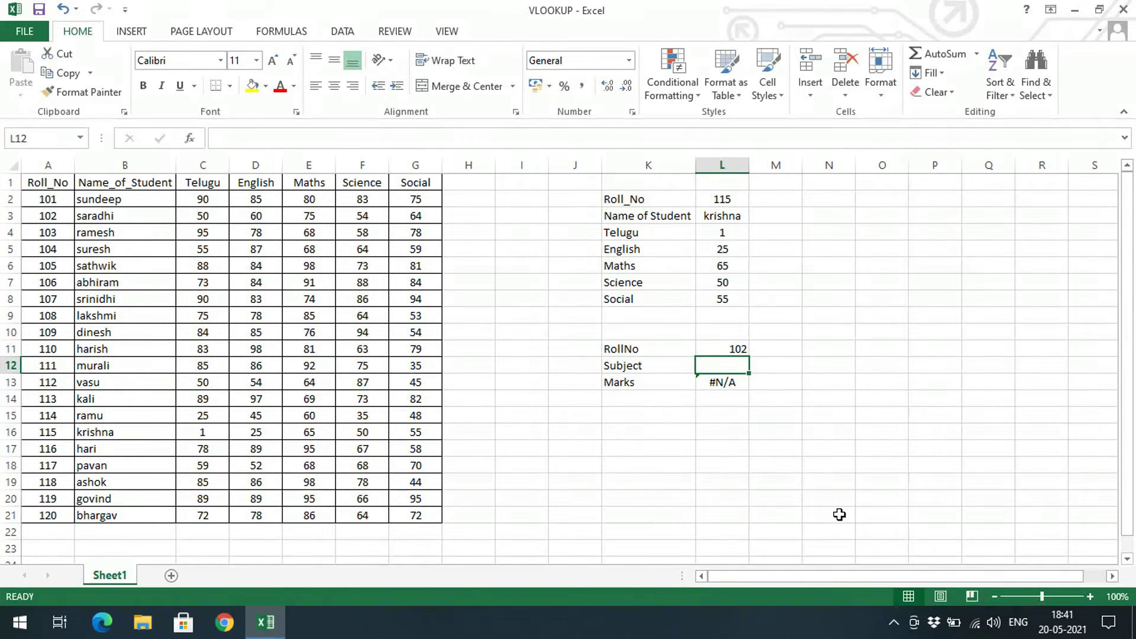
type("Mat")
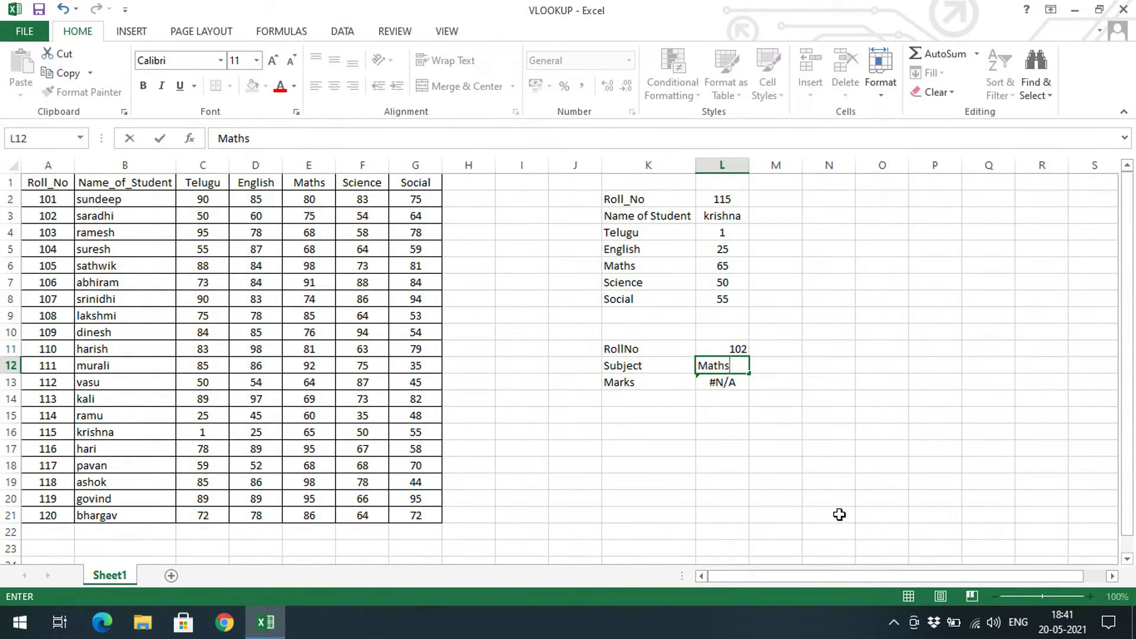
type("hs")
left_click(797, 379)
- Compare the second form's marks in L13 with the Maths mark for roll number 102 in the marks table
left_click(736, 383)
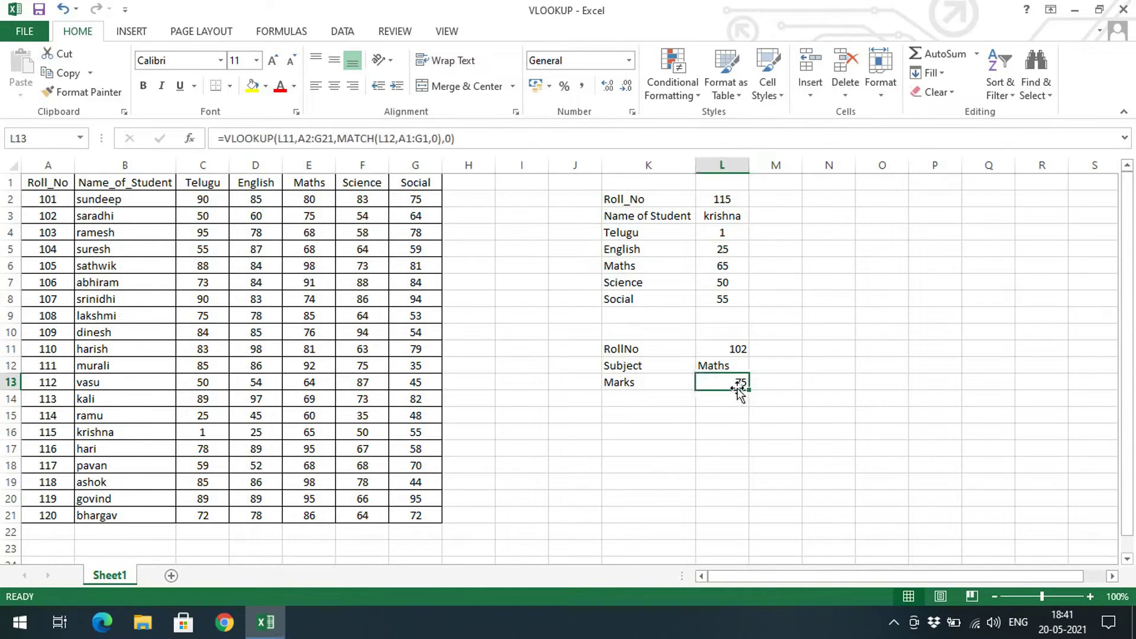
left_click(736, 349)
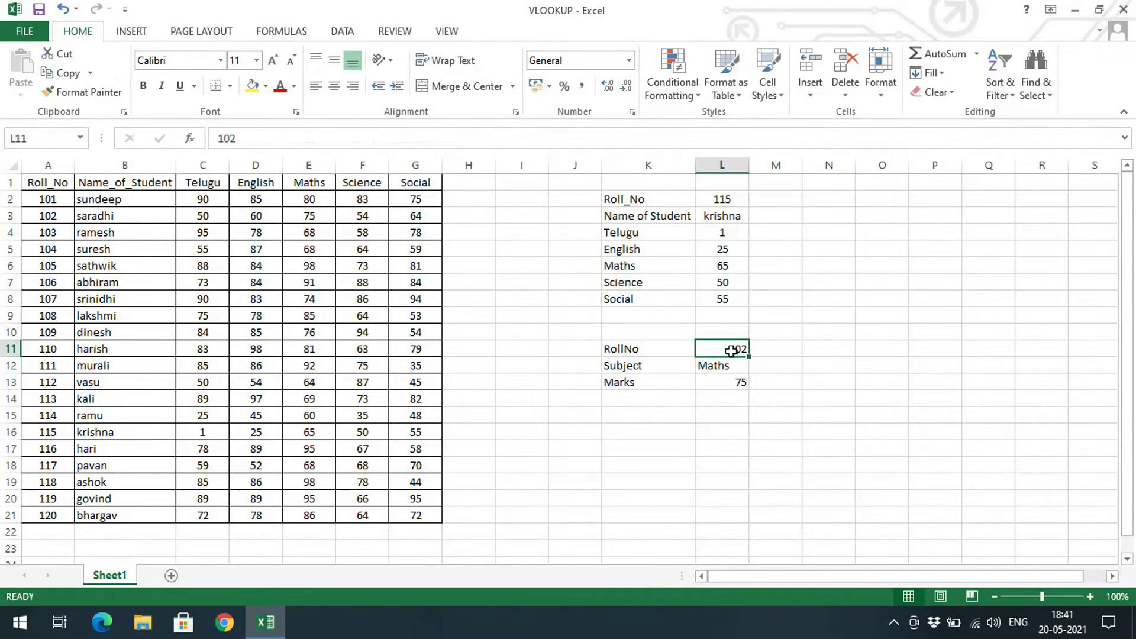
left_click(99, 215)
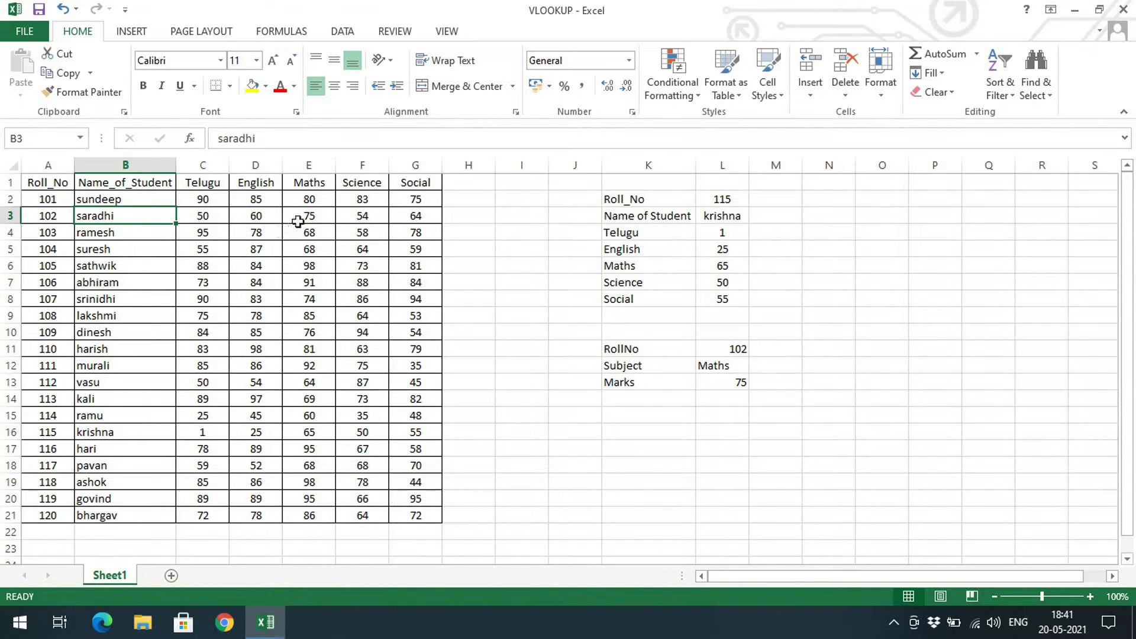
left_click(316, 220)
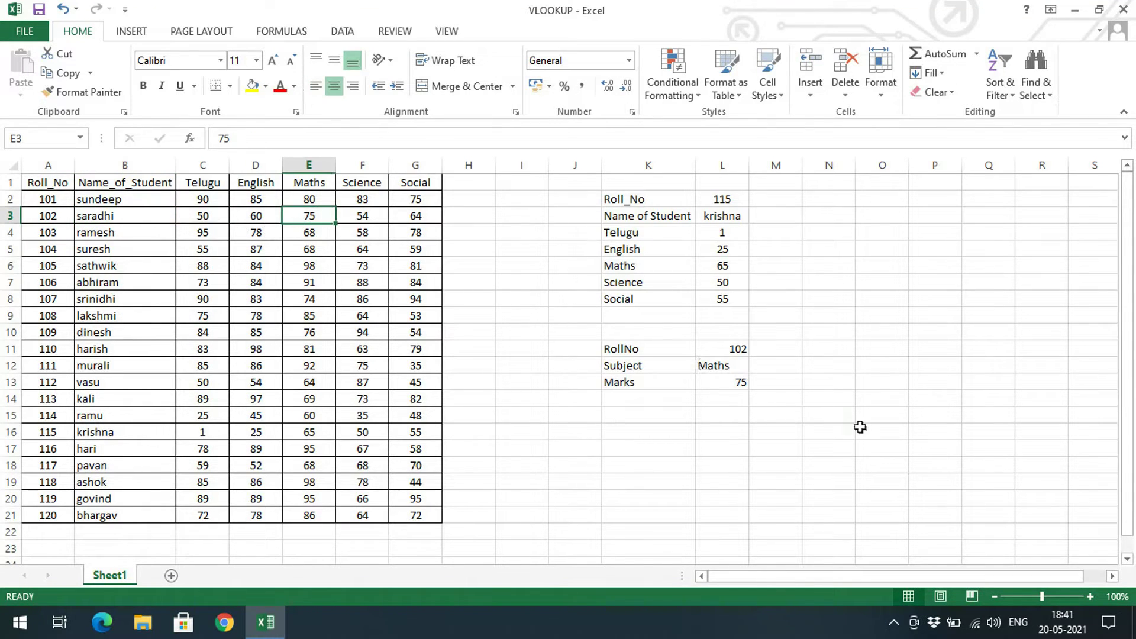
- Center the second form's values in cells L11:L13 horizontally
left_click(747, 389)
left_click_drag(729, 349, 733, 380)
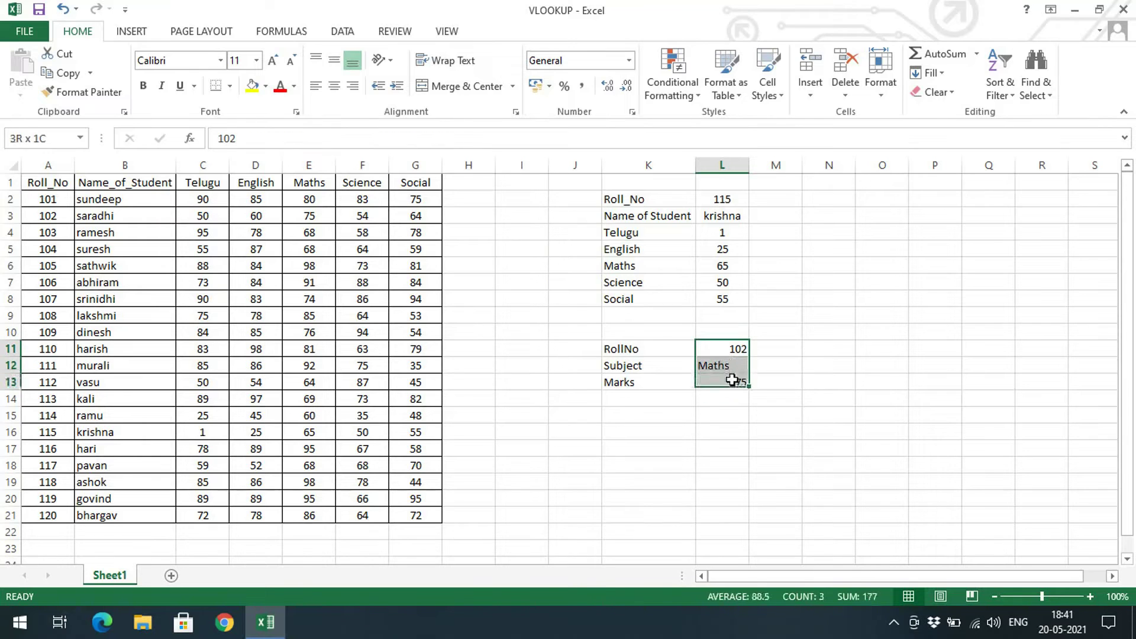
left_click(335, 86)
left_click(687, 526)
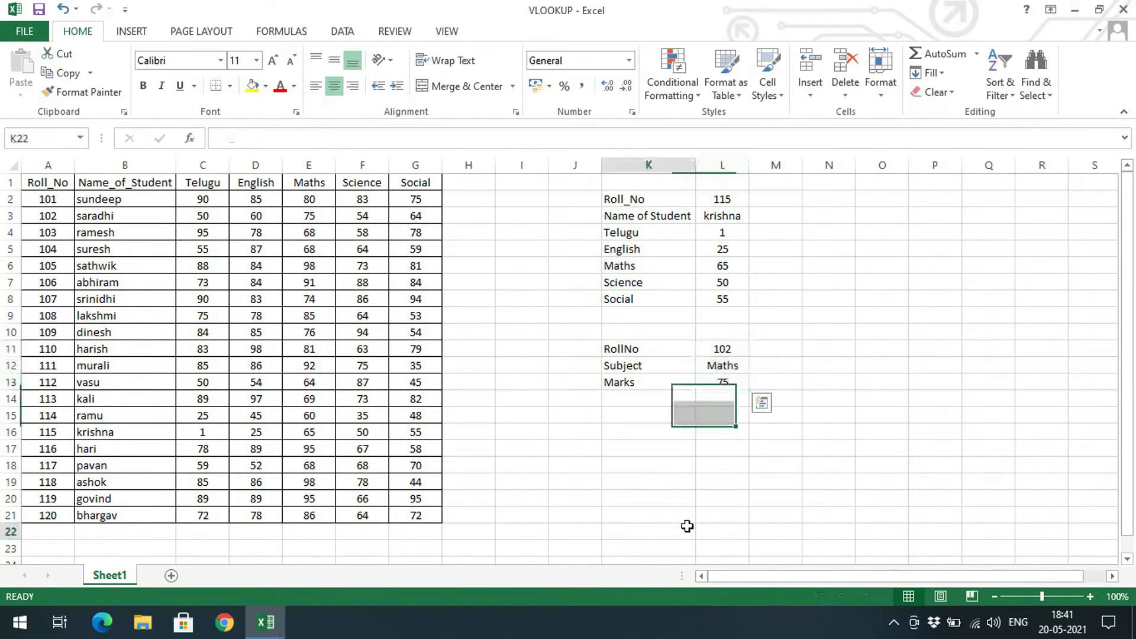
- Examine the lookup value, table array, column index and range lookup arguments of the VLOOKUP formula in cell L3
left_click(708, 381)
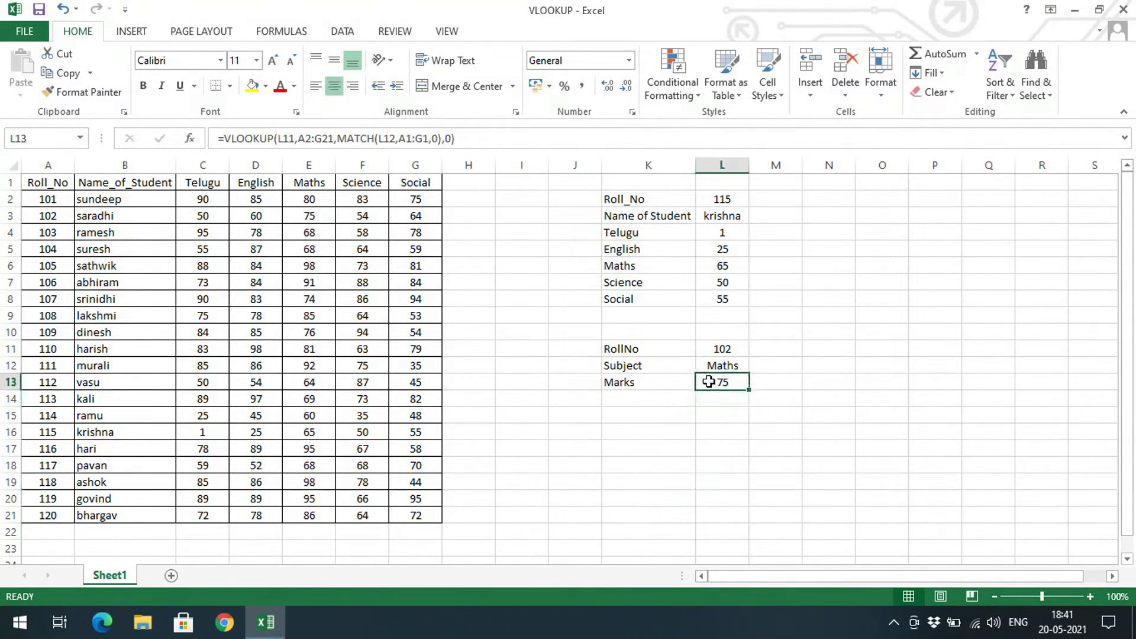
left_click(704, 218)
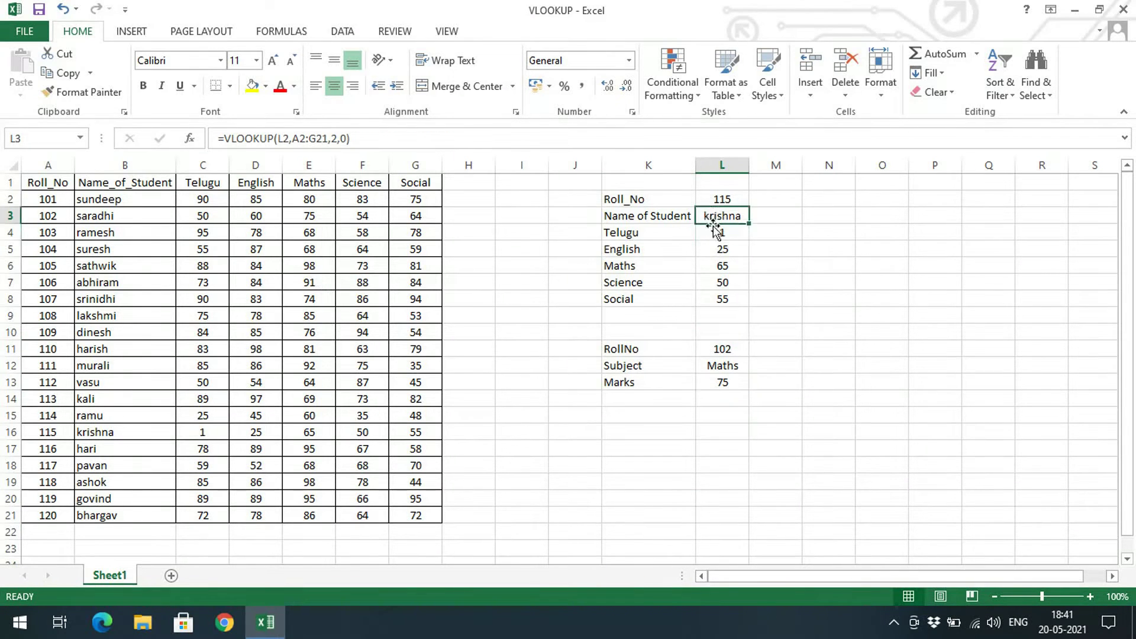
left_click(296, 141)
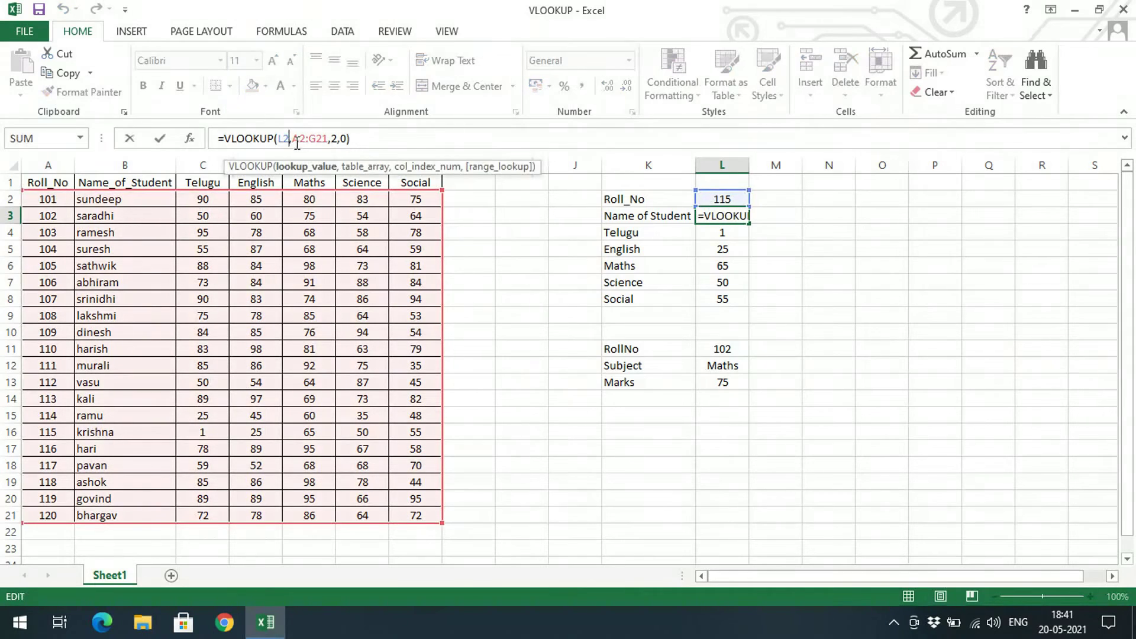
key("Right")
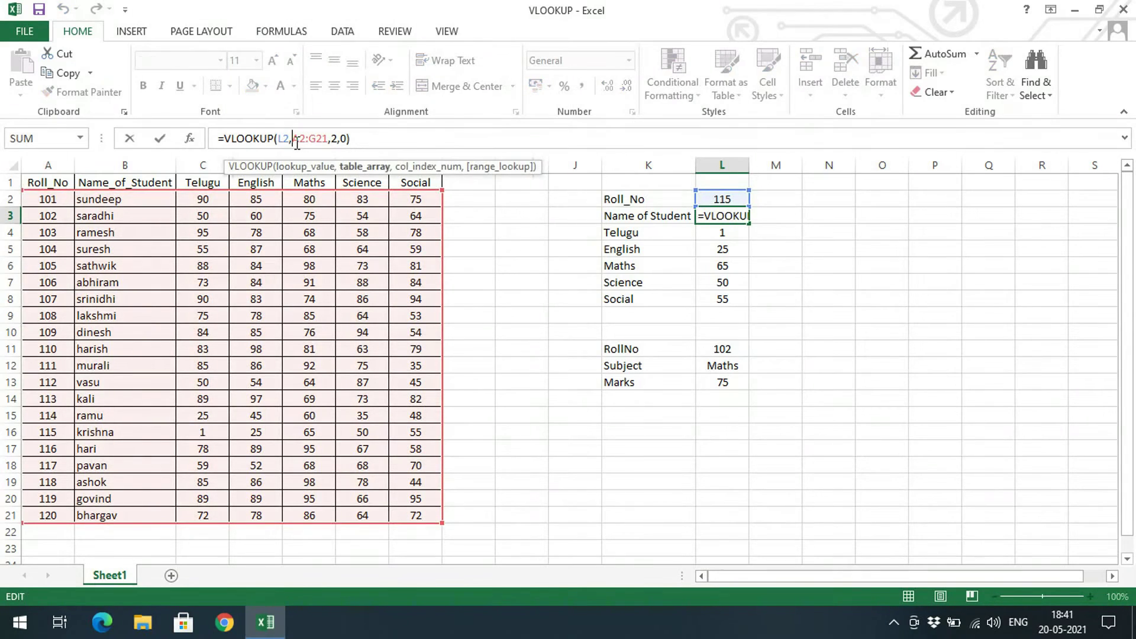
left_click(338, 138)
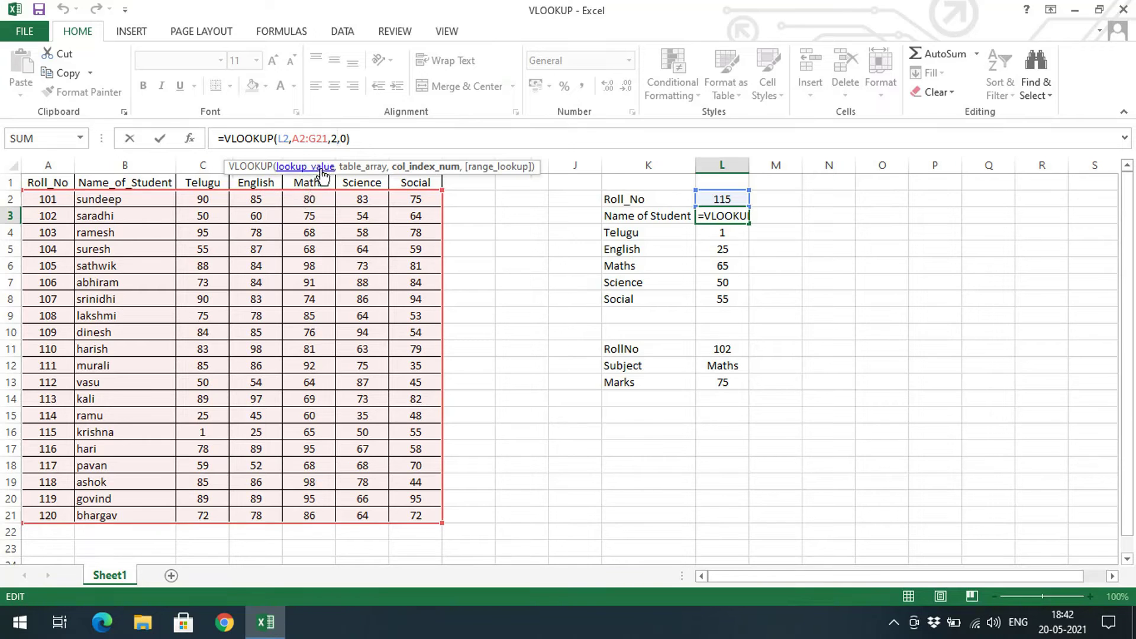
left_click(344, 138)
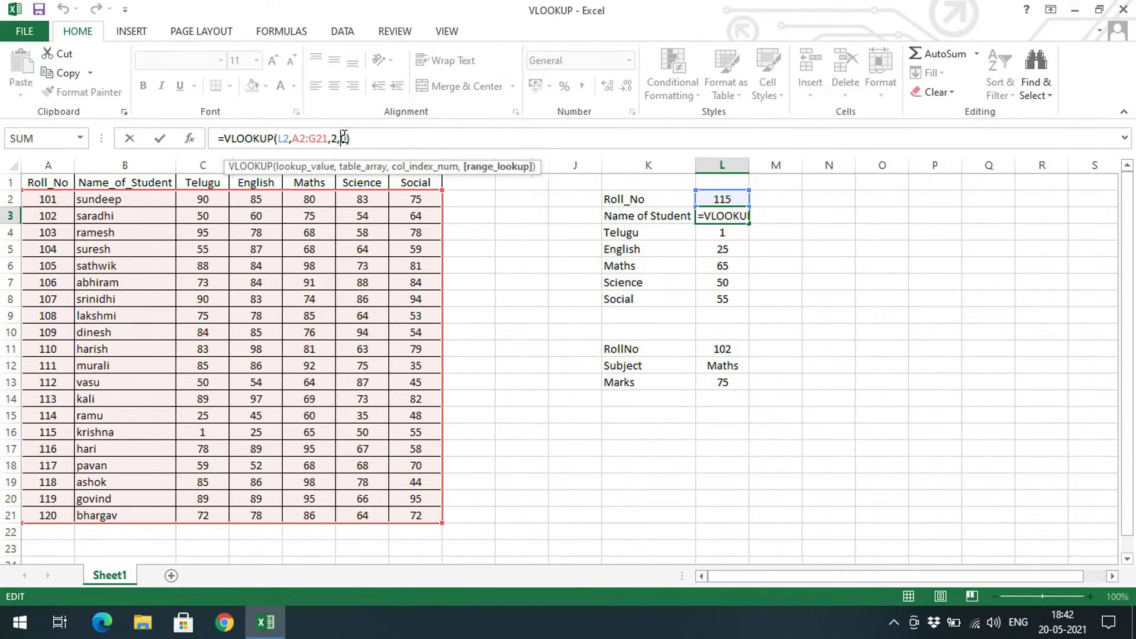
key("ctrl+Return")
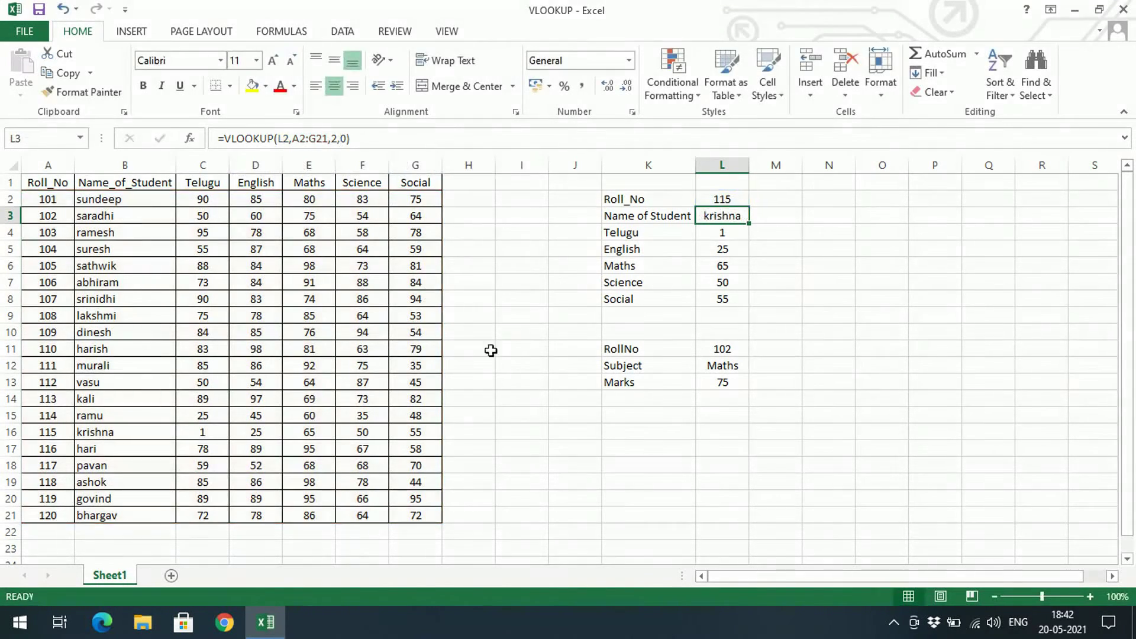
- Examine the MATCH column index and the range lookup argument of the VLOOKUP formula in cell L13
left_click(712, 361)
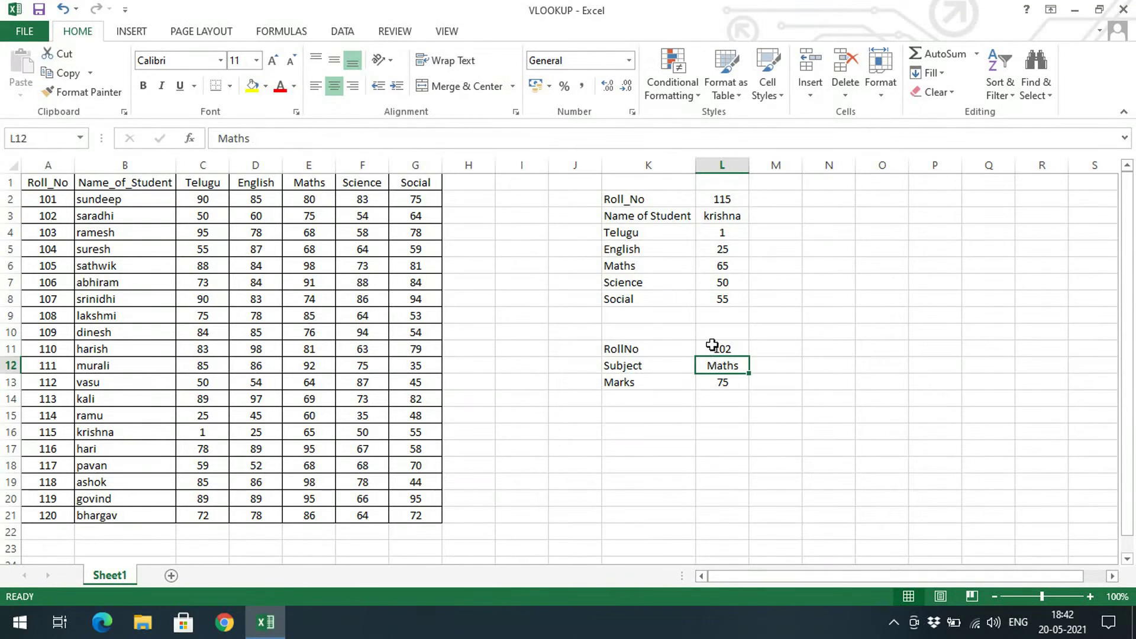
left_click(713, 346)
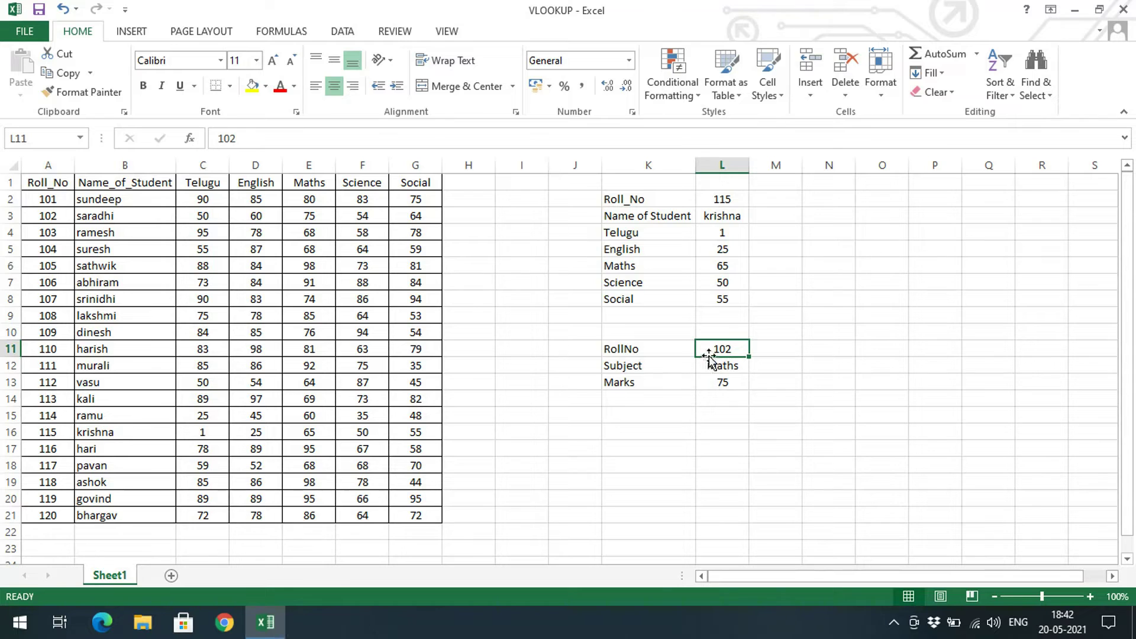
left_click(720, 383)
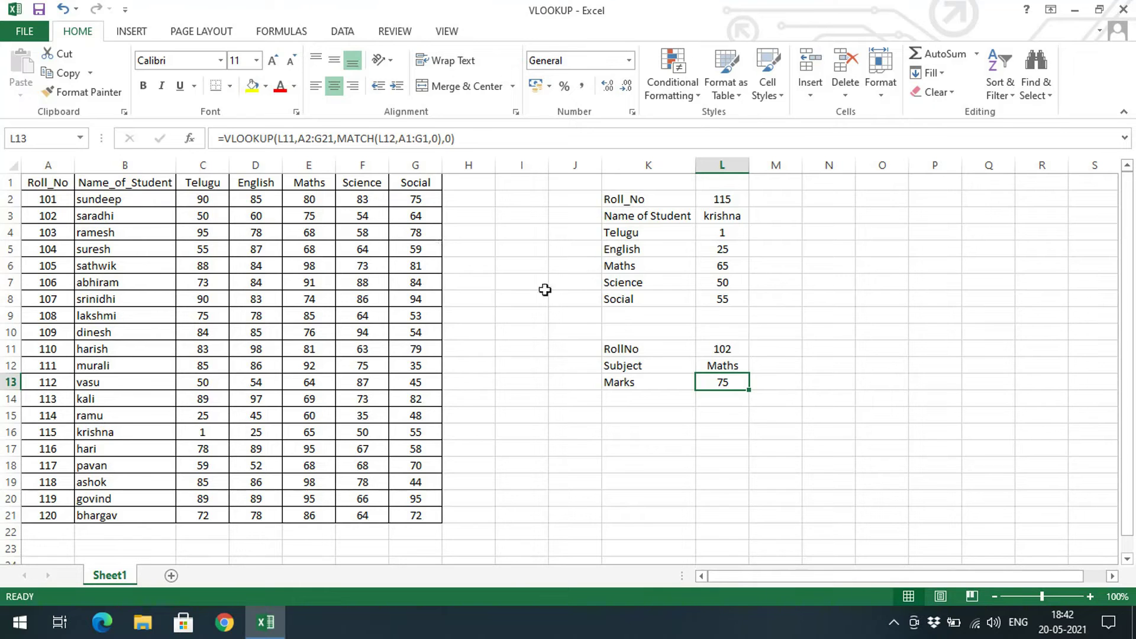
left_click(348, 140)
left_click_drag(349, 142, 384, 144)
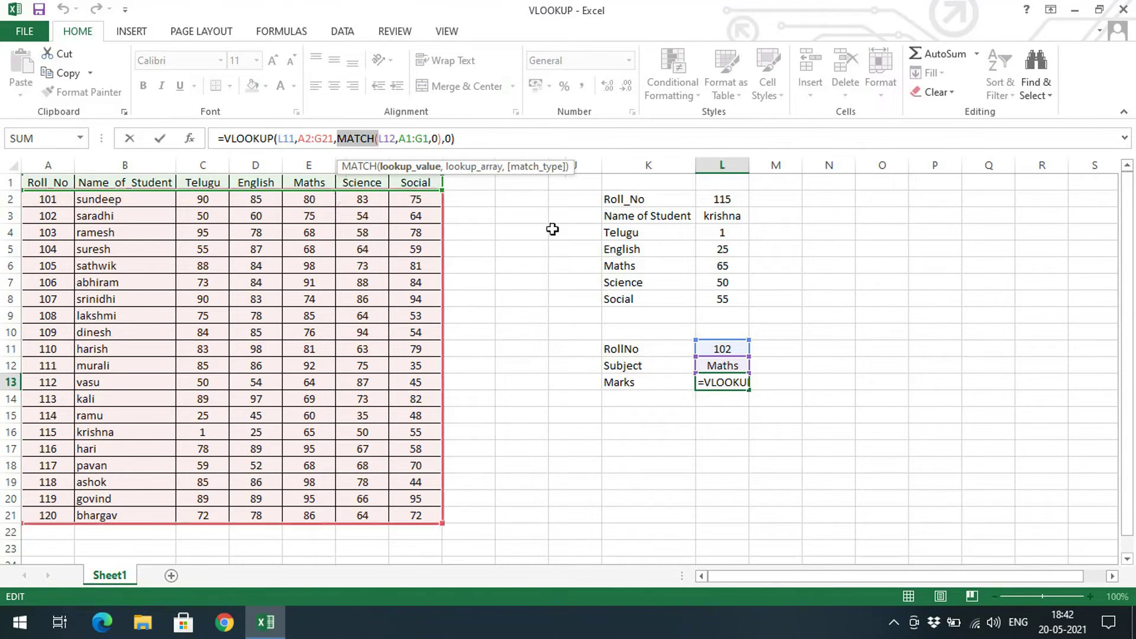
left_click(382, 139)
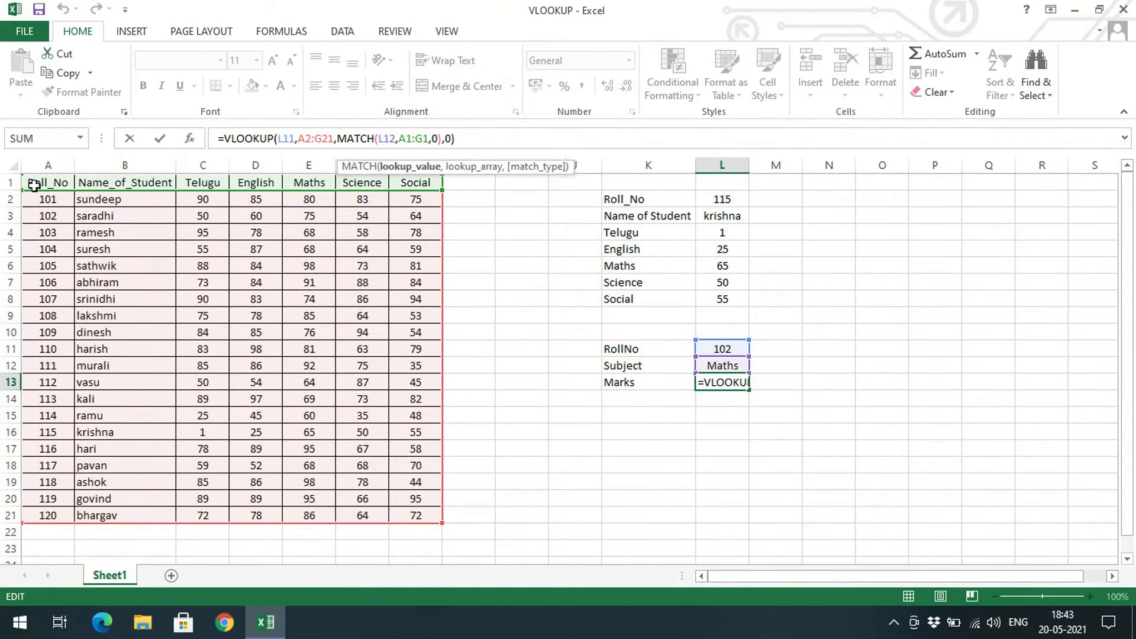
left_click(451, 140)
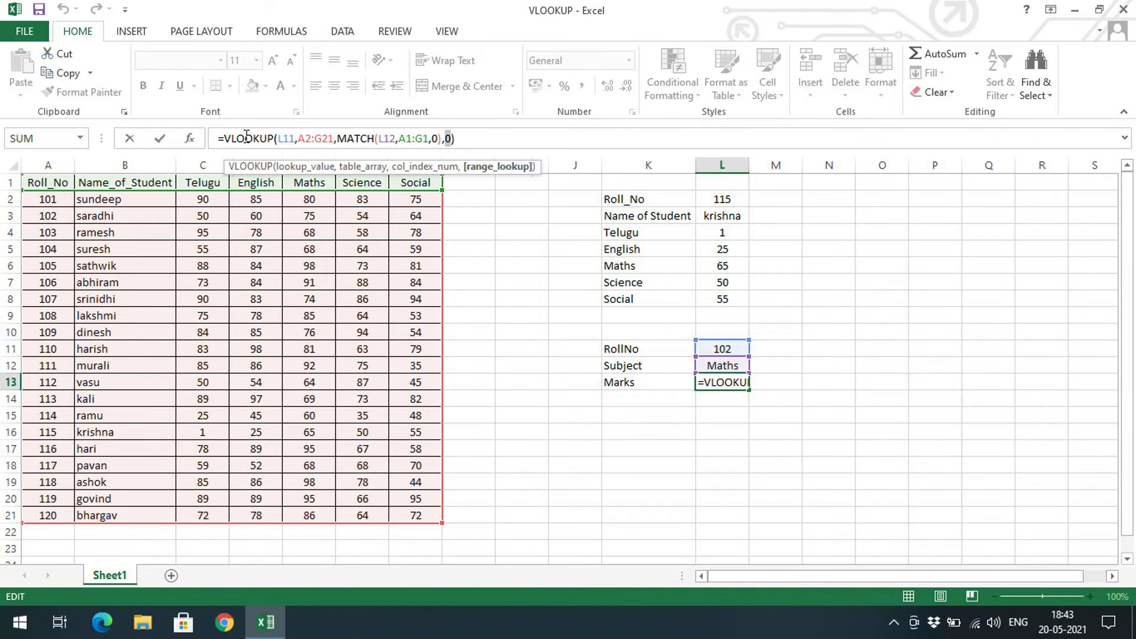
left_click(246, 138)
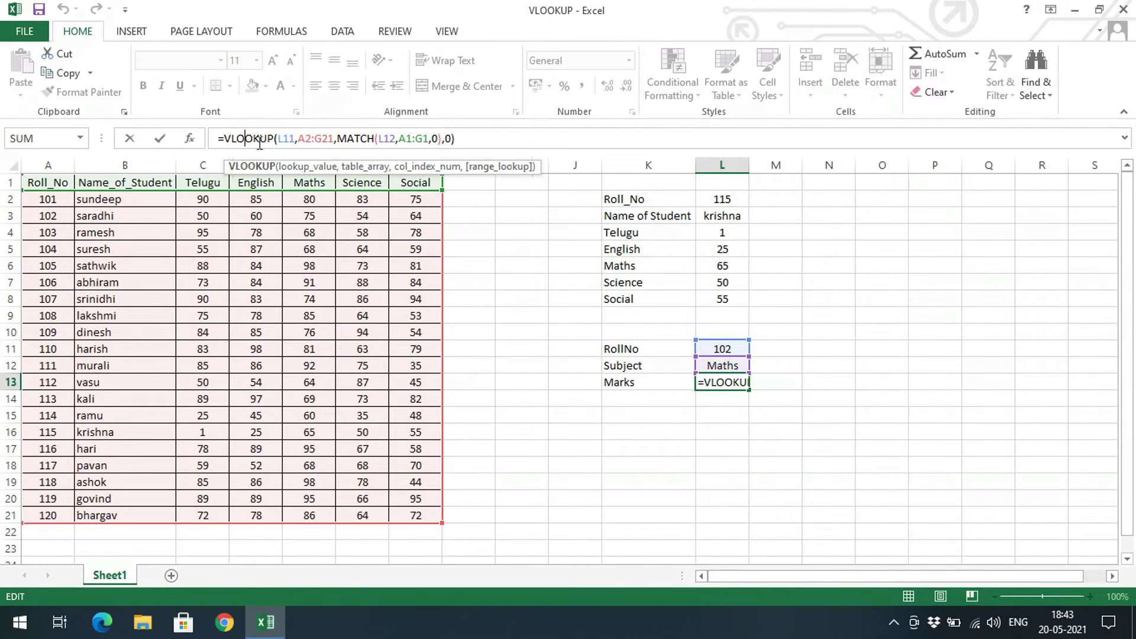
left_click(451, 139)
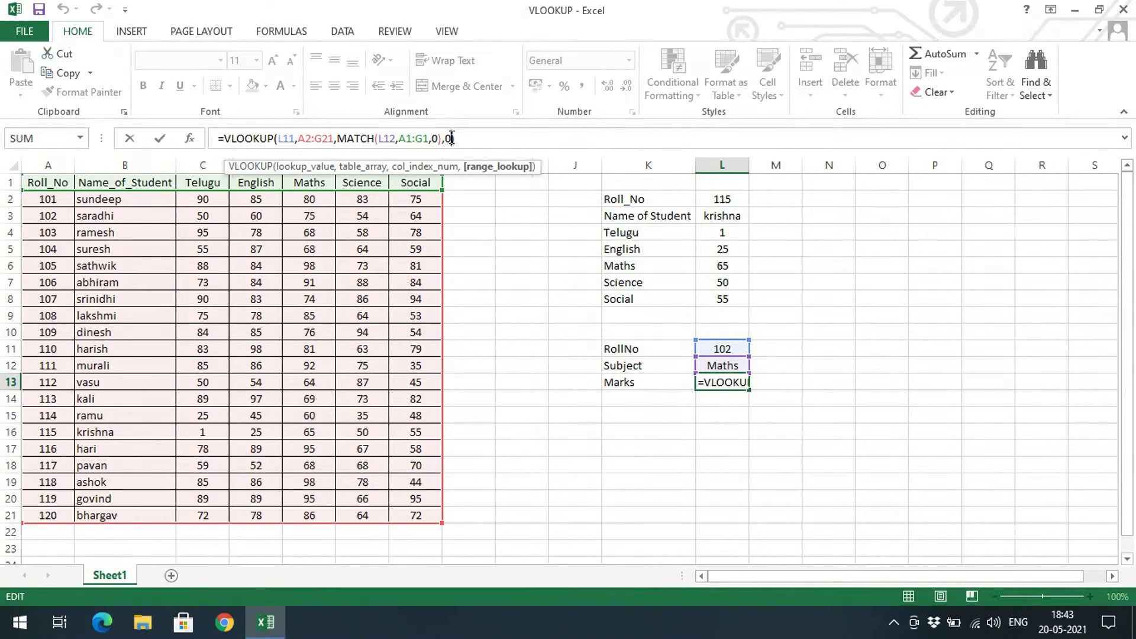
left_click(755, 411)
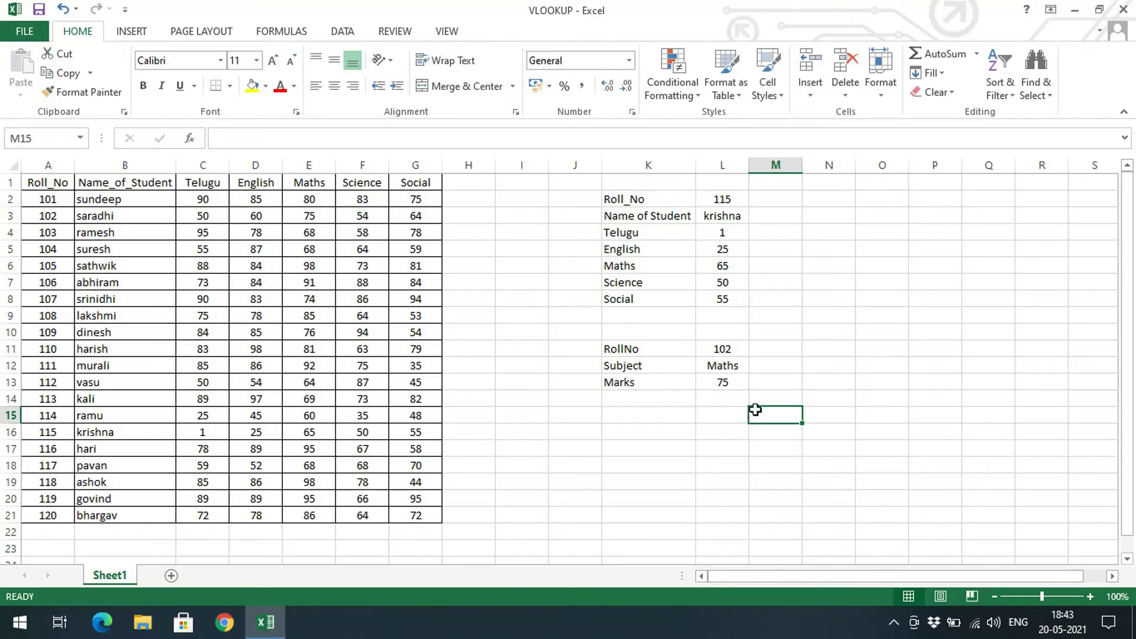
- Enter roll number 112 in cell L11 and the subject Science in cell L12 of the second form
left_click(727, 350)
type("112")
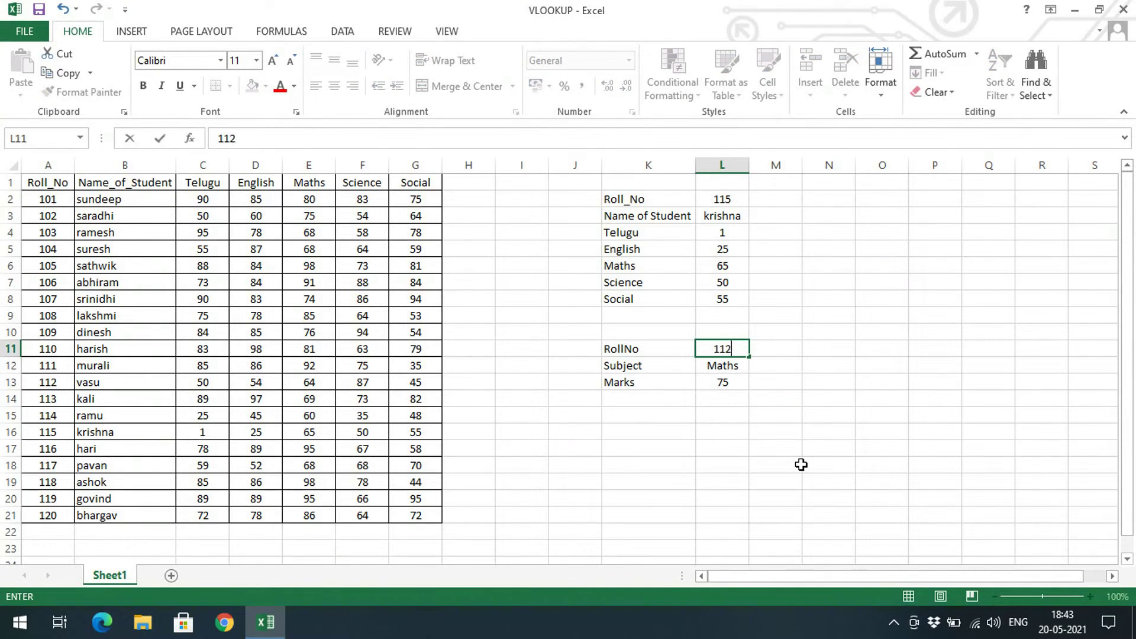
key("Return")
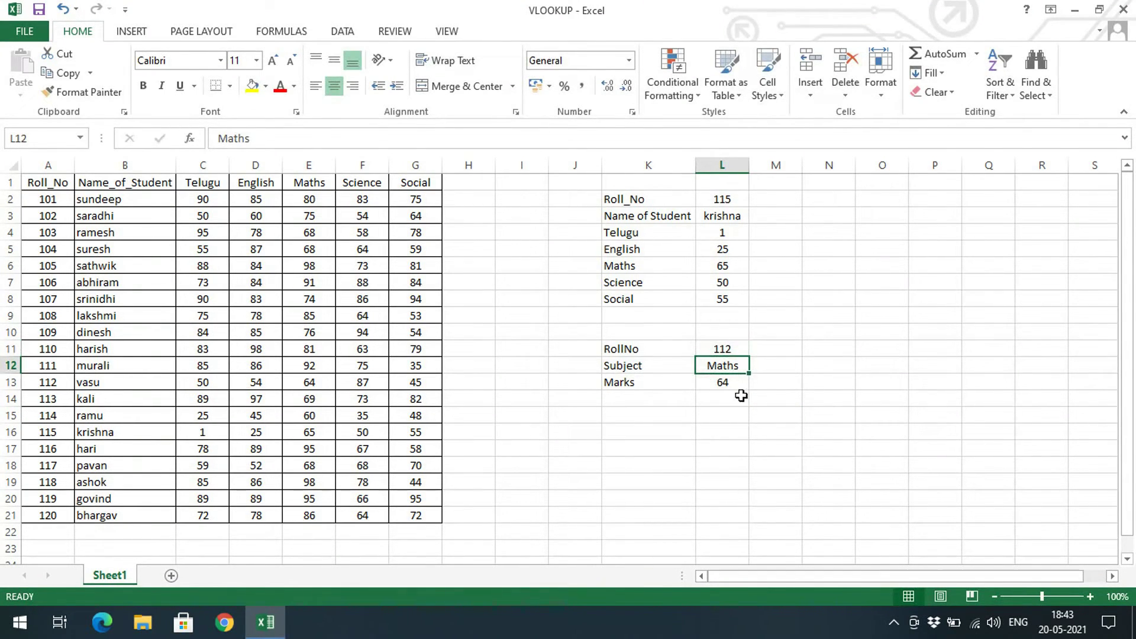
type("Science")
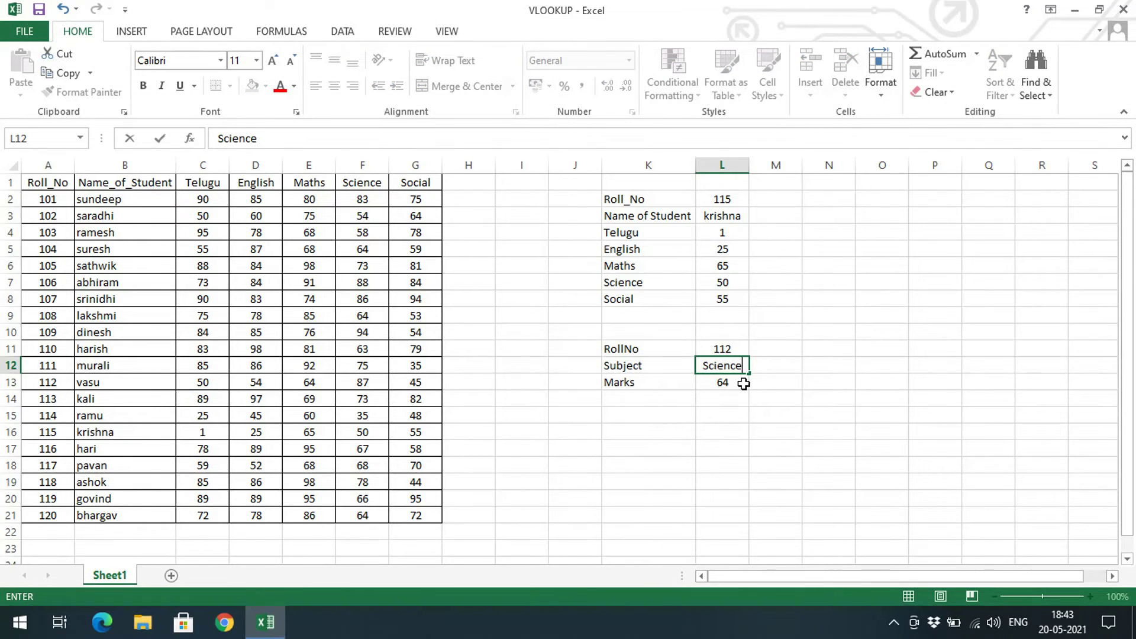
key("Return")
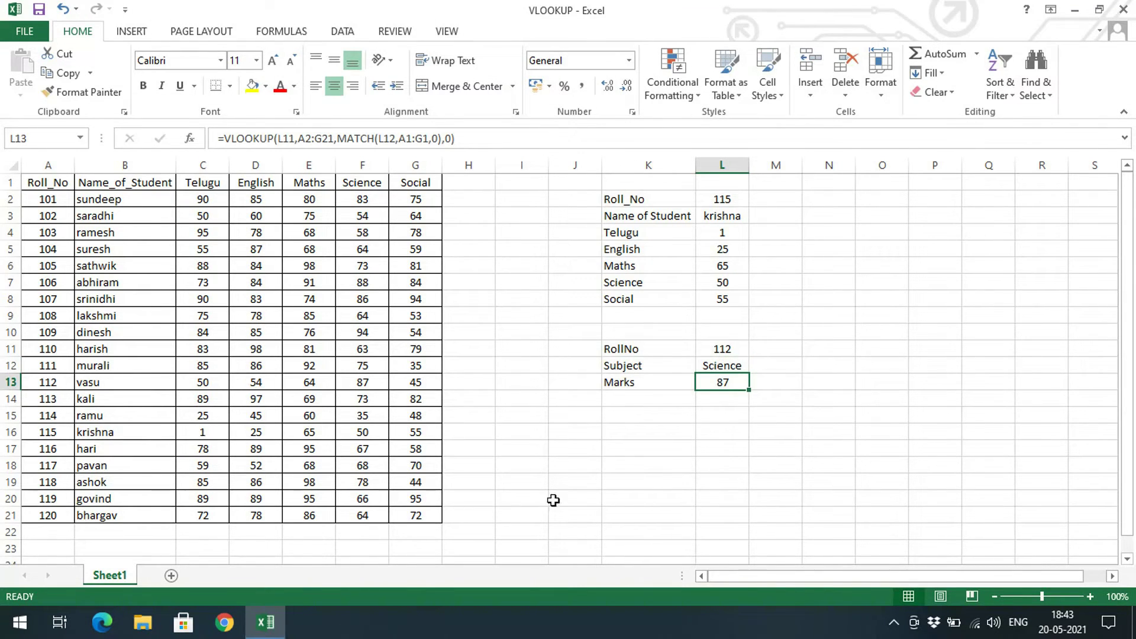
- Compare the second form's marks in L13 with the Science mark for roll number 112 in the marks table
left_click_drag(733, 363, 732, 351)
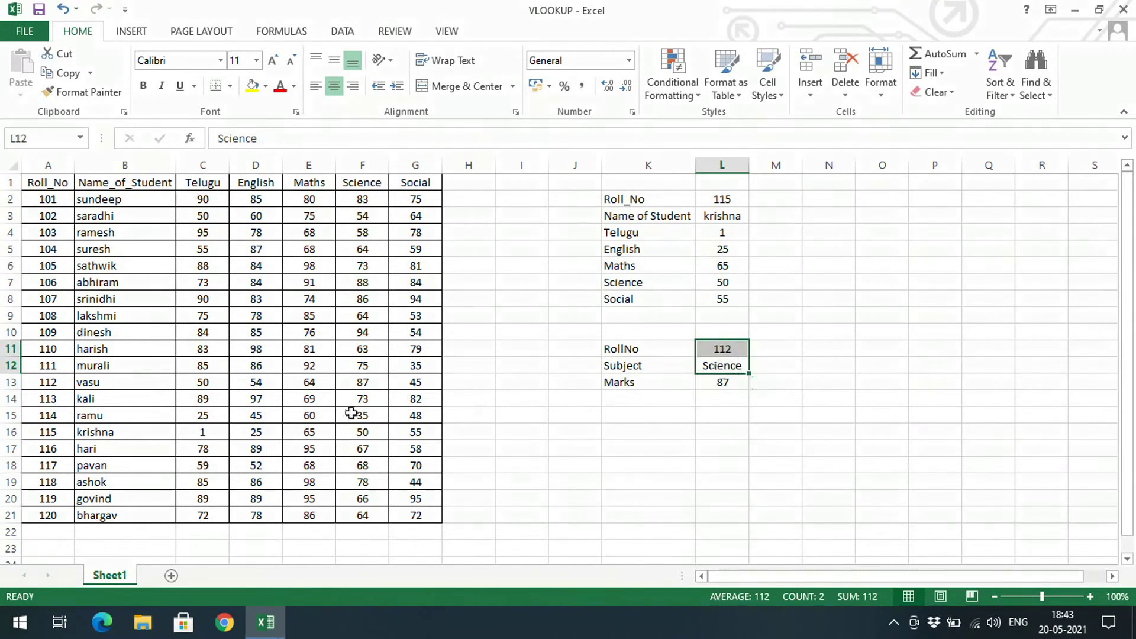
left_click(74, 384)
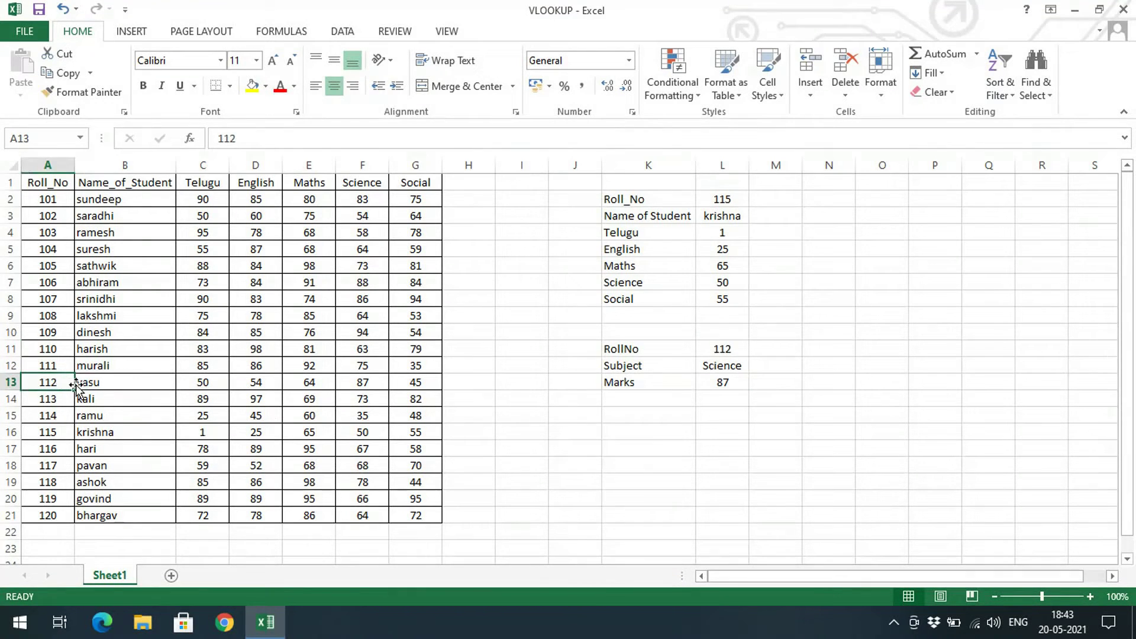
left_click(127, 385)
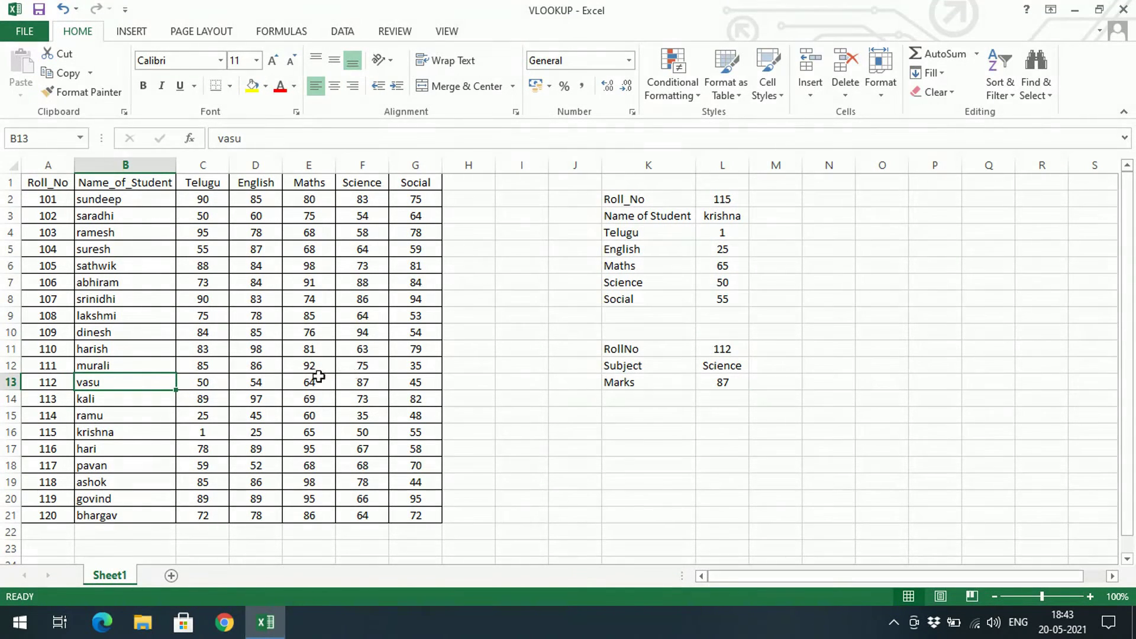
left_click(376, 384)
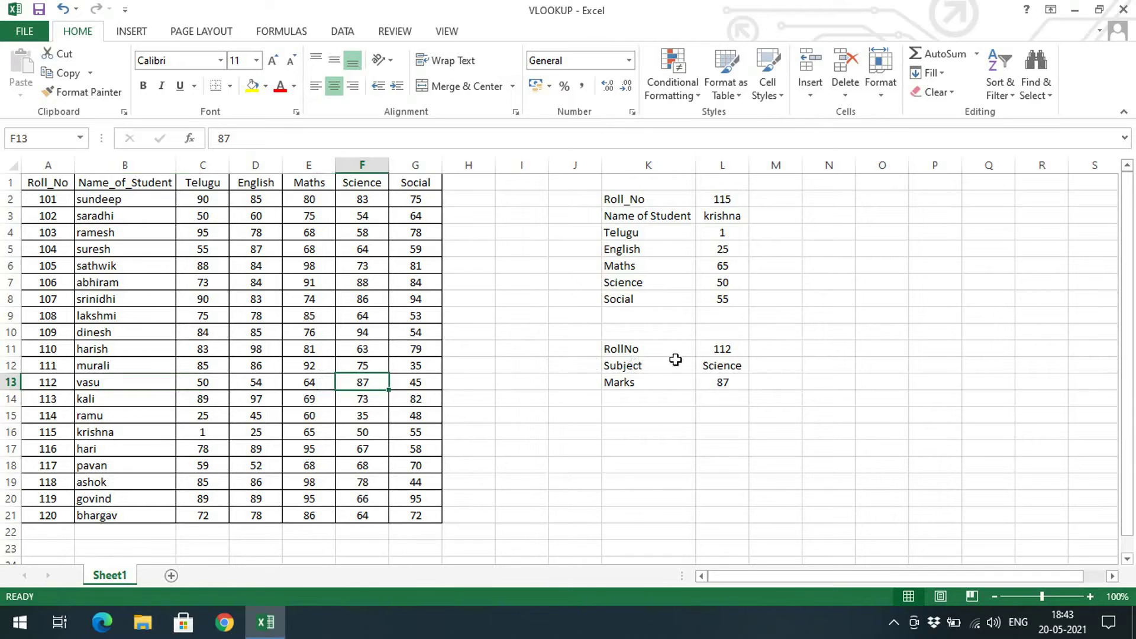
left_click(723, 382)
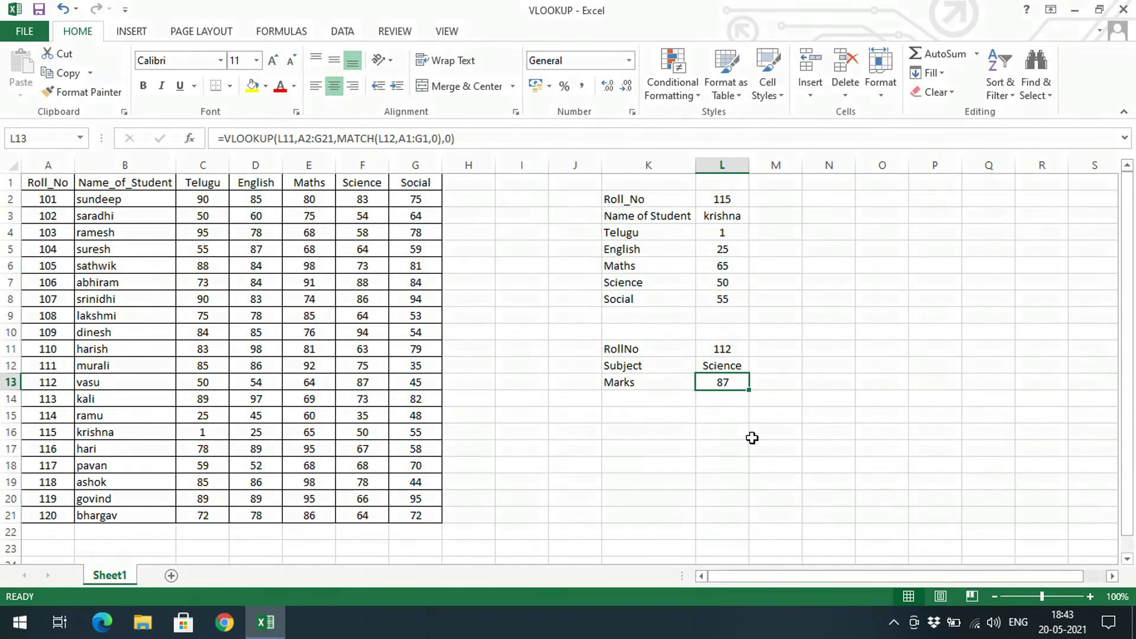
left_click(752, 438)
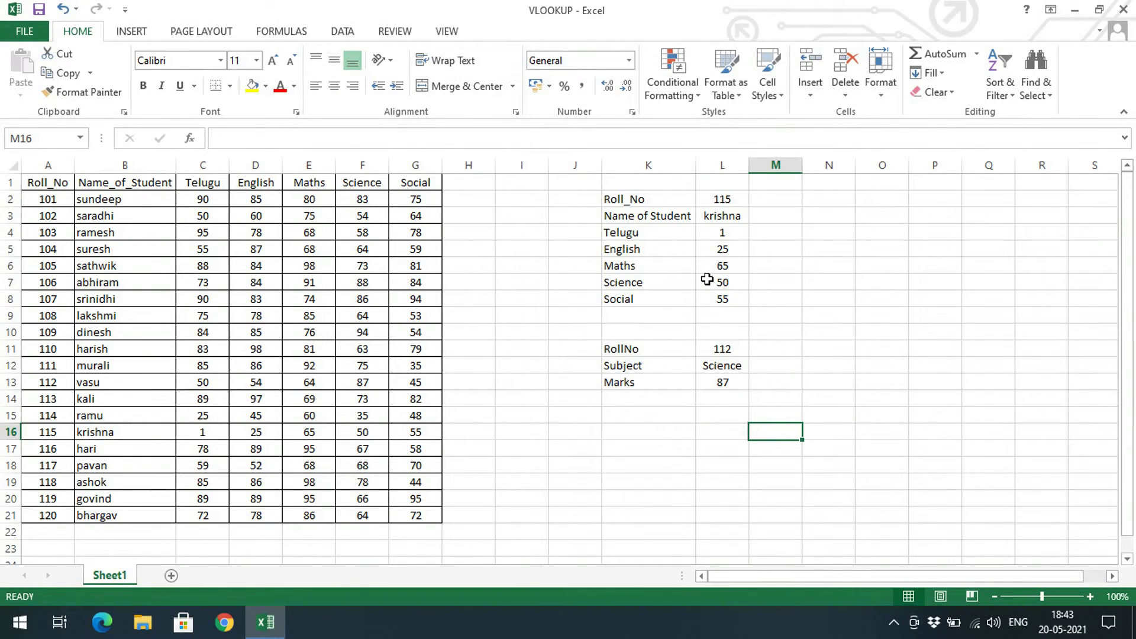
left_click(648, 414)
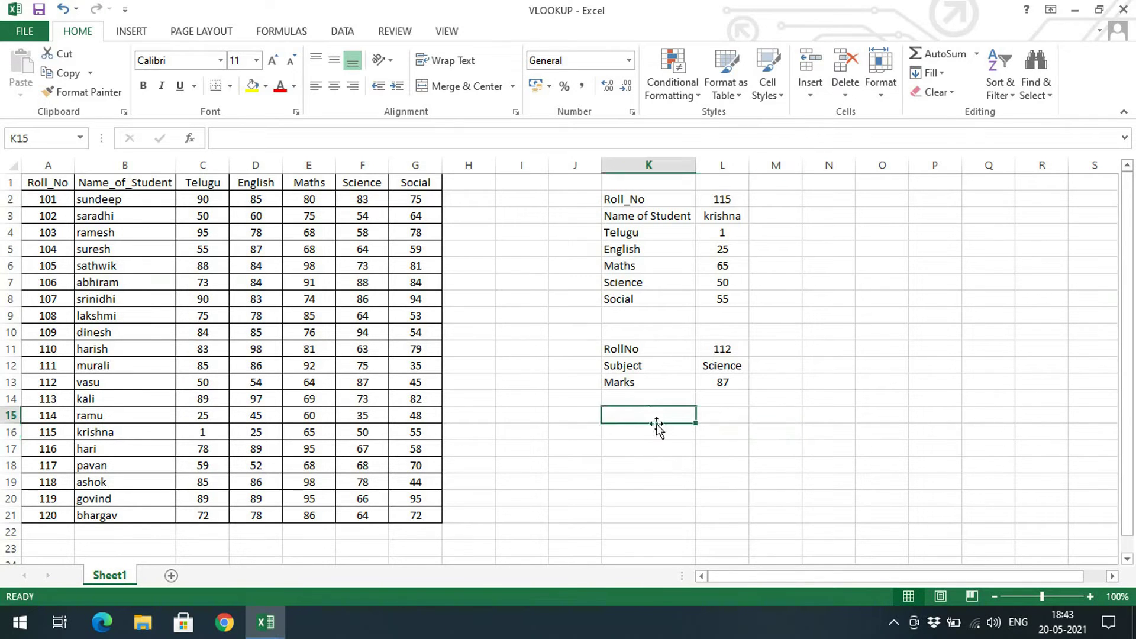
left_click(683, 500)
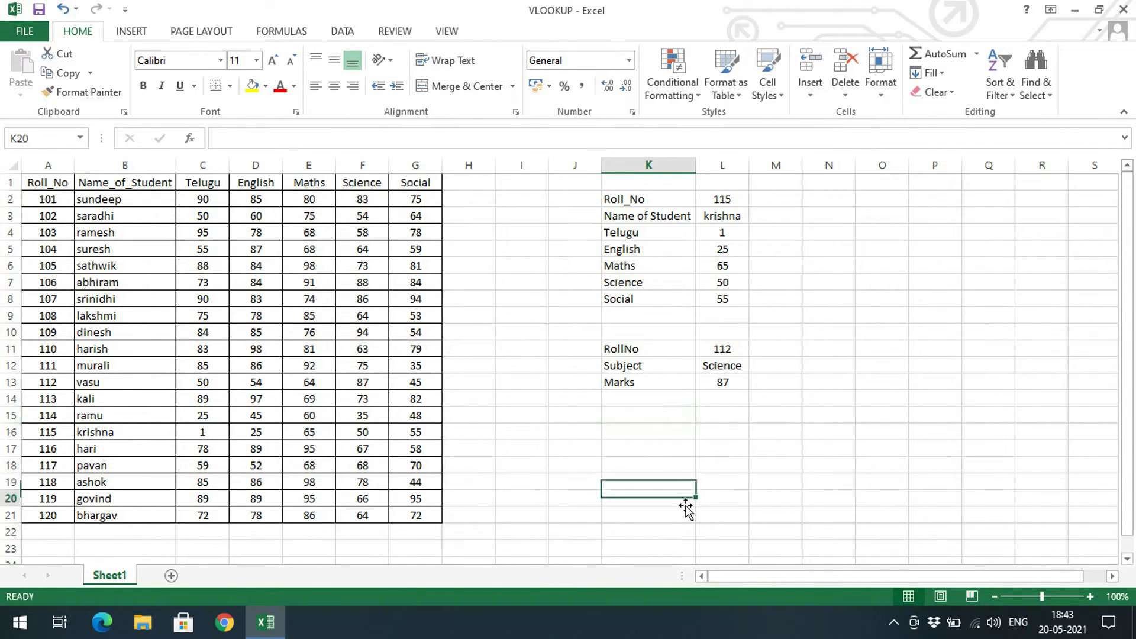
left_click(634, 436)
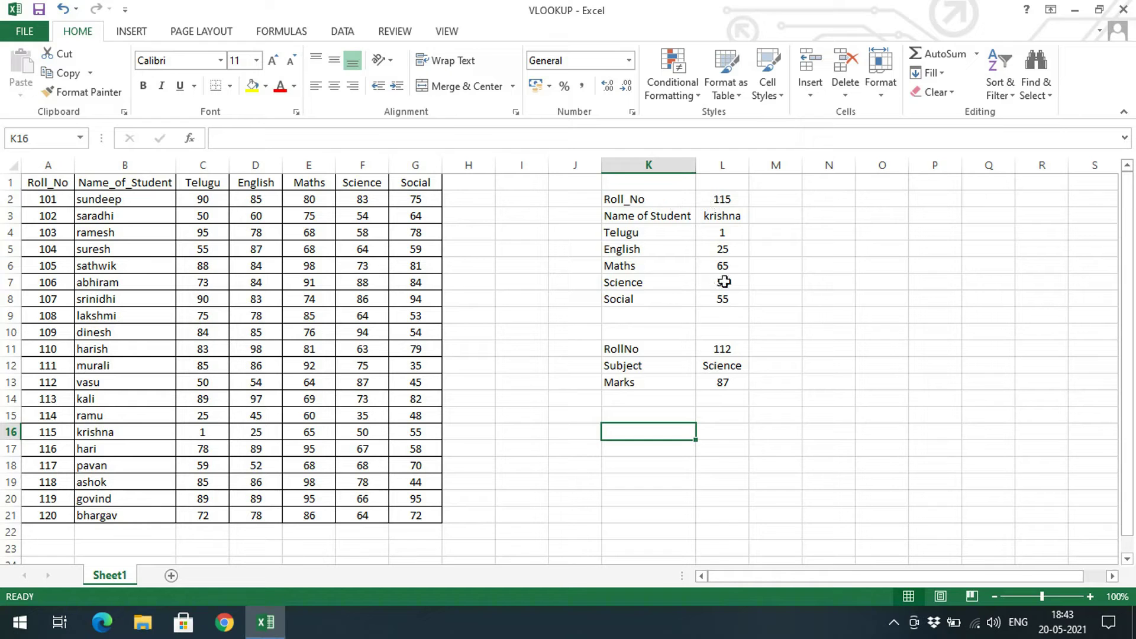
left_click(771, 298)
left_click_drag(722, 200, 722, 215)
key("ctrl+c")
key("Delete")
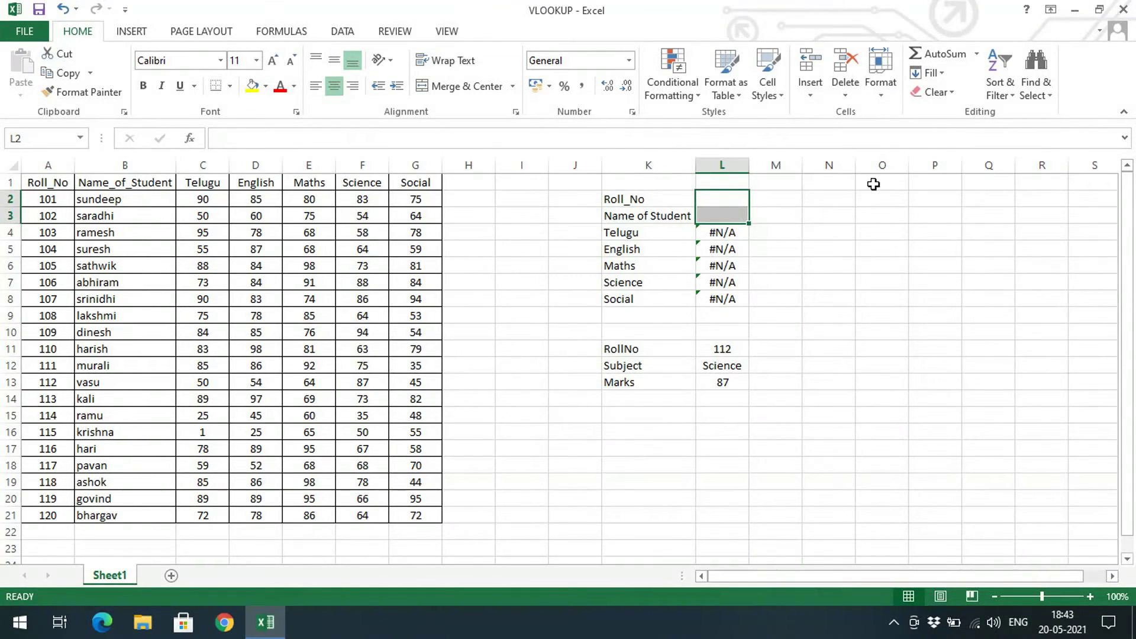
key("ctrl+v")
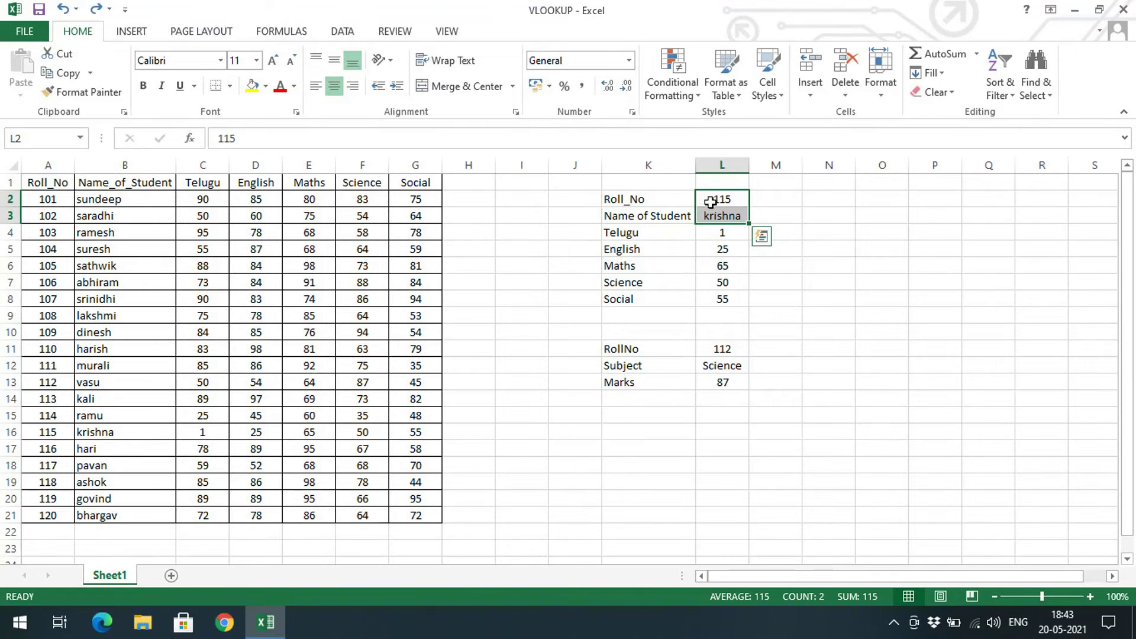
- Enter roll number 121, which is missing from the marks table, in cell L2 of the first form
left_click(711, 198)
type("121")
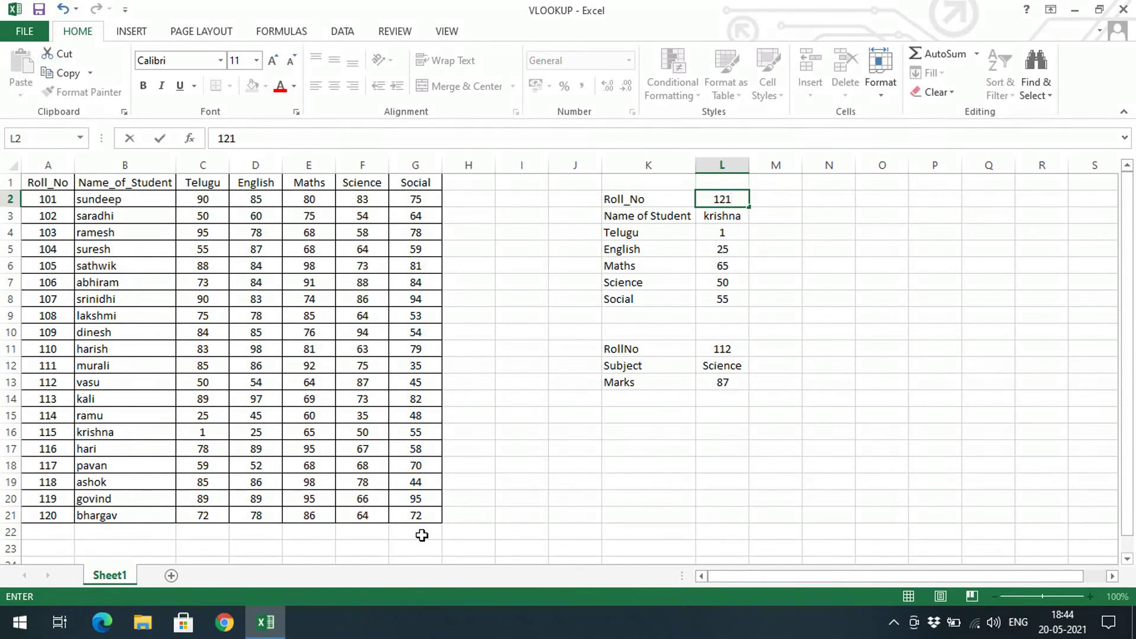
key("Return")
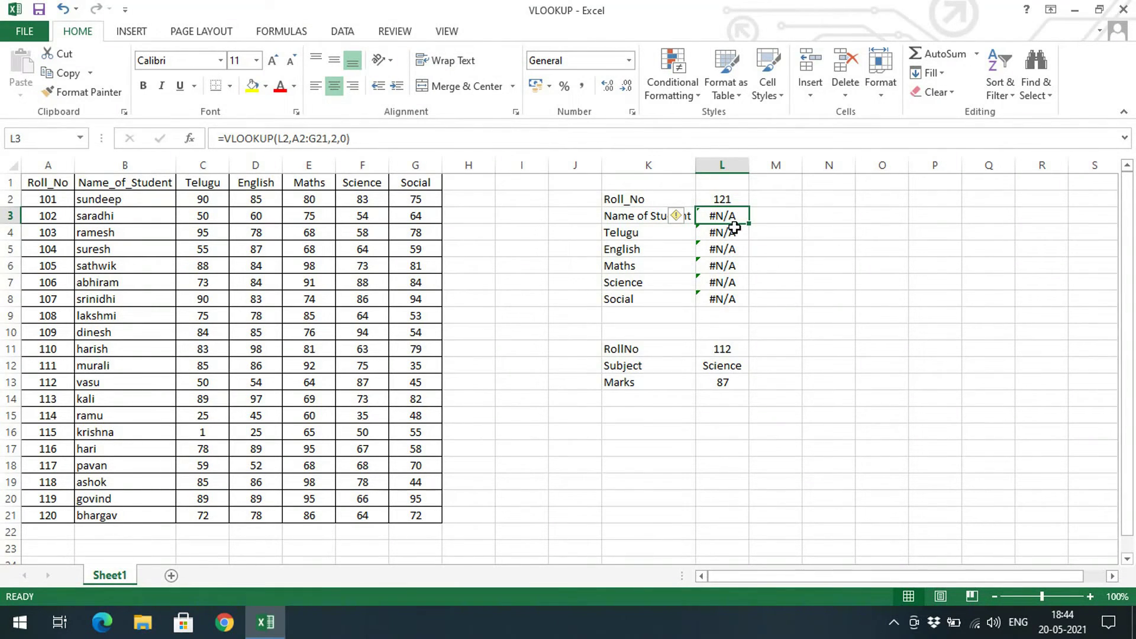
- Wrap the VLOOKUP formula in cell L3 in IFNA with the fallback text "NOT FOUND" and fit column L's width to its contents
left_click(224, 138)
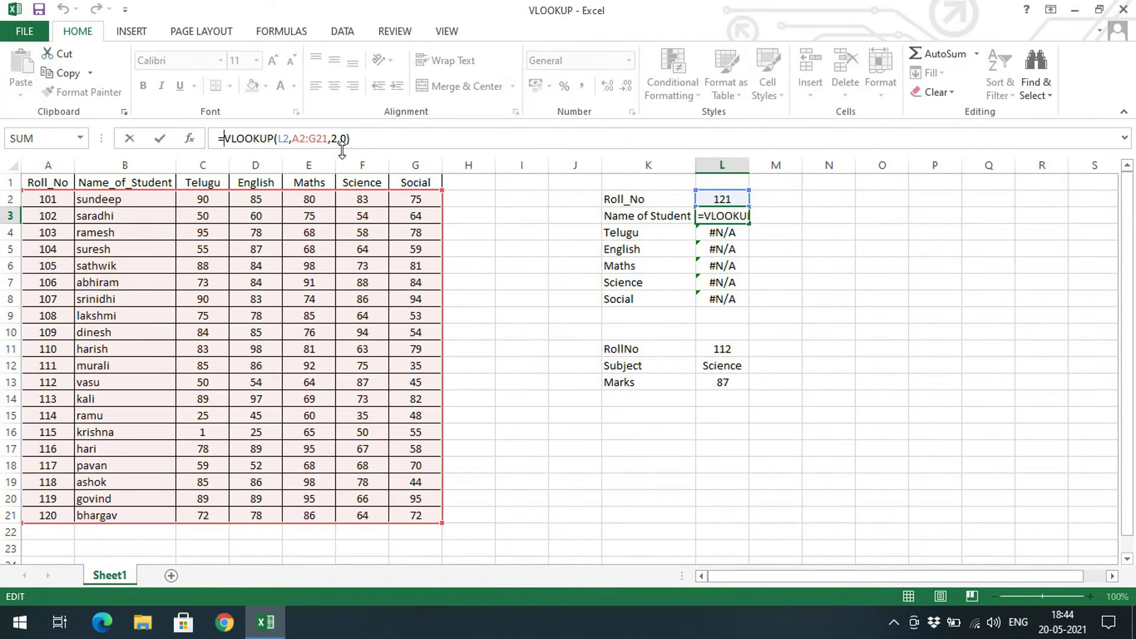
type("ifna")
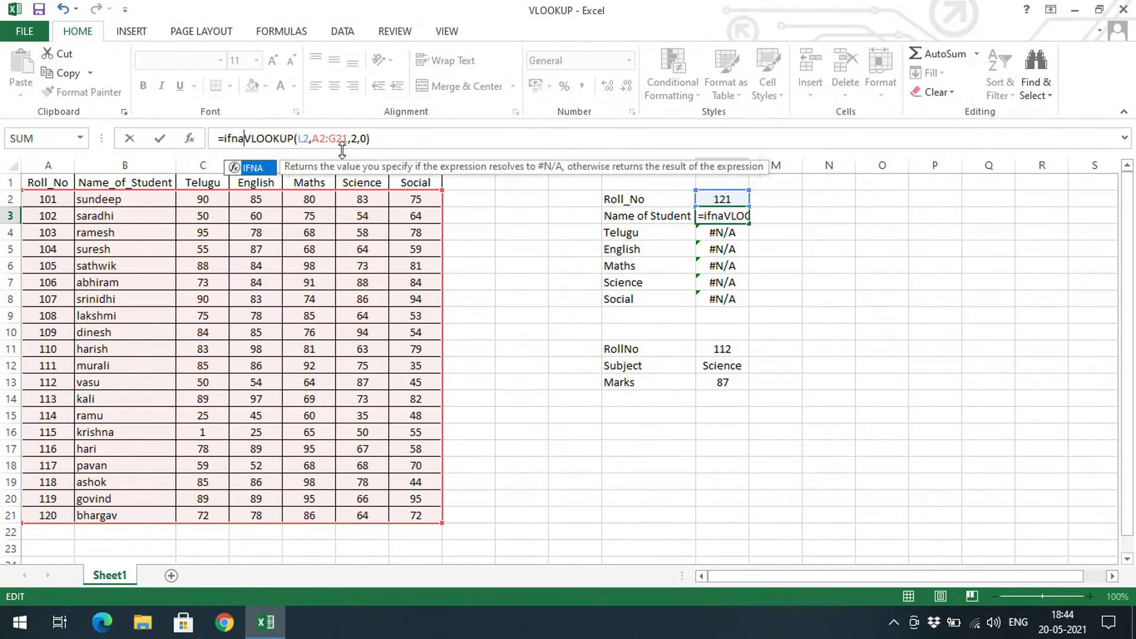
type("(")
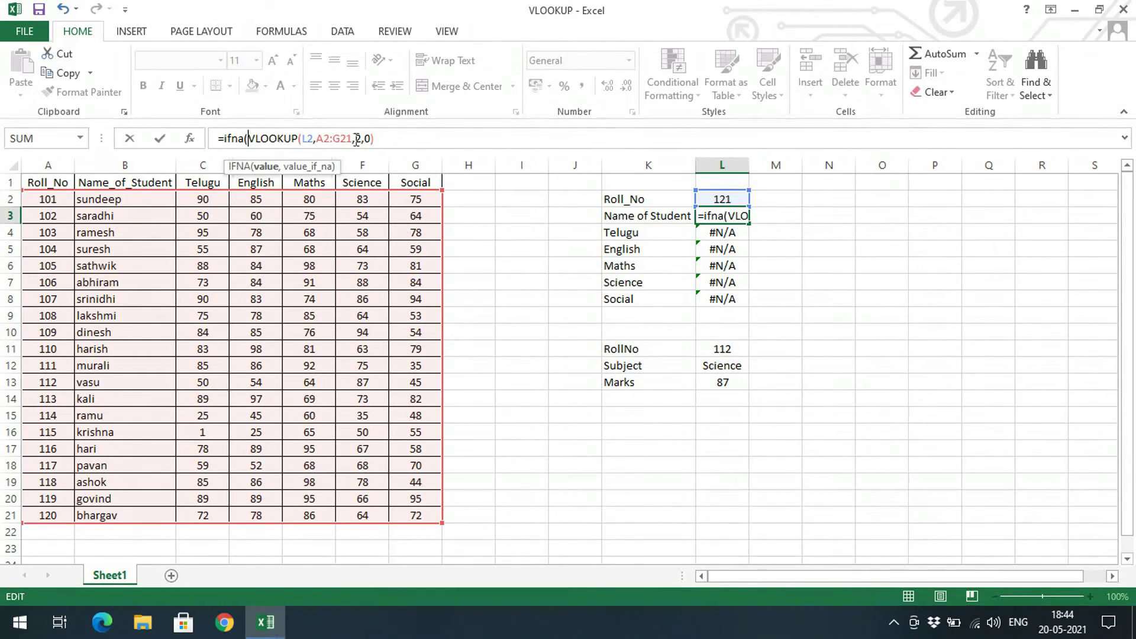
type(",")
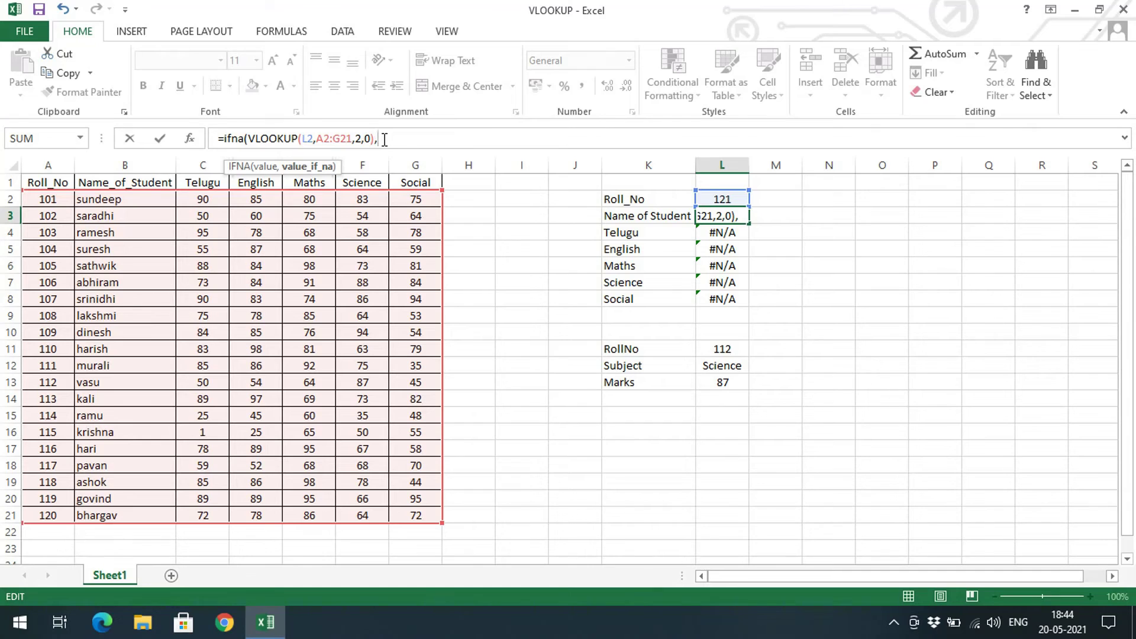
type("\"NOT FOUND")
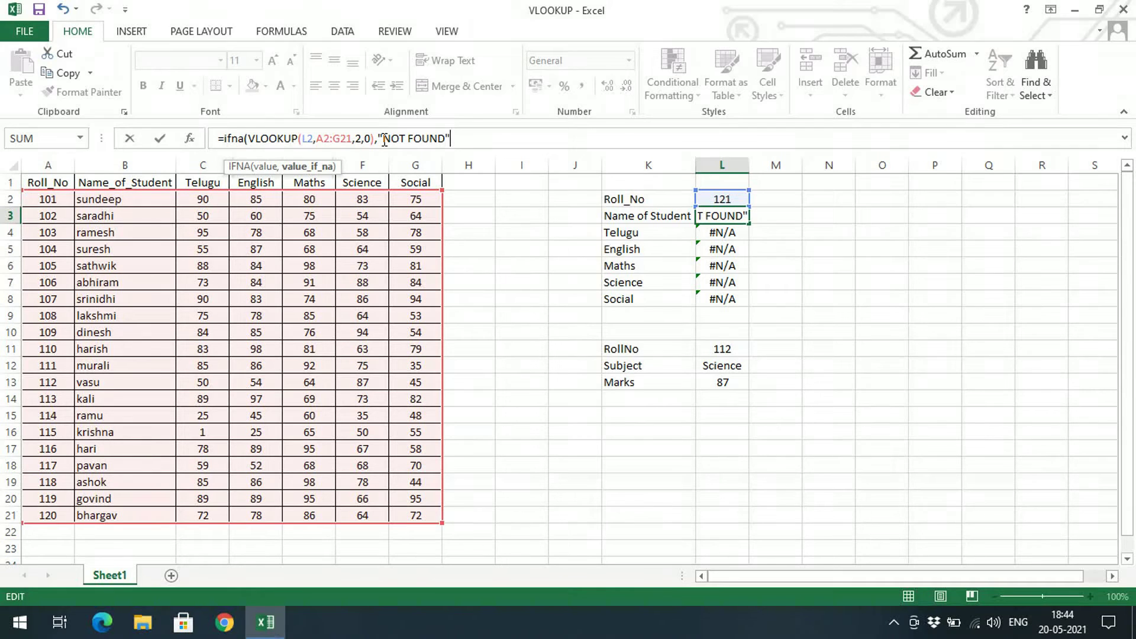
type("\")")
key("Return")
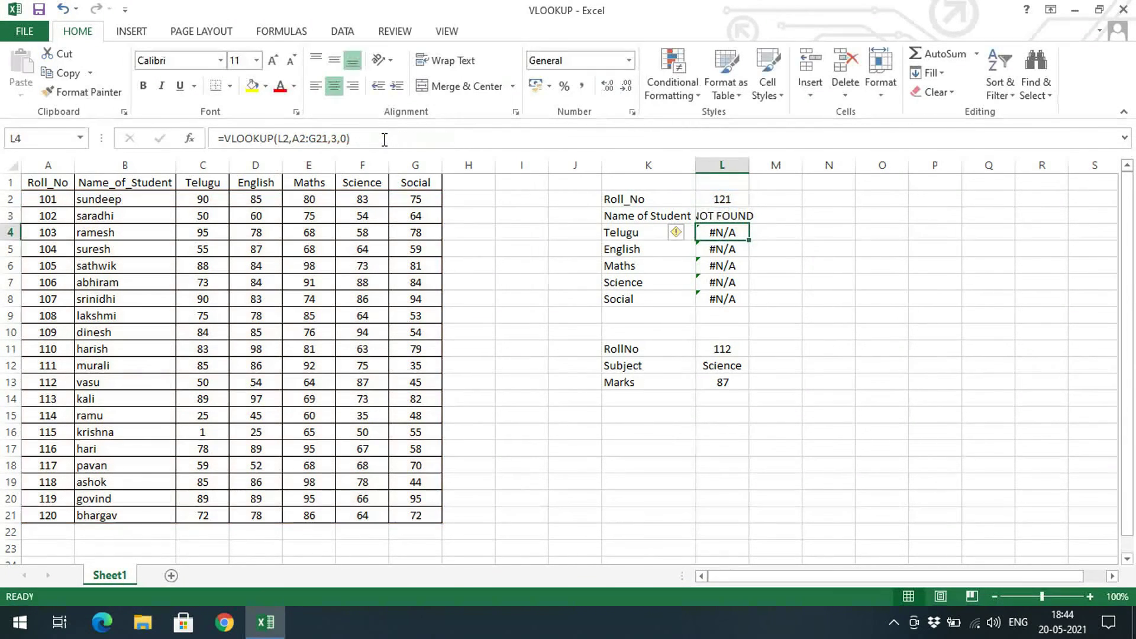
double_click(748, 169)
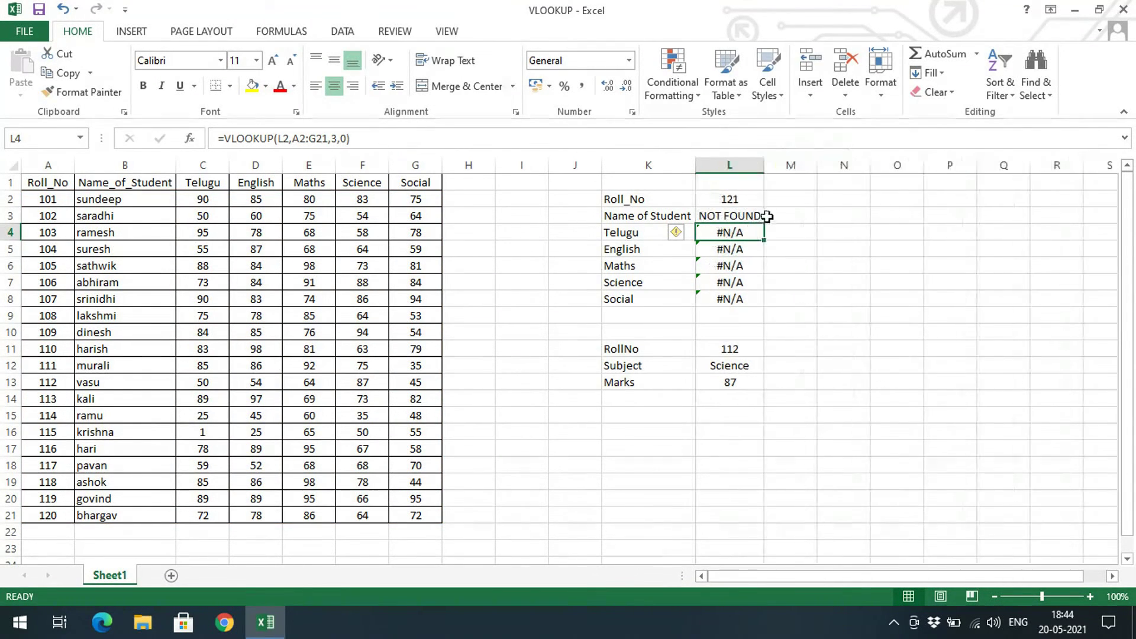
- Enter roll number 130, which is missing from the marks table, in cell L2 and check the fallback text in L3's formula
left_click(751, 199)
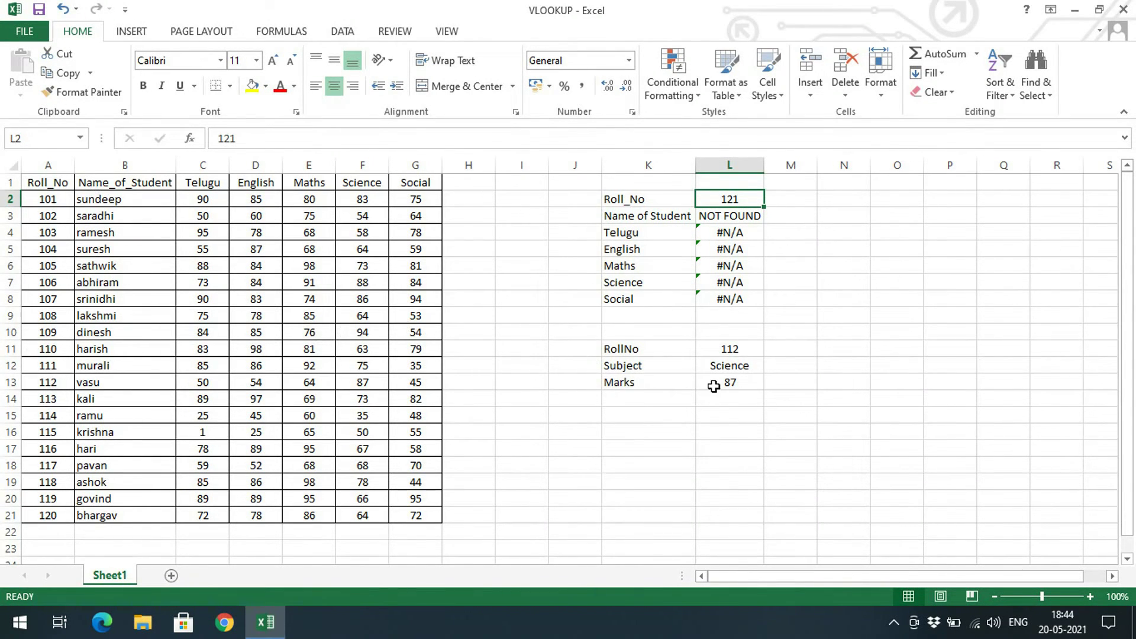
type("130")
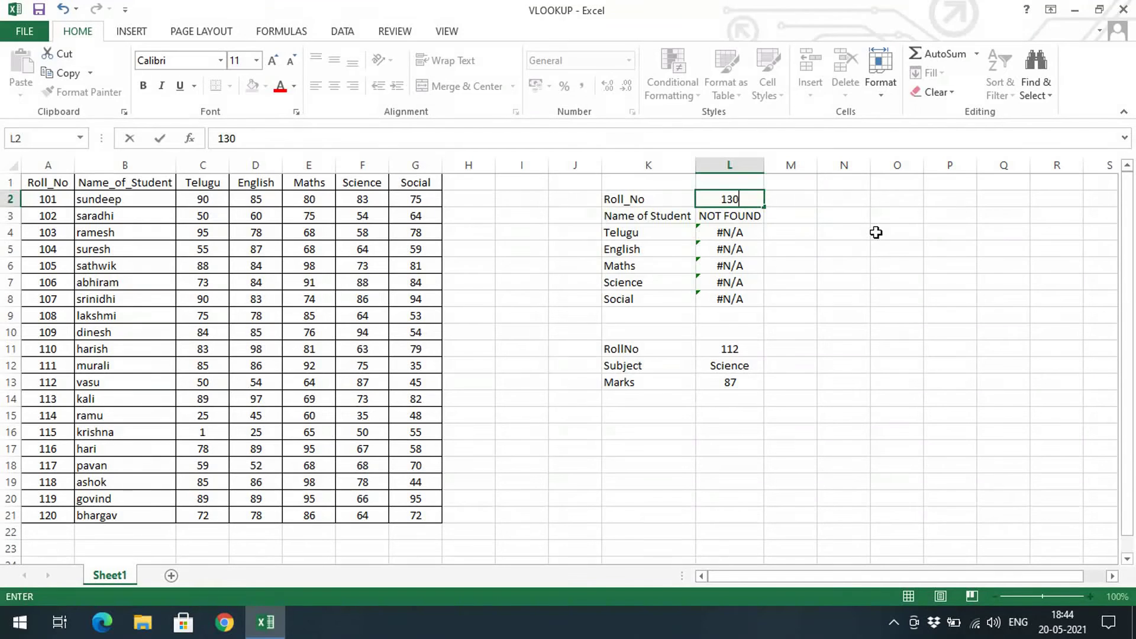
key("Return")
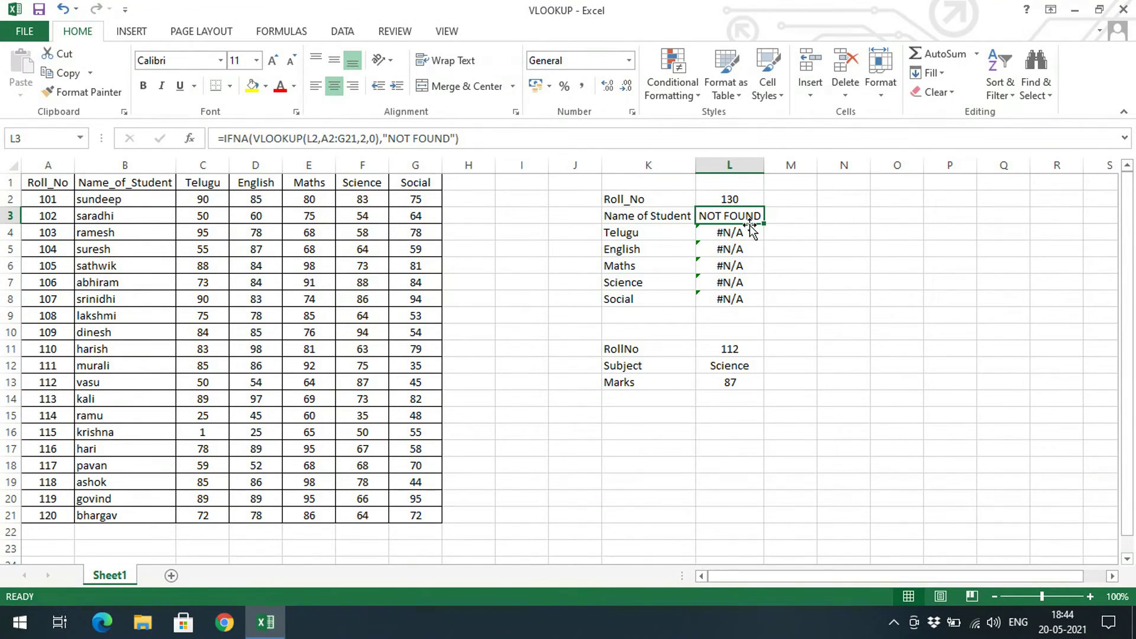
left_click_drag(389, 138, 443, 136)
- Wrap the Telugu VLOOKUP formula in cell L4 in IFNA with the fallback text "NOT FOUND"
left_click(732, 235)
left_click(223, 138)
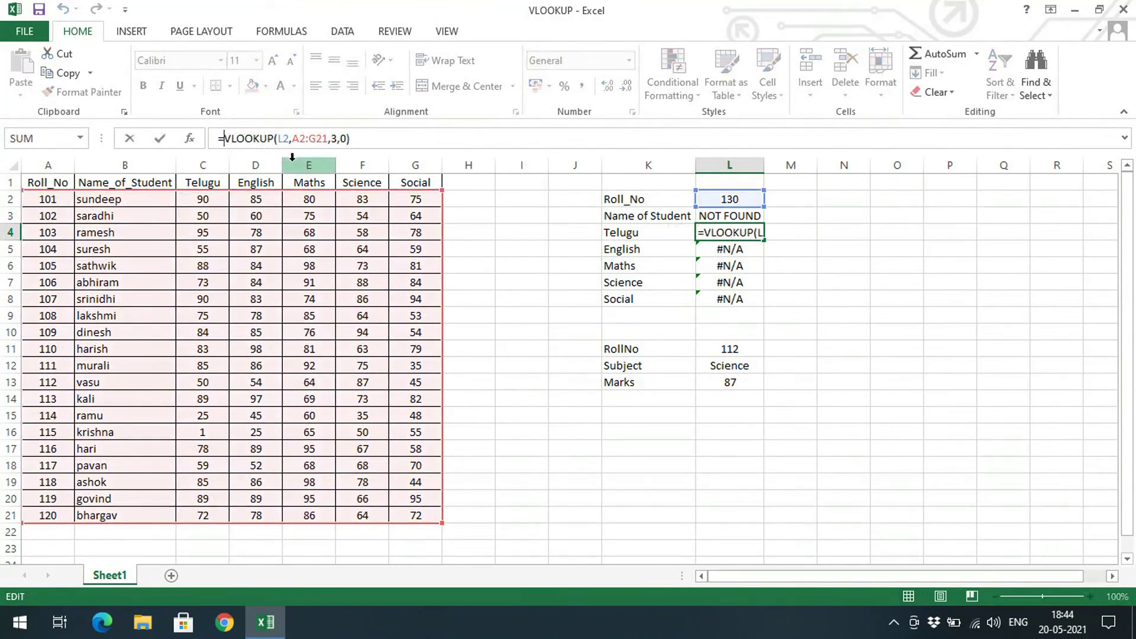
type("ifna")
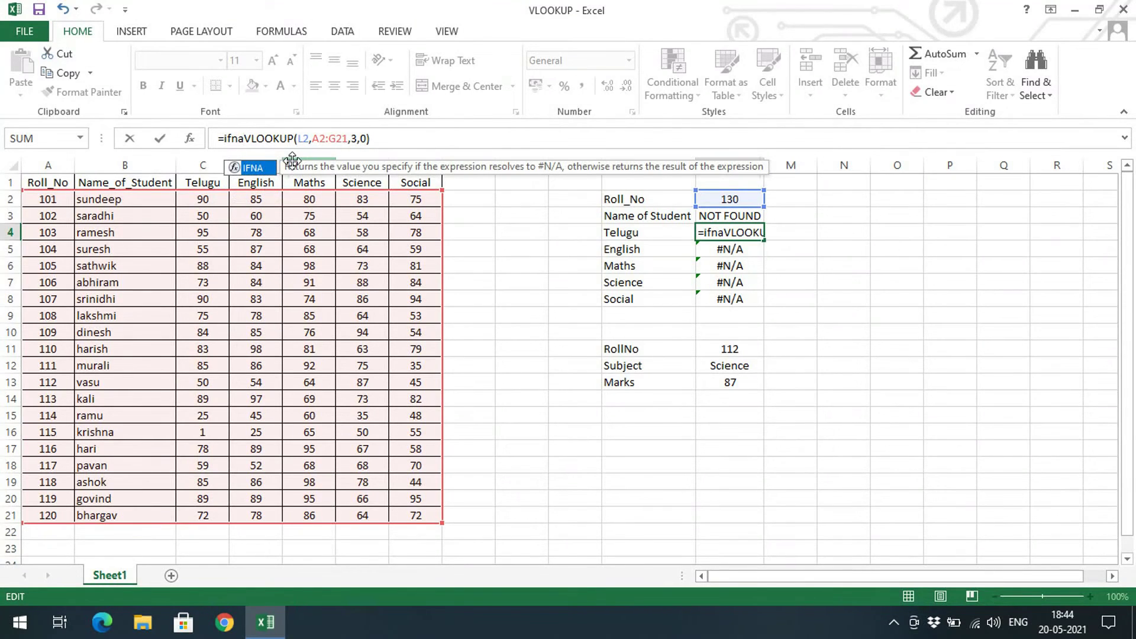
type("(")
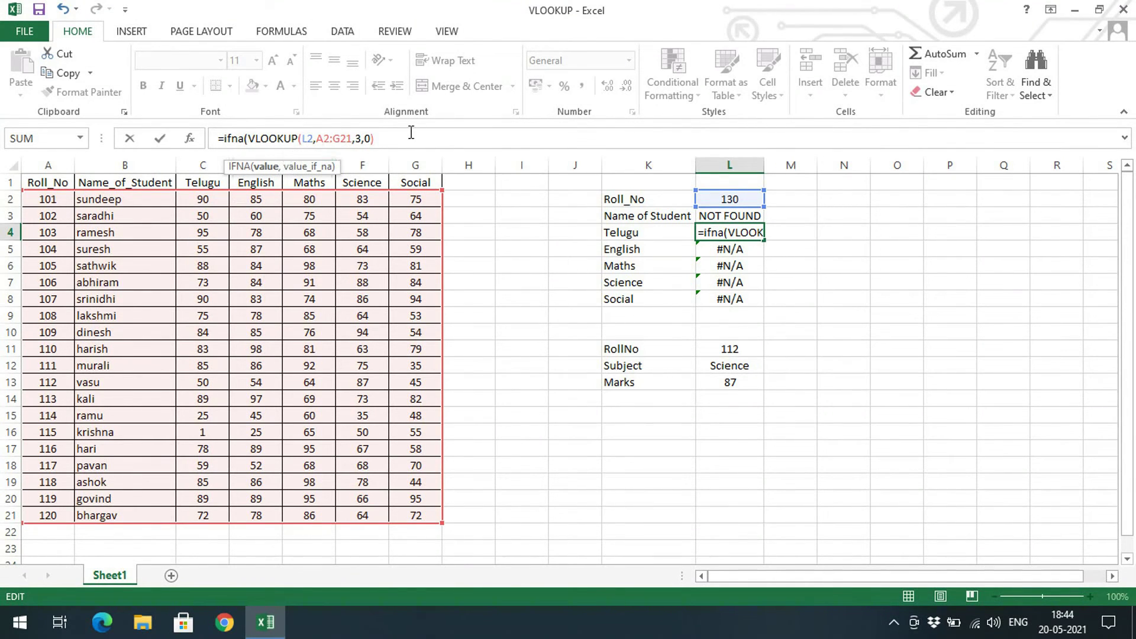
type(",\"NOT FOID")
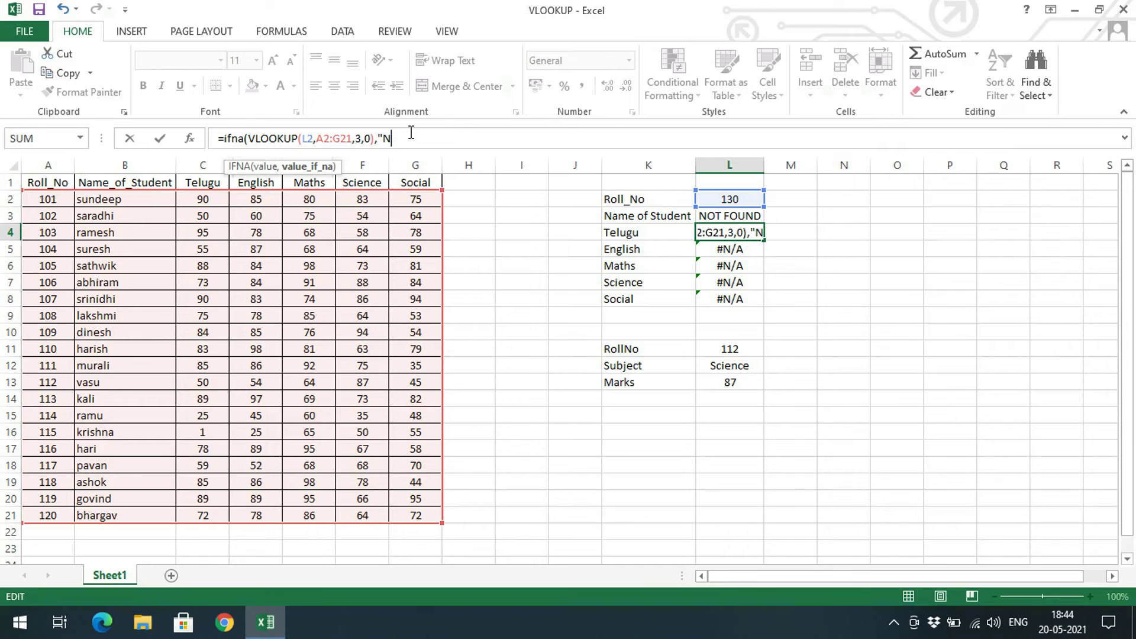
key("BackSpace")
key("BackSpace")
type("UN")
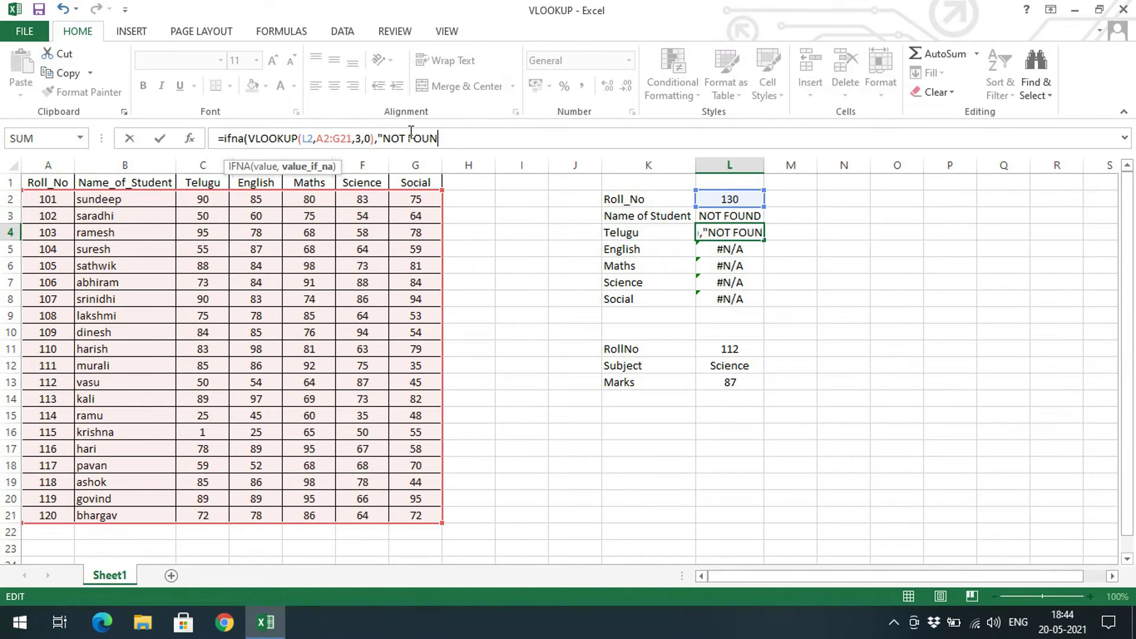
type("D)")
key("Return")
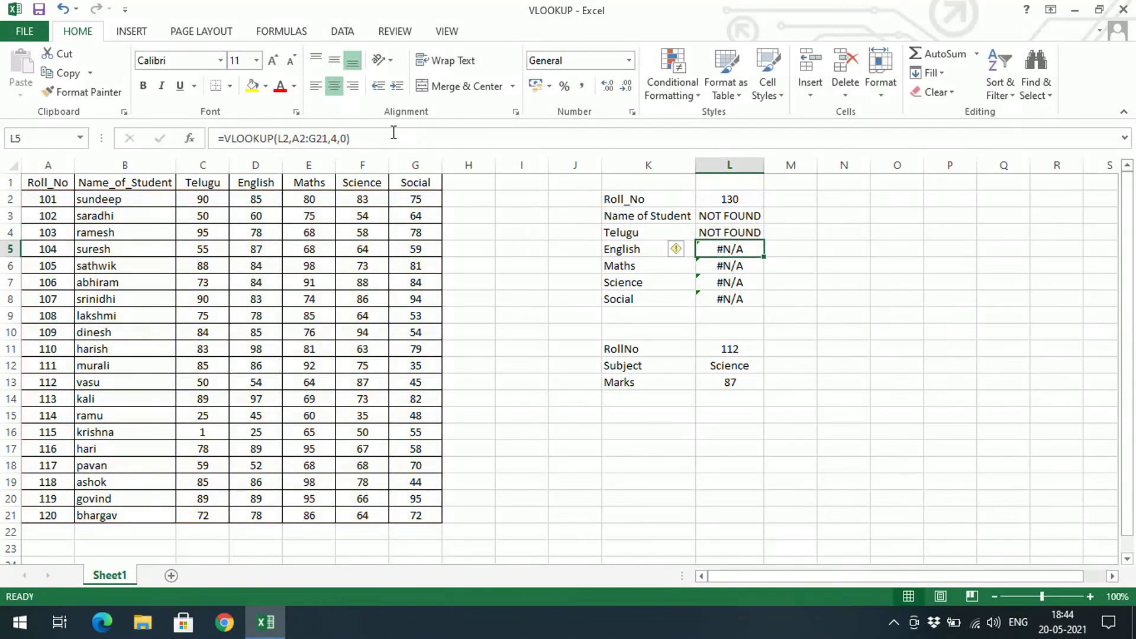
- Wrap the English VLOOKUP formula in cell L5 in IFNA with the fallback text "NOT FOUND"
left_click(225, 138)
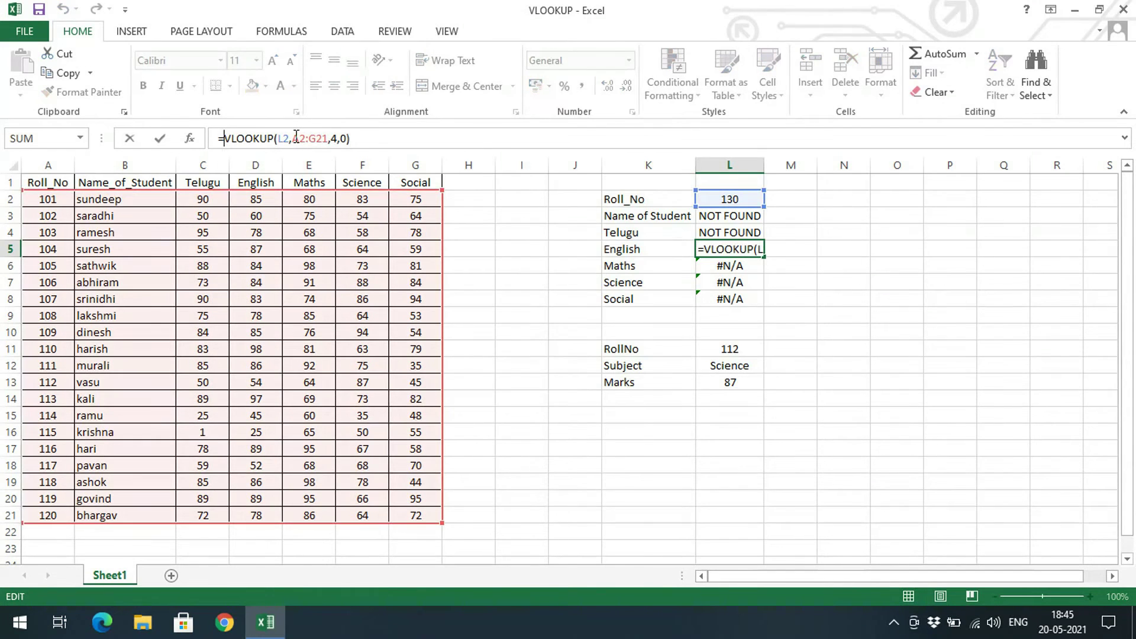
type("IFNA(")
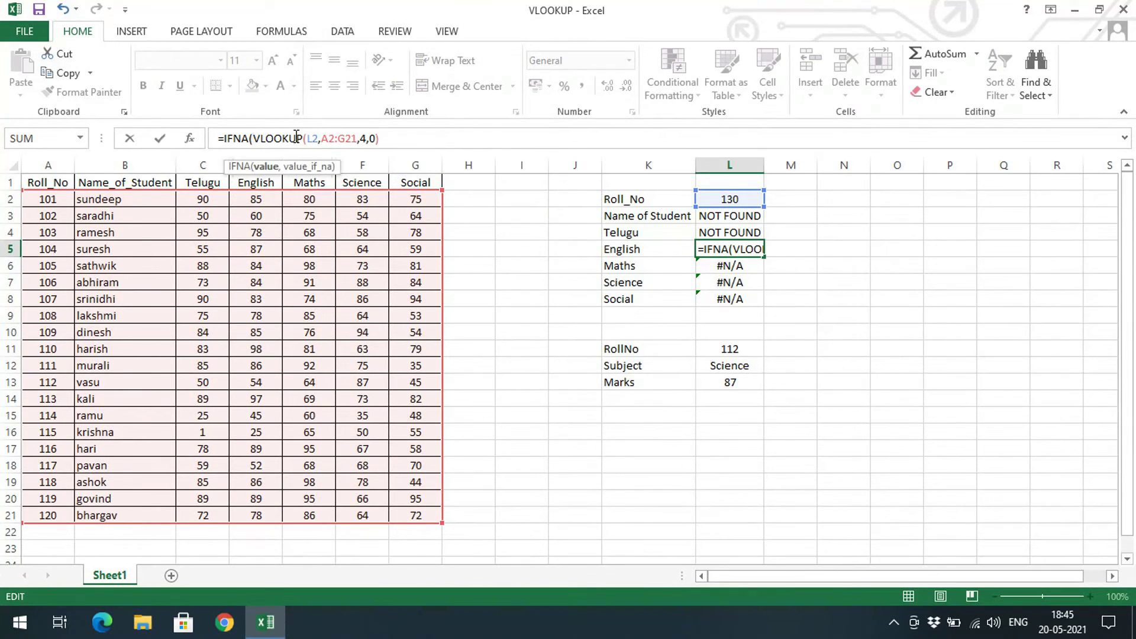
type(",\"")
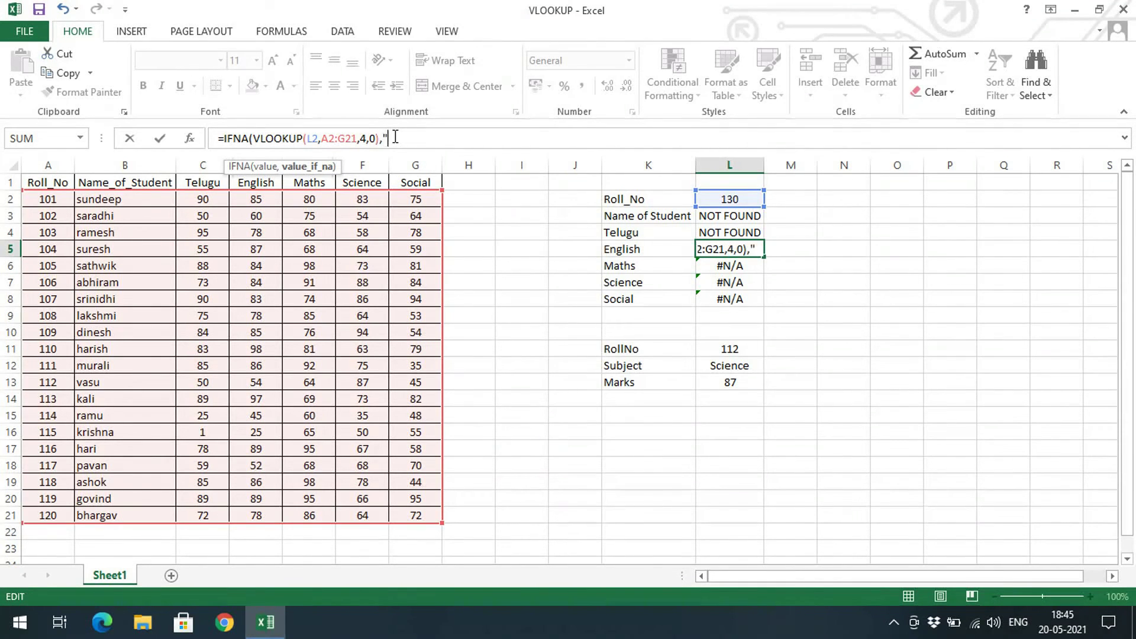
type("NOT FOUNT")
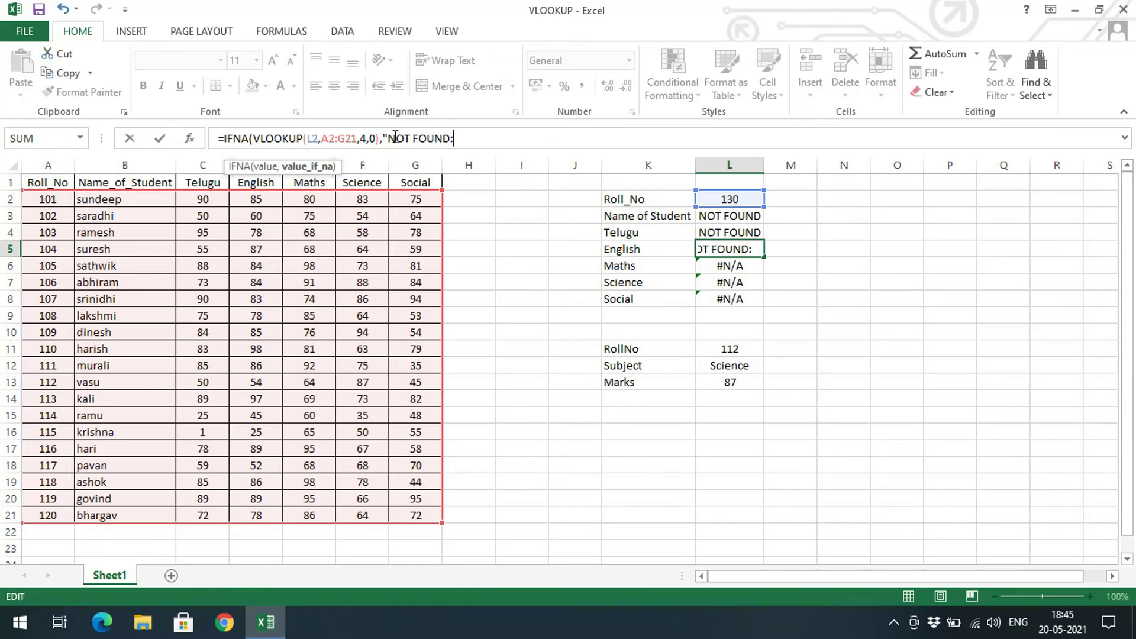
type("\")")
key("Return")
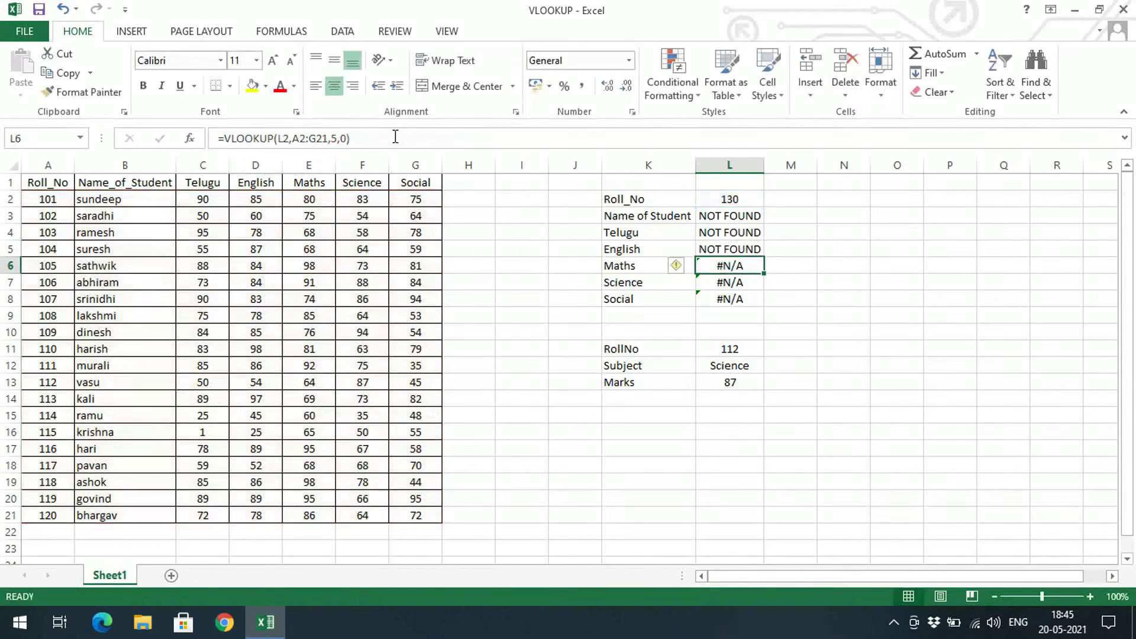
- Wrap the Maths VLOOKUP formula in cell L6 in IFNA with the fallback text "NOT FOUND"
left_click(228, 137)
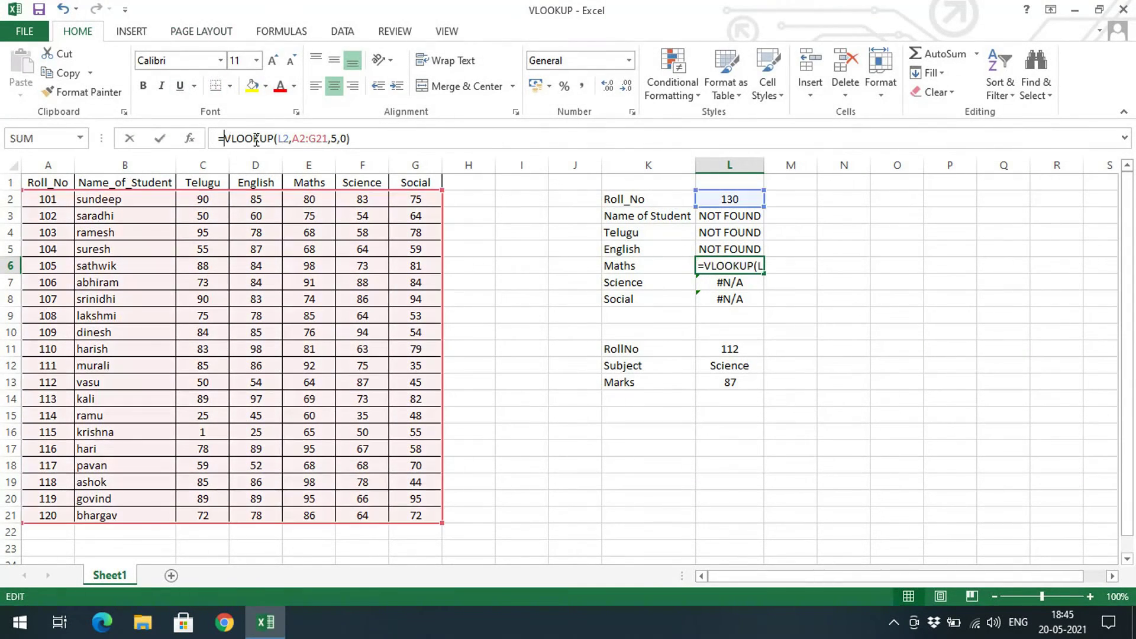
type("IFNA")
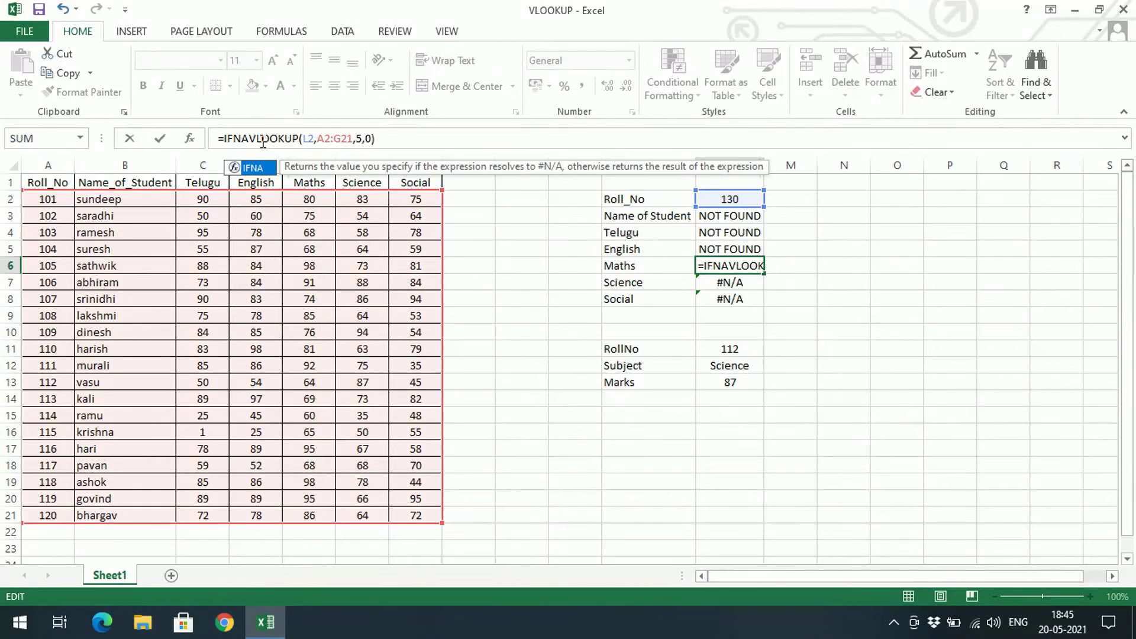
type("(")
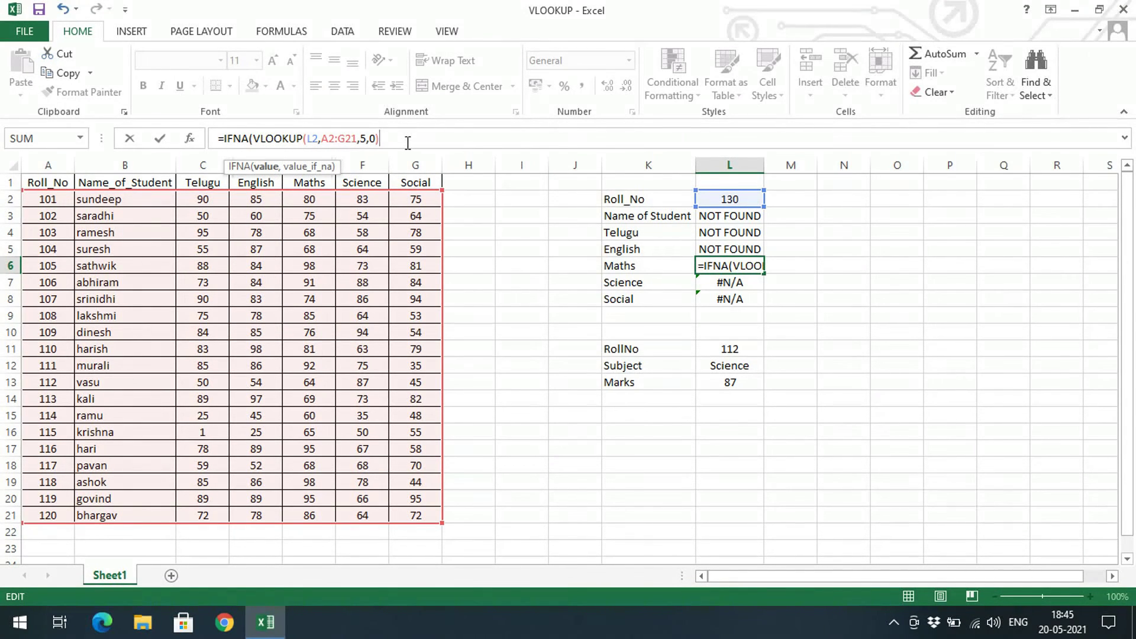
type(",")
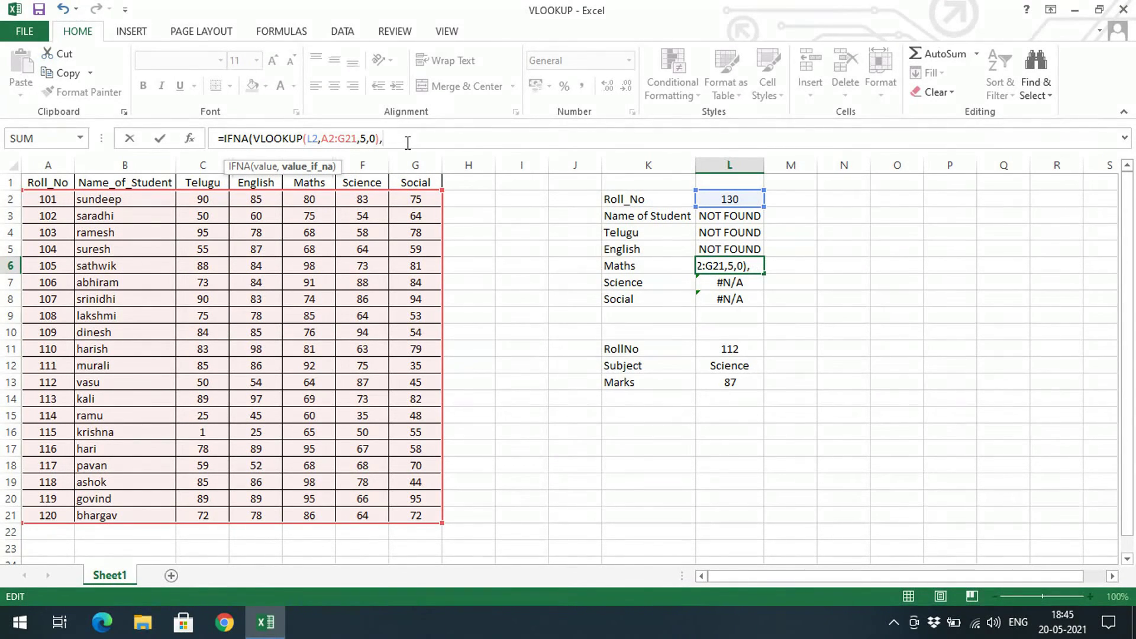
type("\"NOT")
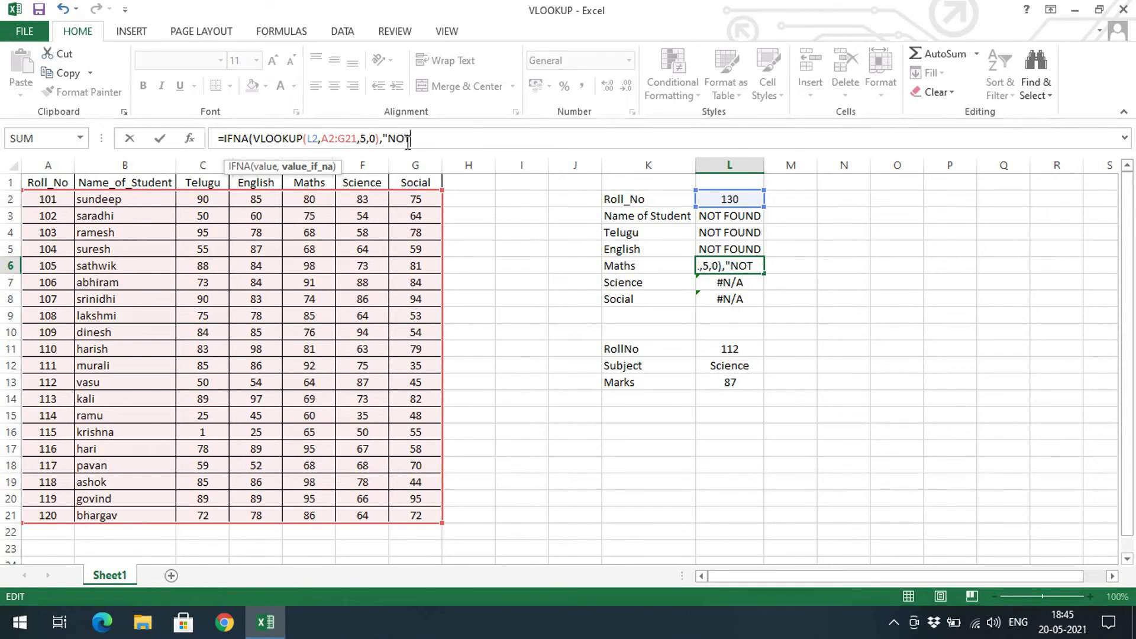
type(" FOUND")
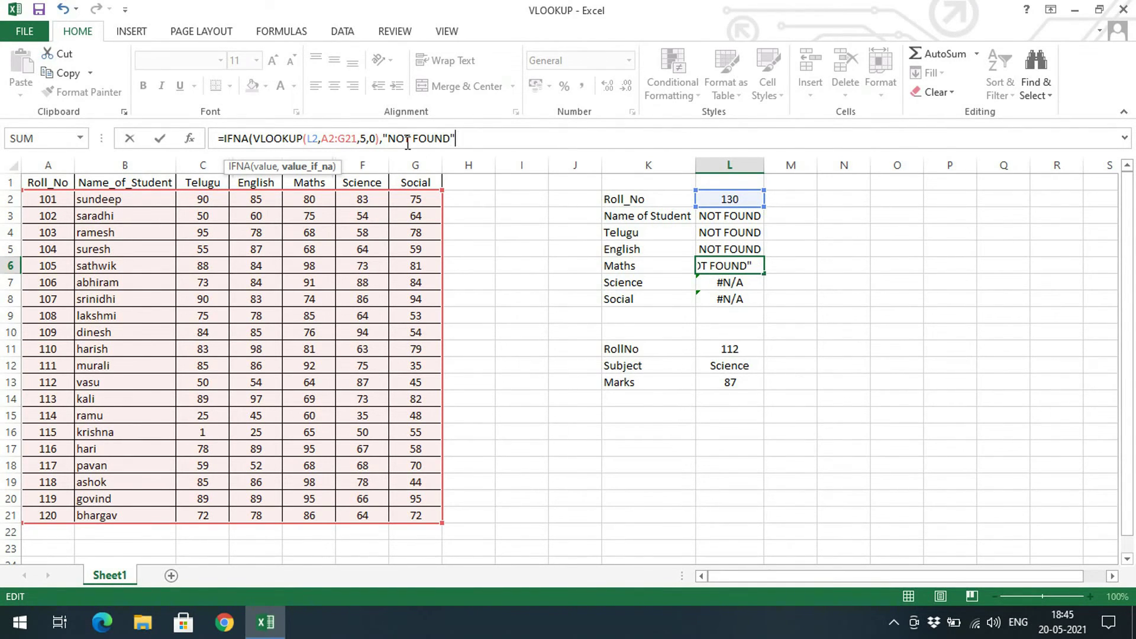
key("Return")
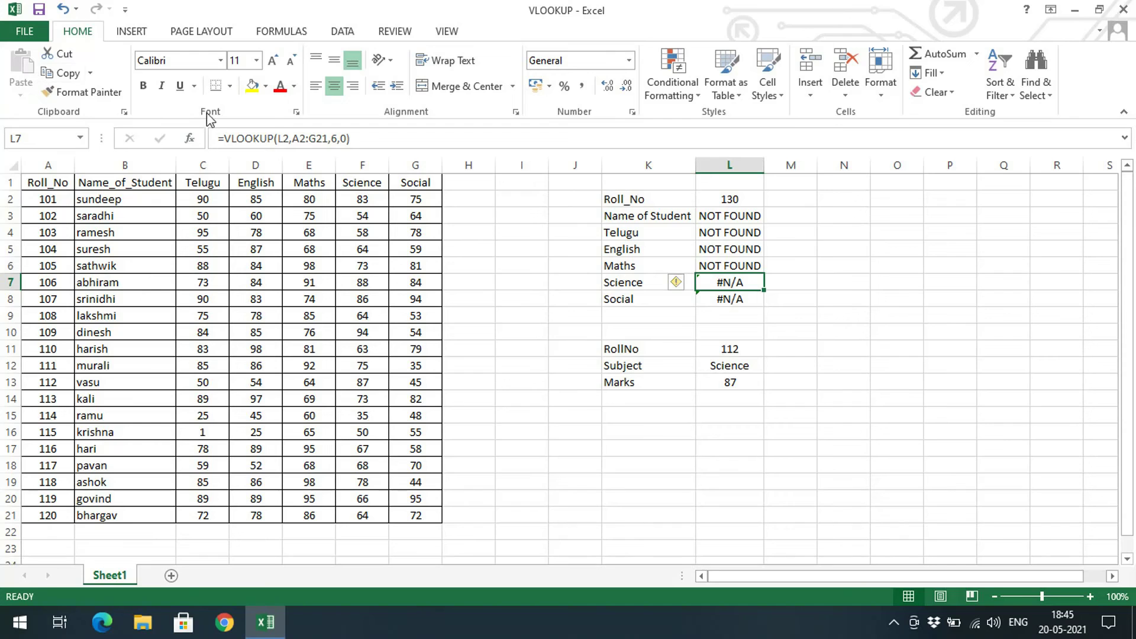
- Wrap the Science VLOOKUP formula in cell L7 in IFNA with the fallback text "NOT FOUND"
left_click(226, 138)
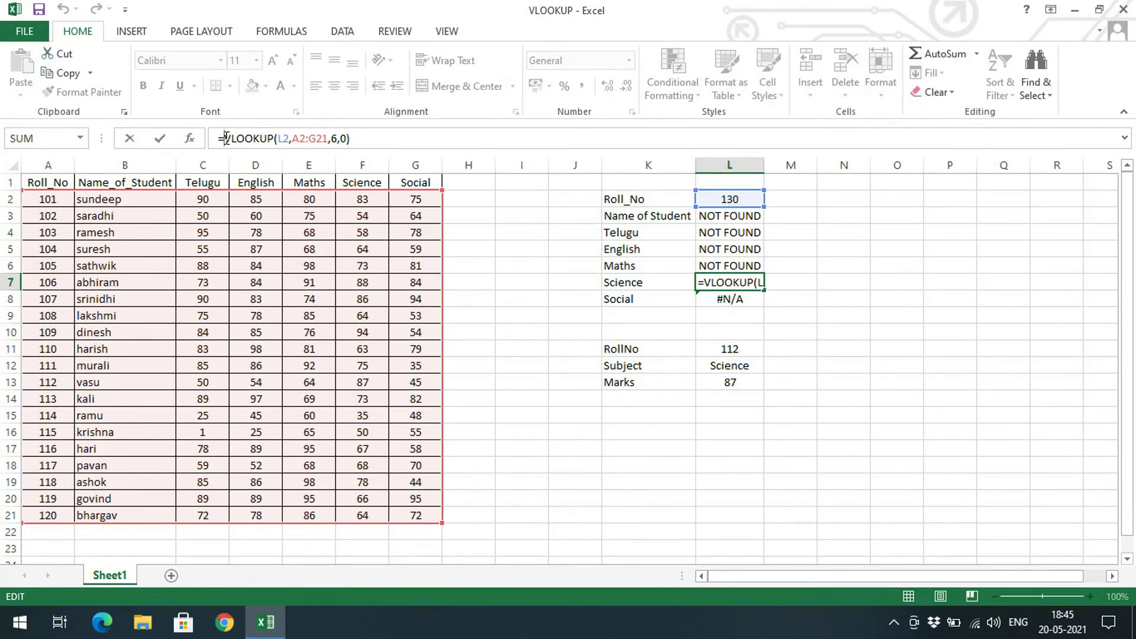
type("IFNA(")
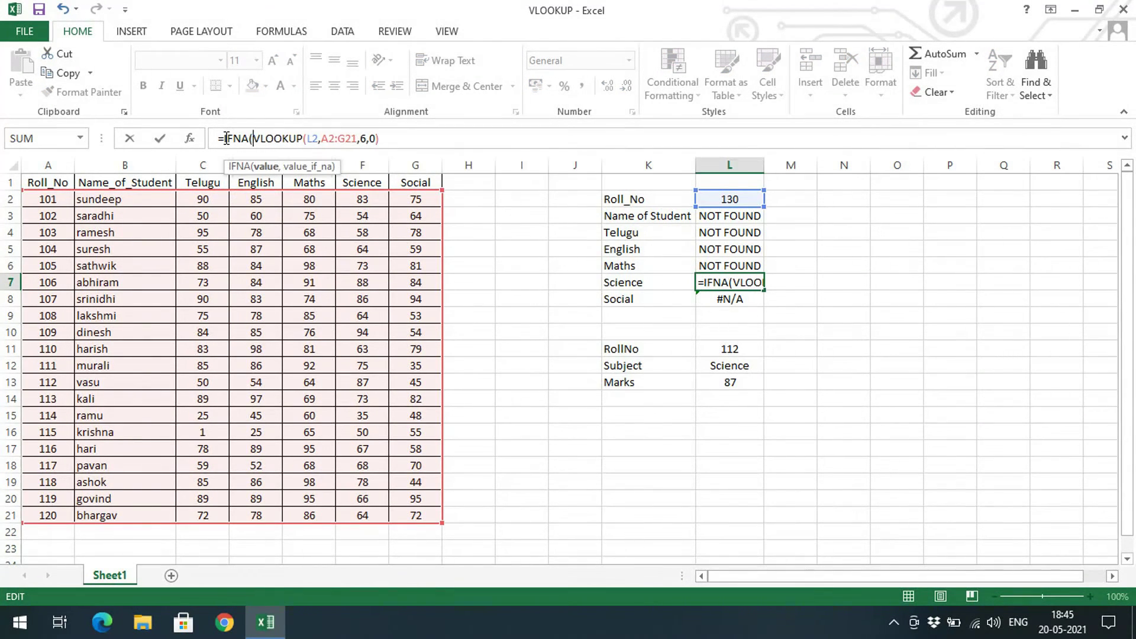
left_click(389, 138)
type(",")
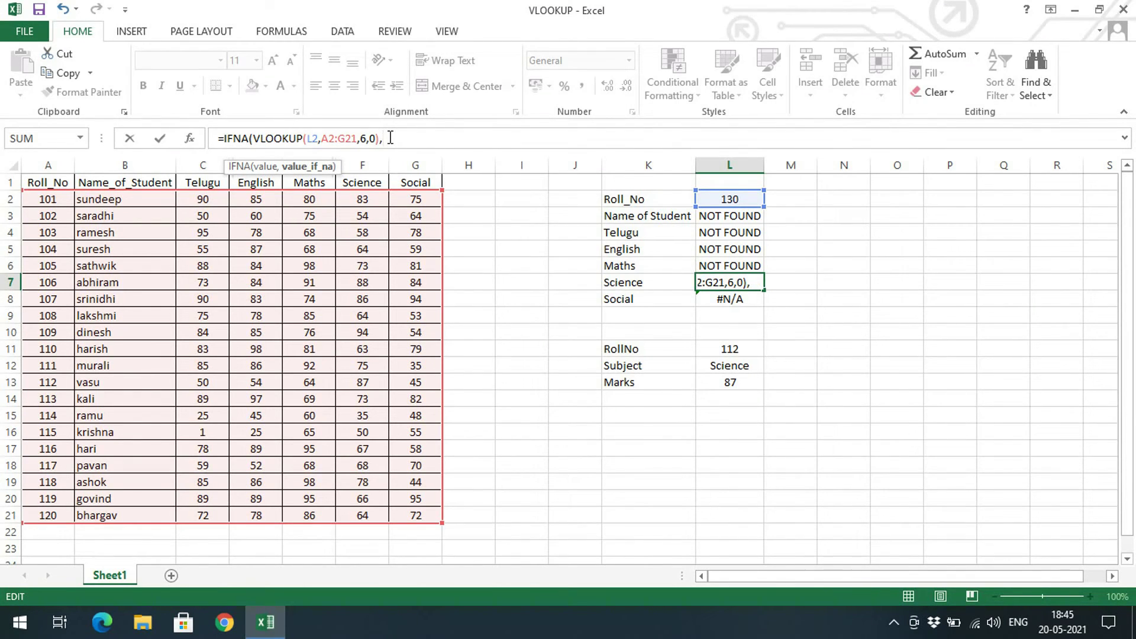
type("\"NOT FOUND\"")
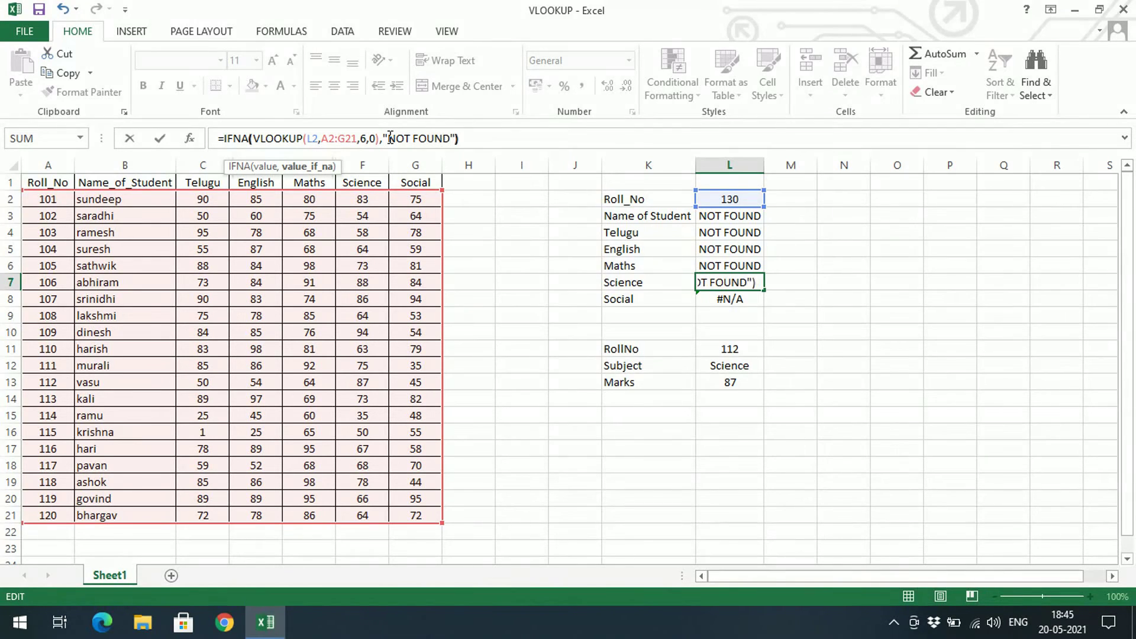
key("Return")
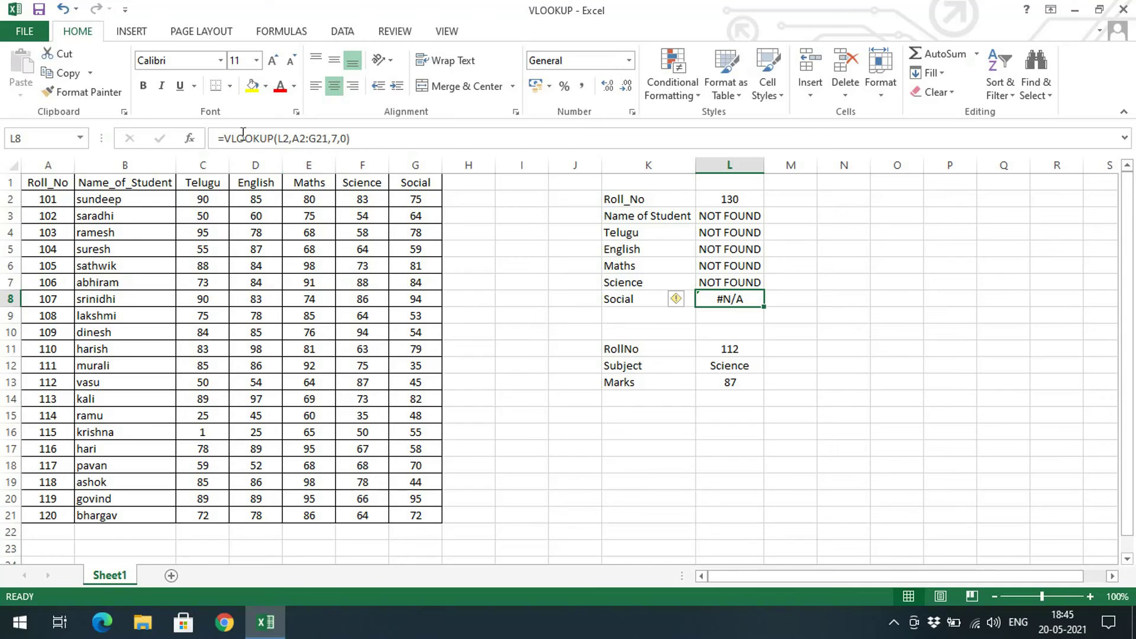
- Wrap the Social VLOOKUP formula in cell L8 in IFNA with the fallback text "NOT FOUND"
left_click(228, 135)
type("IFNA(")
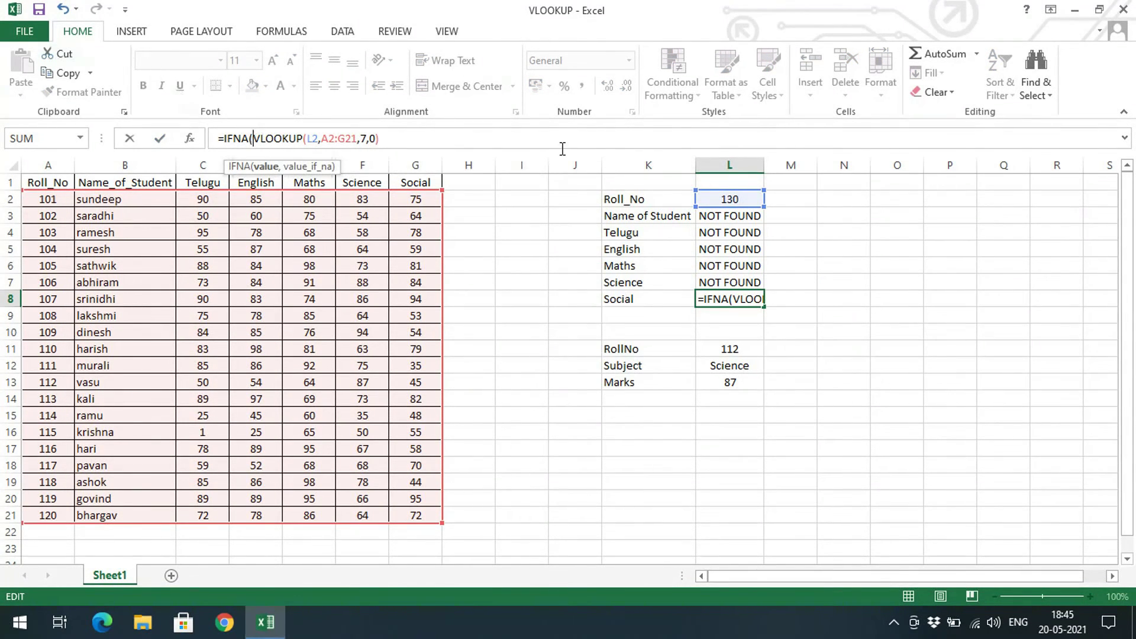
left_click(414, 137)
type(",")
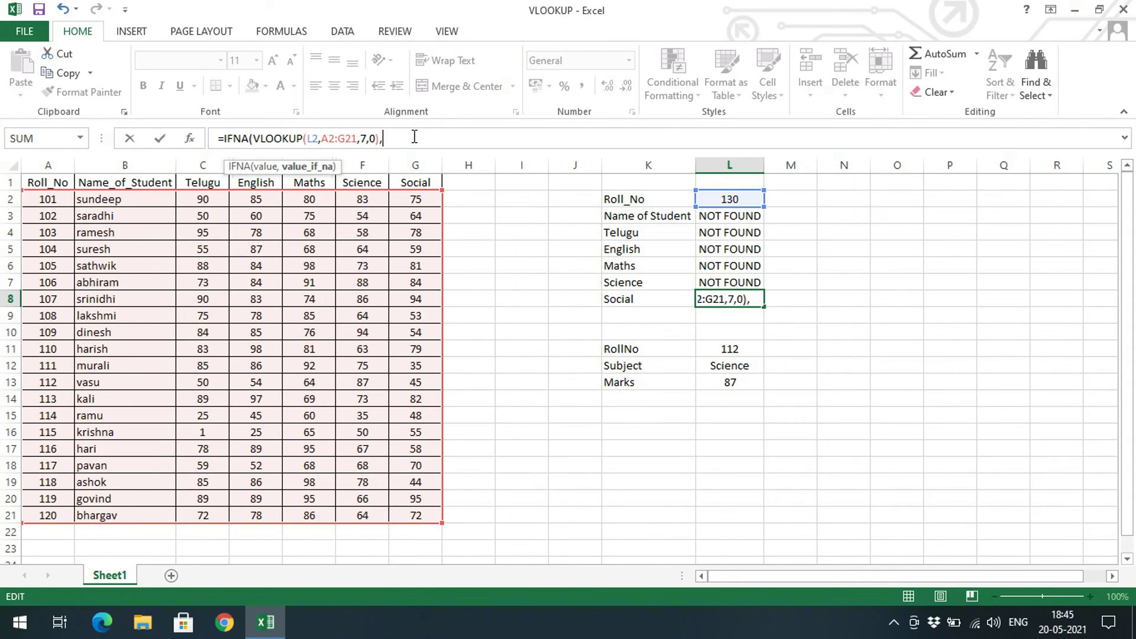
type("\"NOT FOUND")
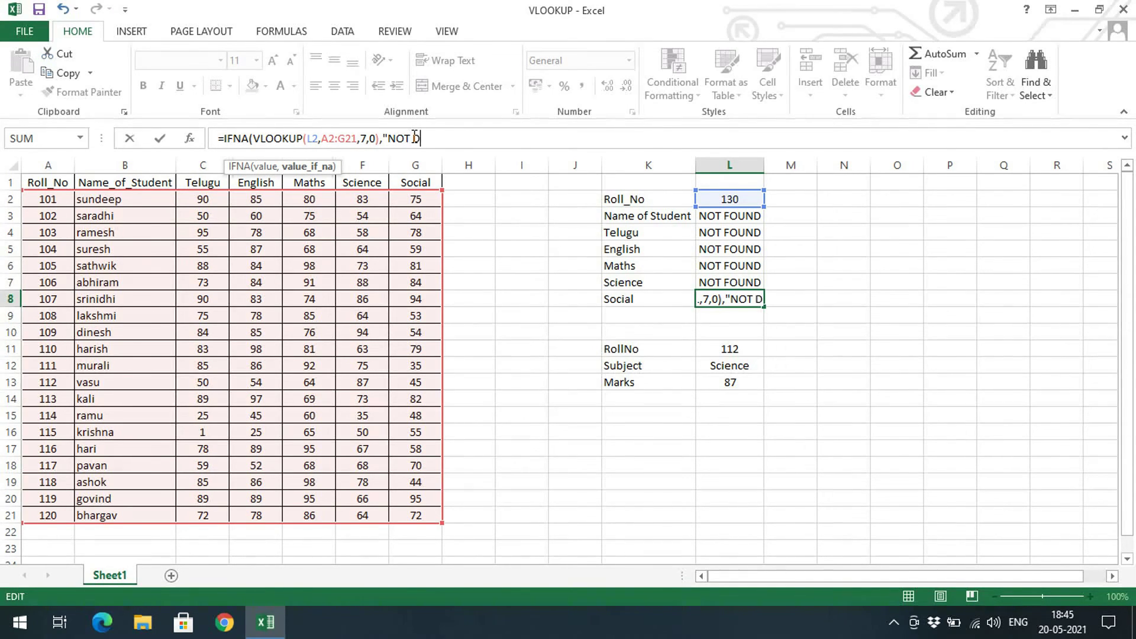
key("BackSpace")
key("BackSpace")
key("BackSpace")
key("BackSpace")
key("BackSpace")
type("FOUND")
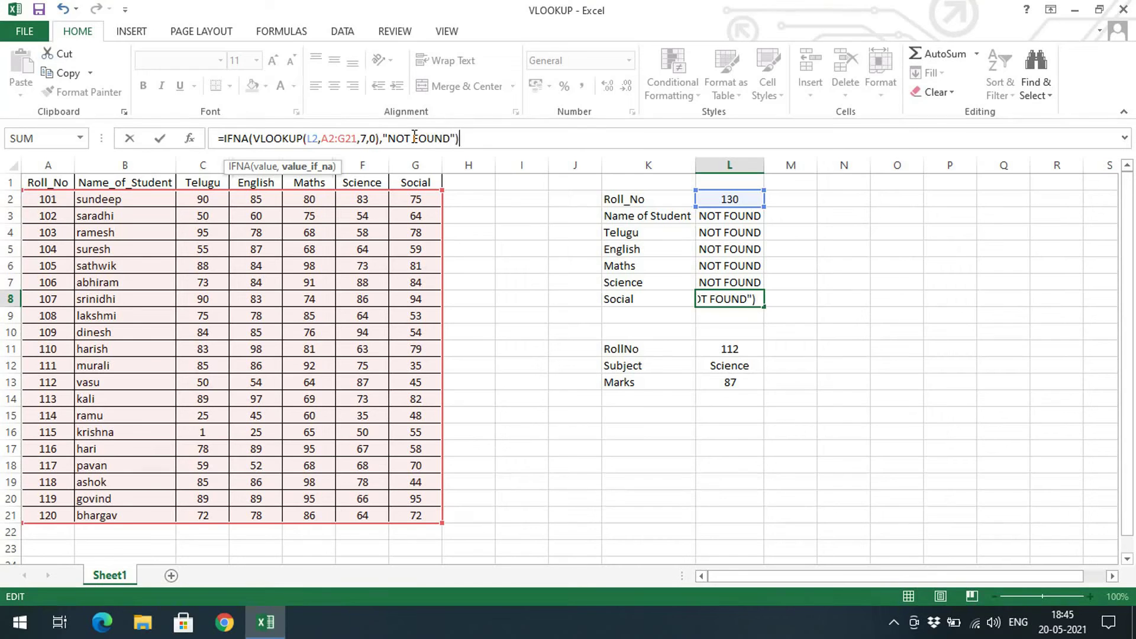
key("Return")
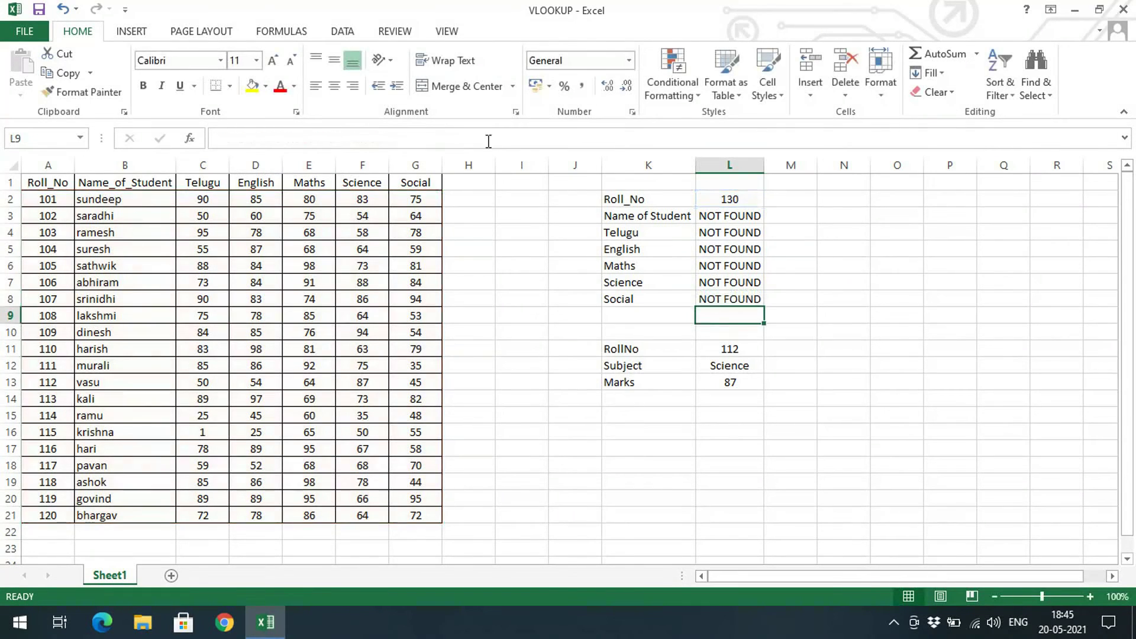
- Enter roll number 110 in cell L2 and select its row A11:G11 in the marks table to compare the results
left_click(734, 202)
type("110")
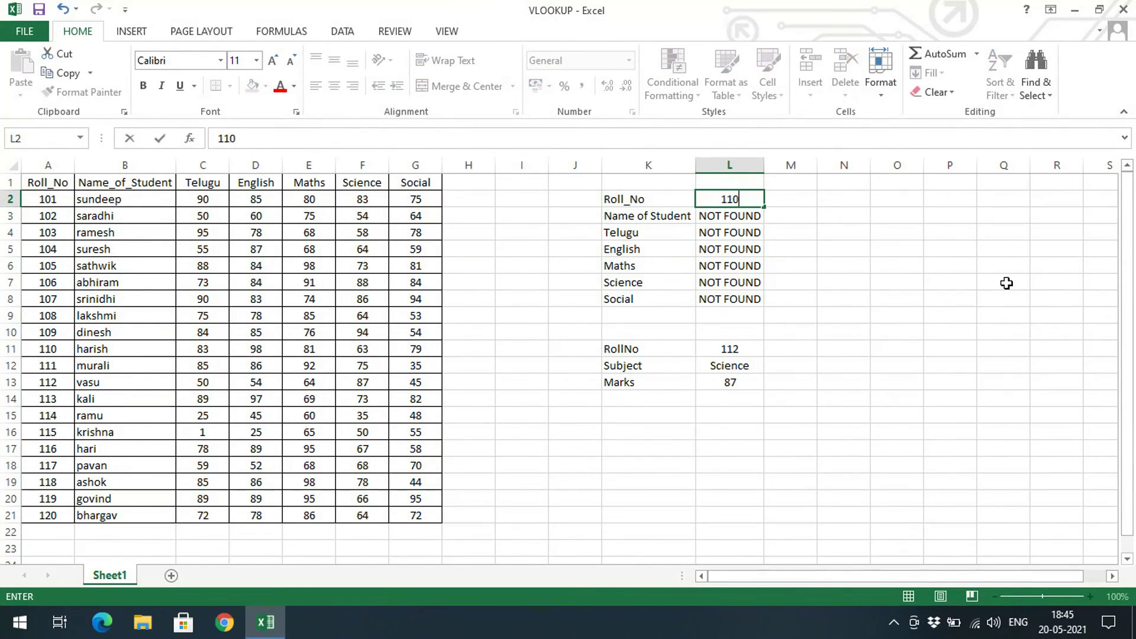
key("Return")
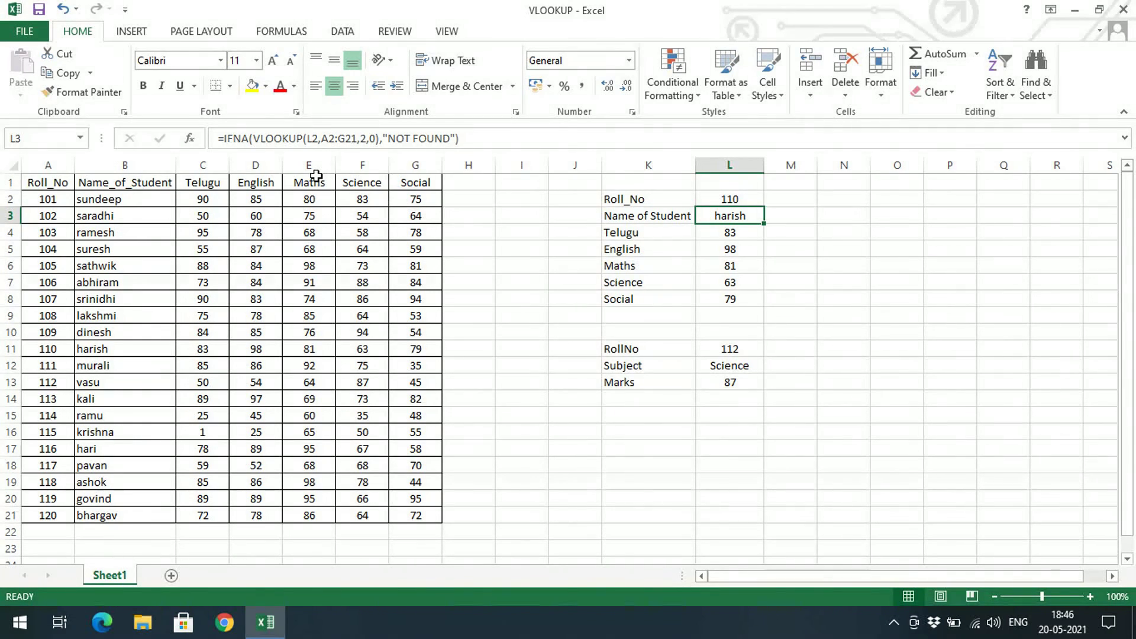
left_click(711, 196)
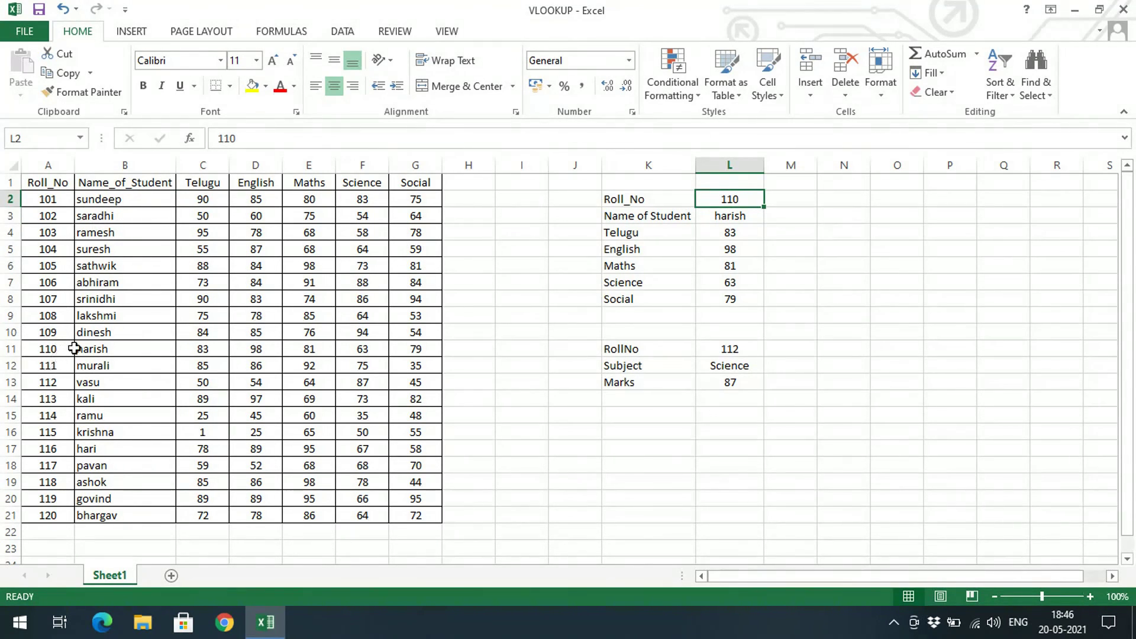
left_click_drag(74, 348, 426, 343)
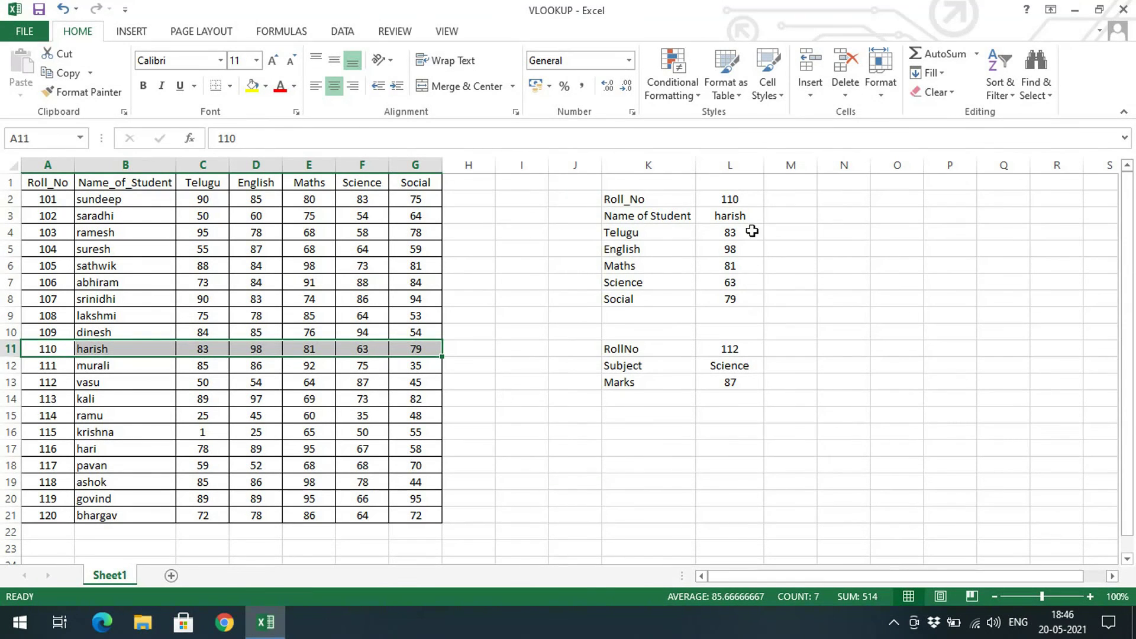
- Enter the roll number 125, missing from the marks table, in cell L2 to test the NOT FOUND fallback
left_click(752, 201)
type("125")
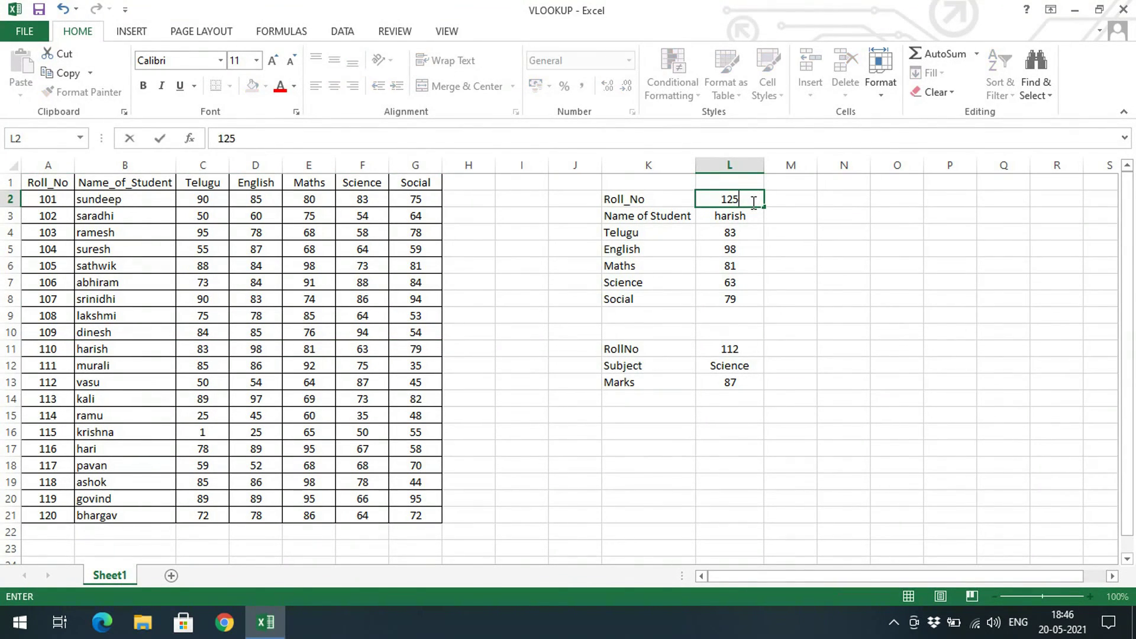
key("Return")
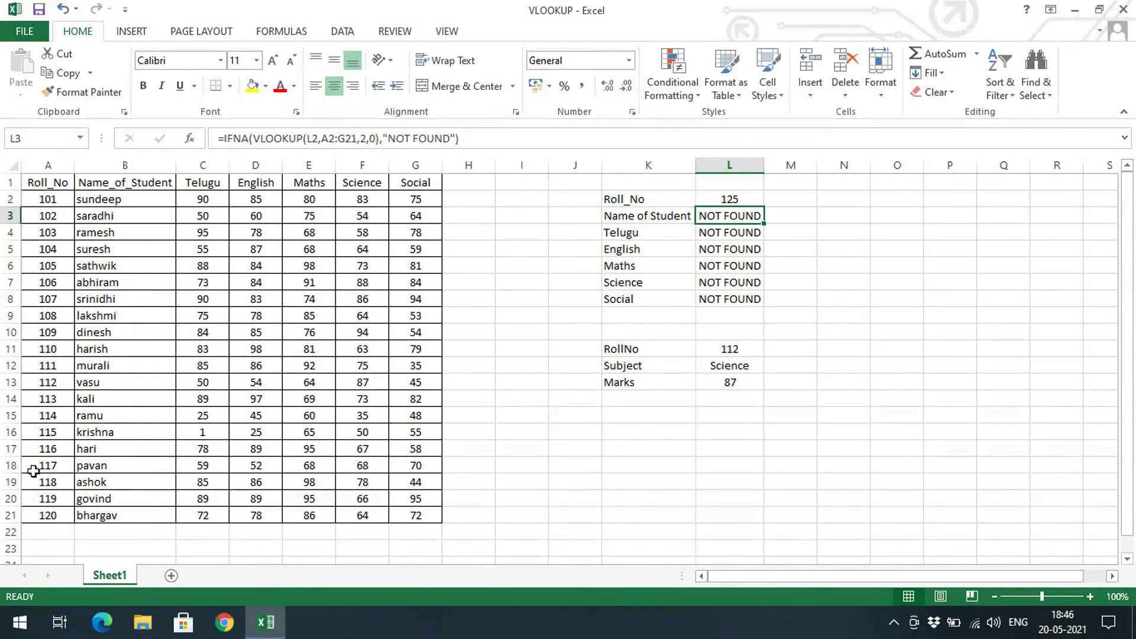
left_click(734, 202)
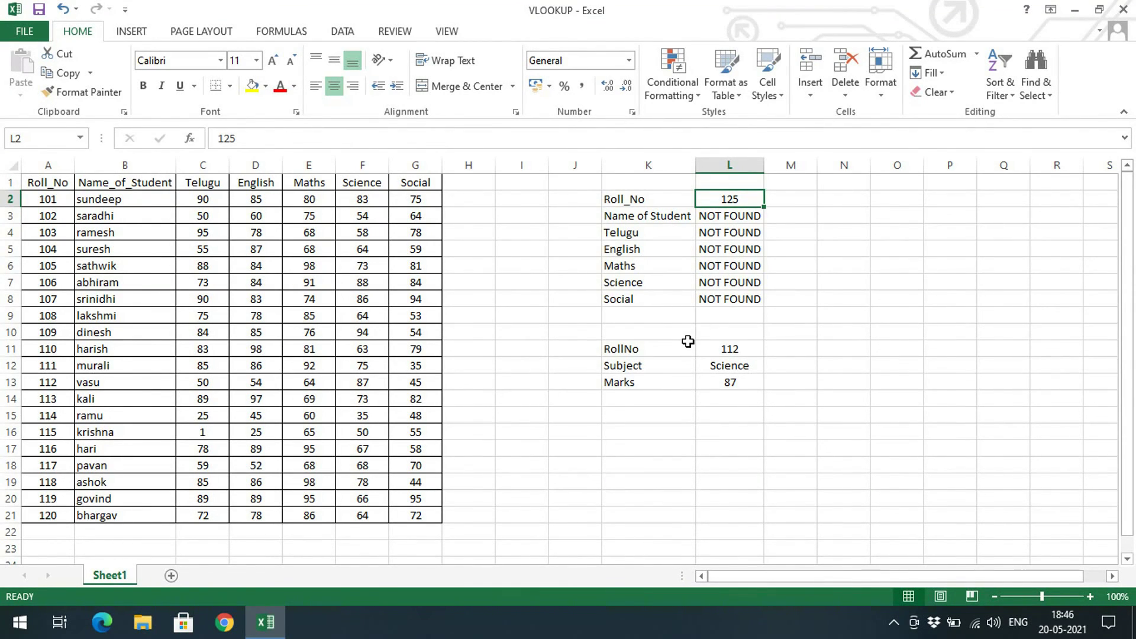
- Inspect the IFNA-wrapped VLOOKUP formula in cell L3 and the subject results in L4:L8
left_click(731, 219)
left_click(276, 139)
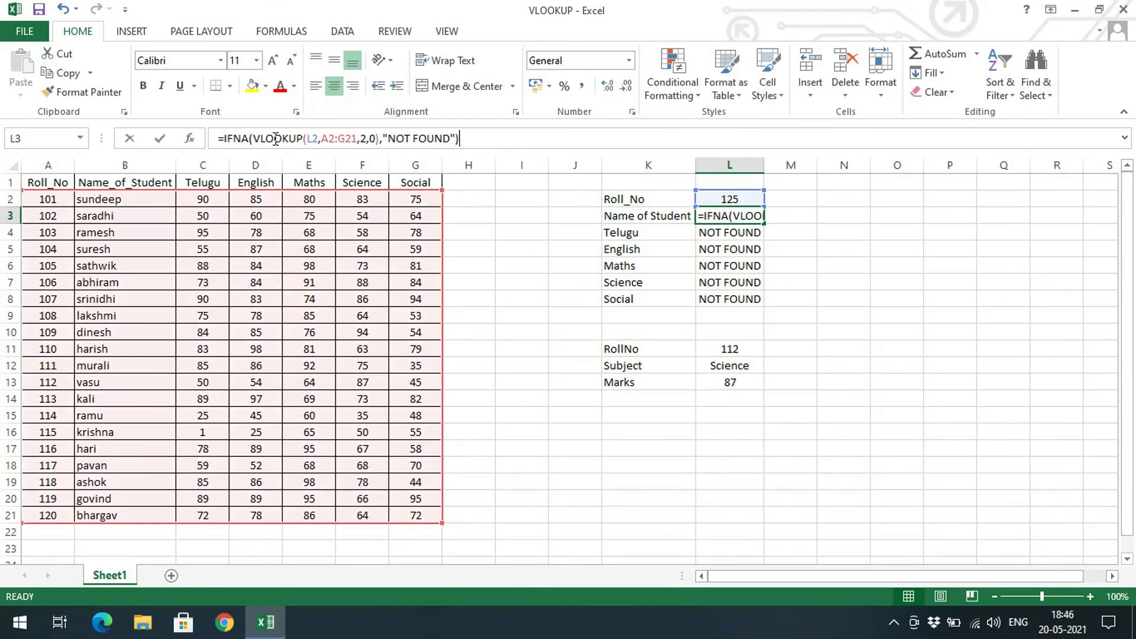
left_click(793, 265)
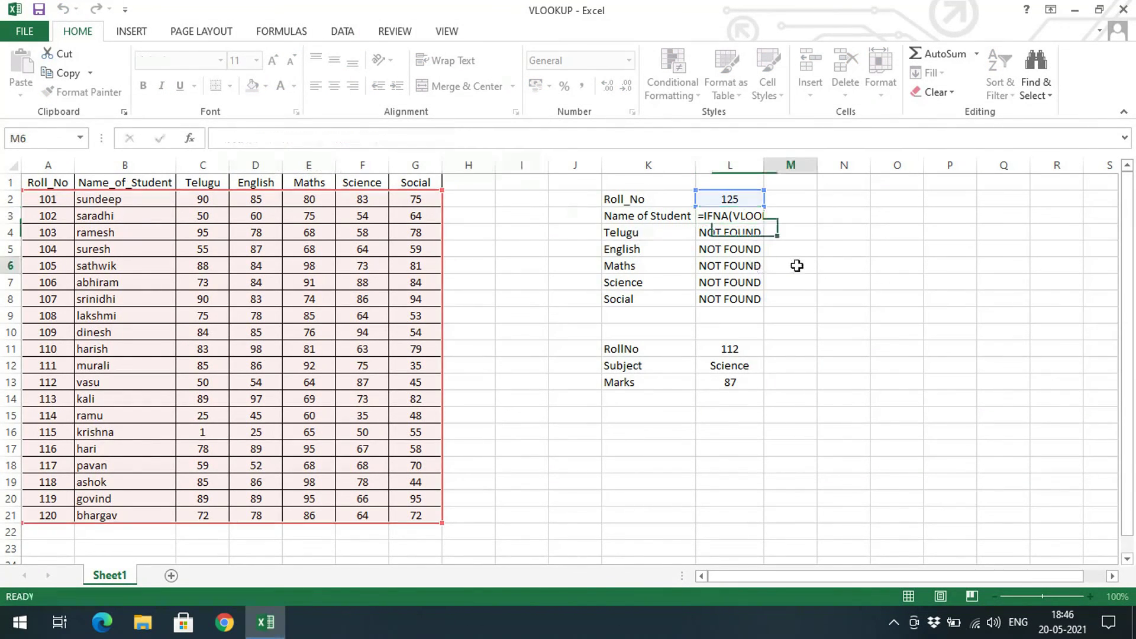
left_click_drag(732, 232, 732, 300)
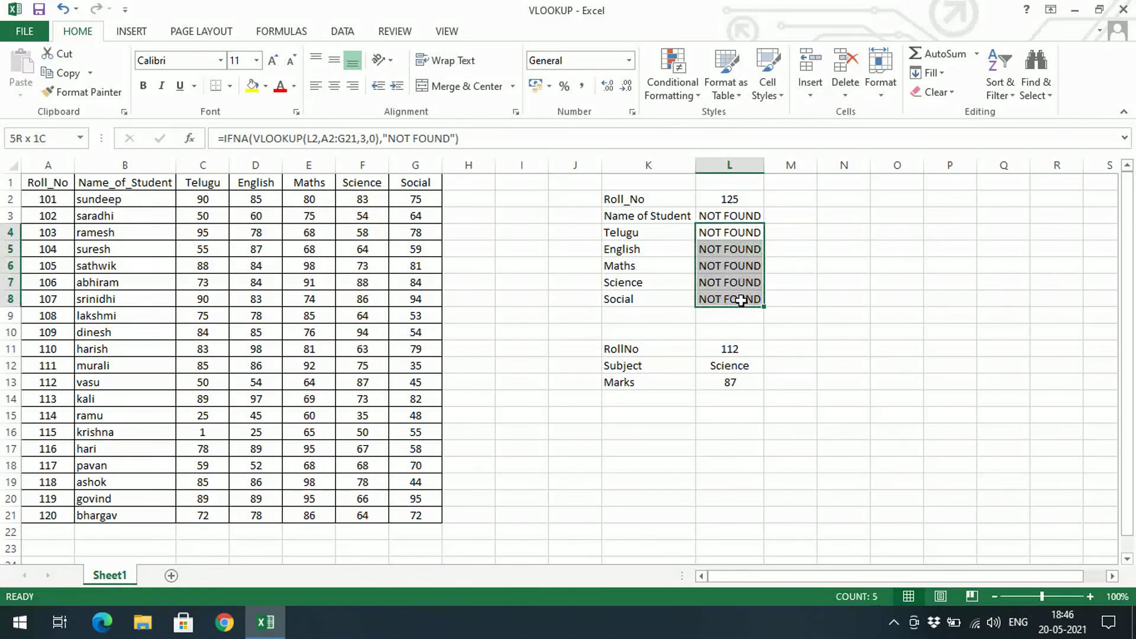
- Review the RollNo, Subject and Marks cells L11:L13 of the VLOOKUP-with-MATCH form against the first form's roll number
left_click(708, 353)
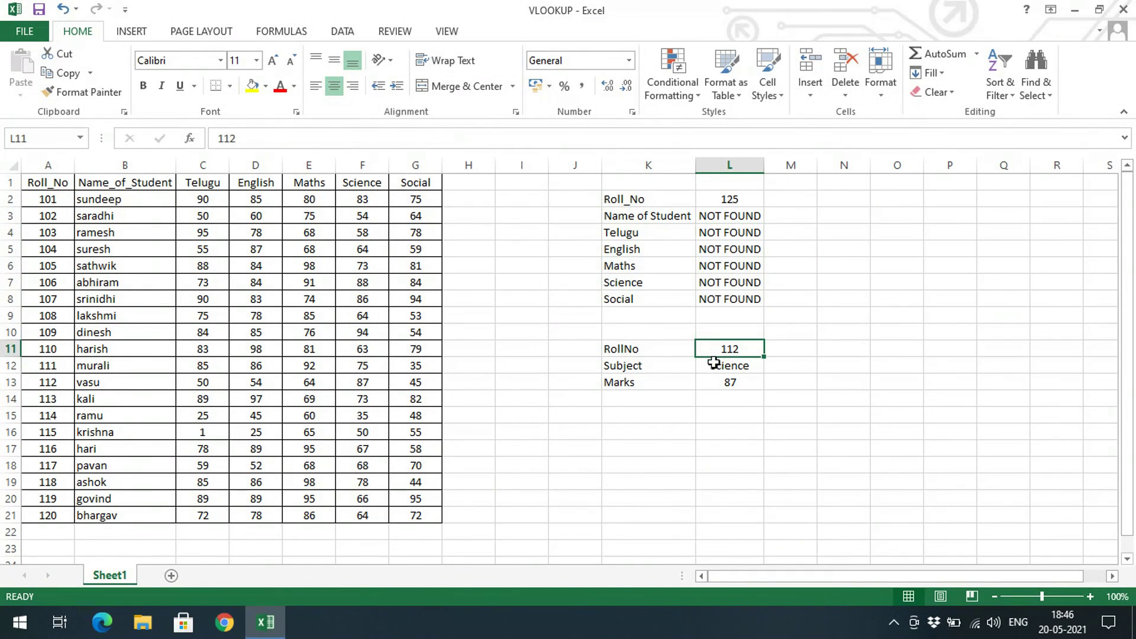
left_click(700, 394)
mouse_move(710, 354)
left_mouse_down()
mouse_move(719, 382)
mouse_move(718, 359)
left_mouse_up()
left_click(719, 412)
left_click(714, 351)
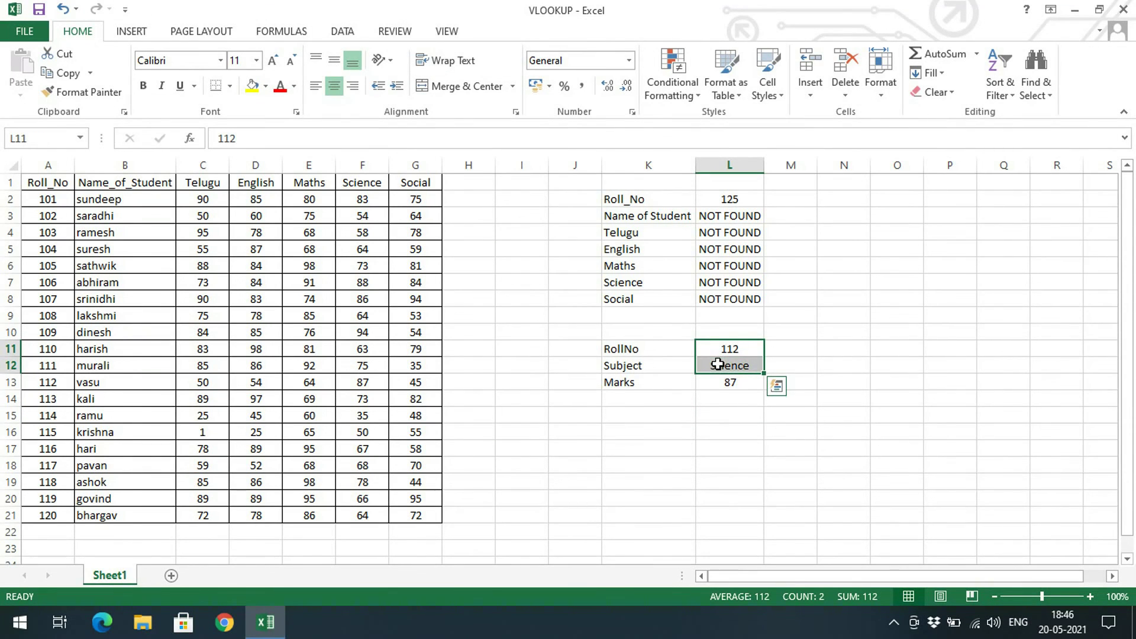
left_click(722, 382)
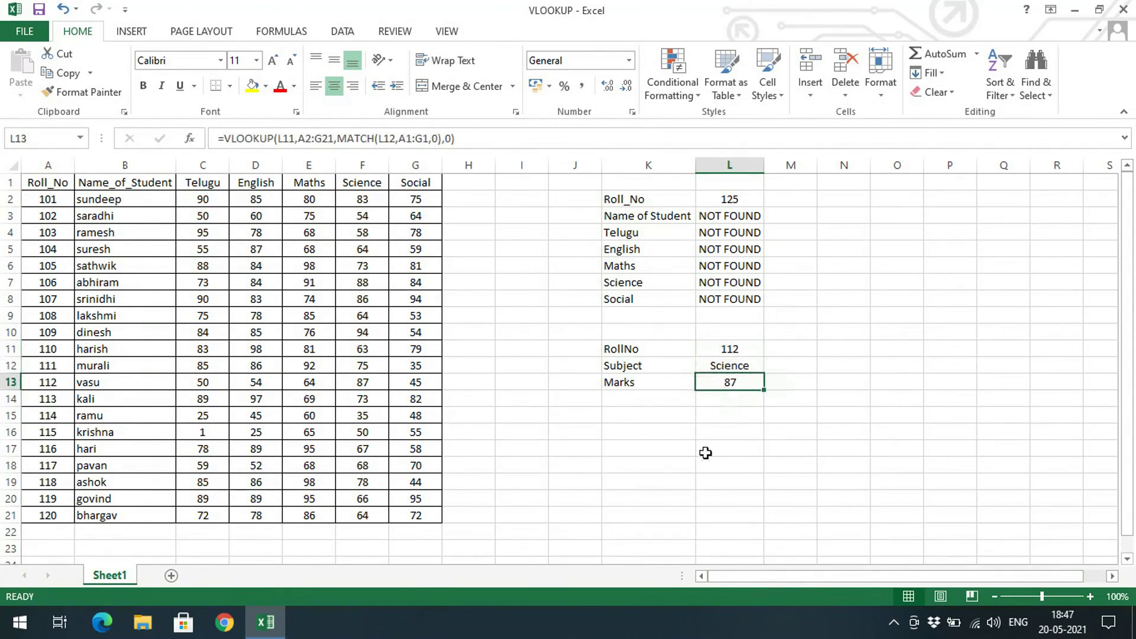
left_click_drag(712, 363, 718, 381)
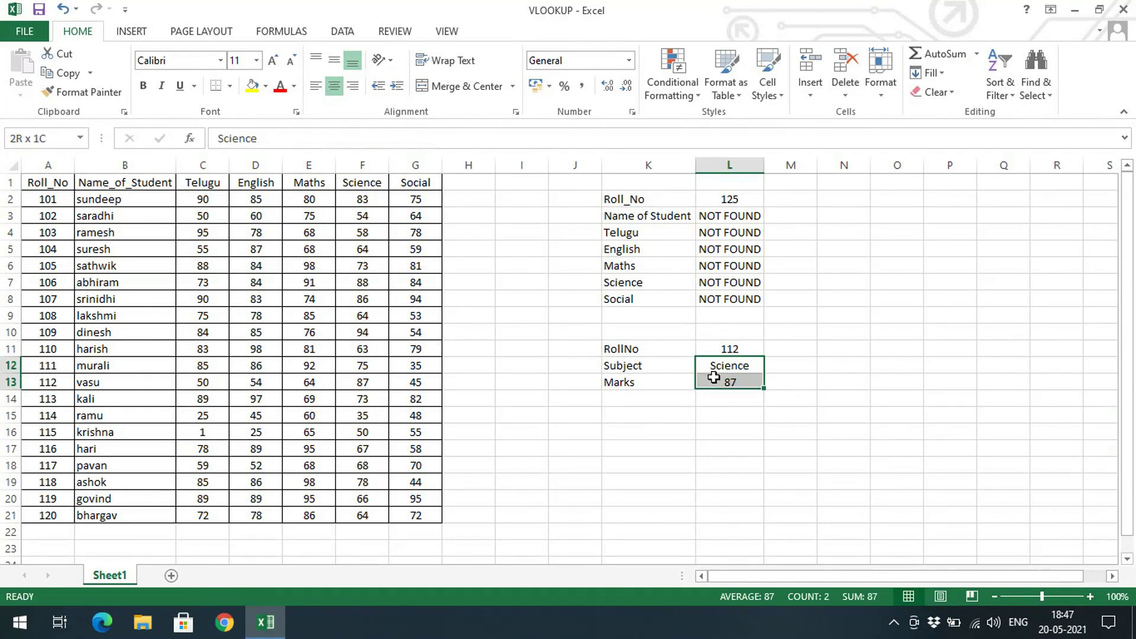
left_click(704, 195)
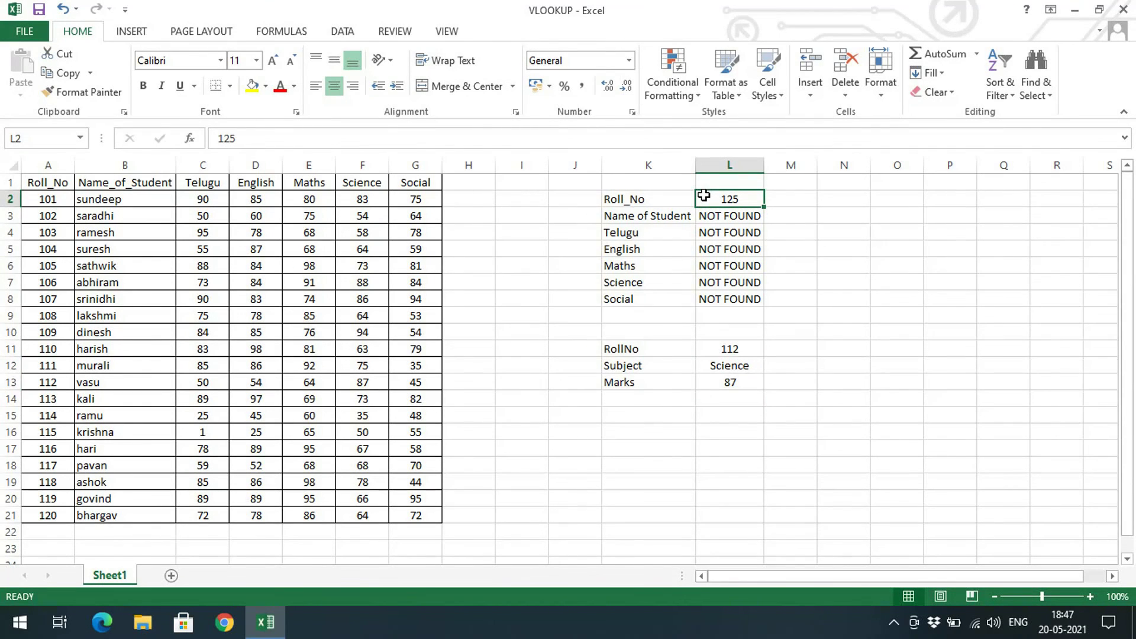
left_click(664, 463)
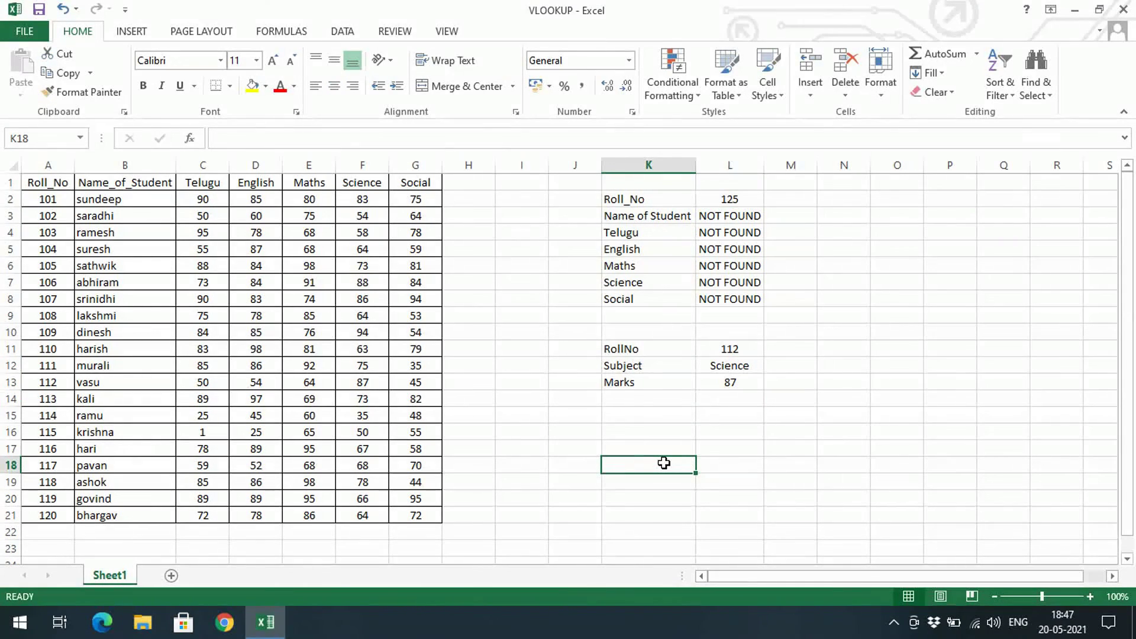